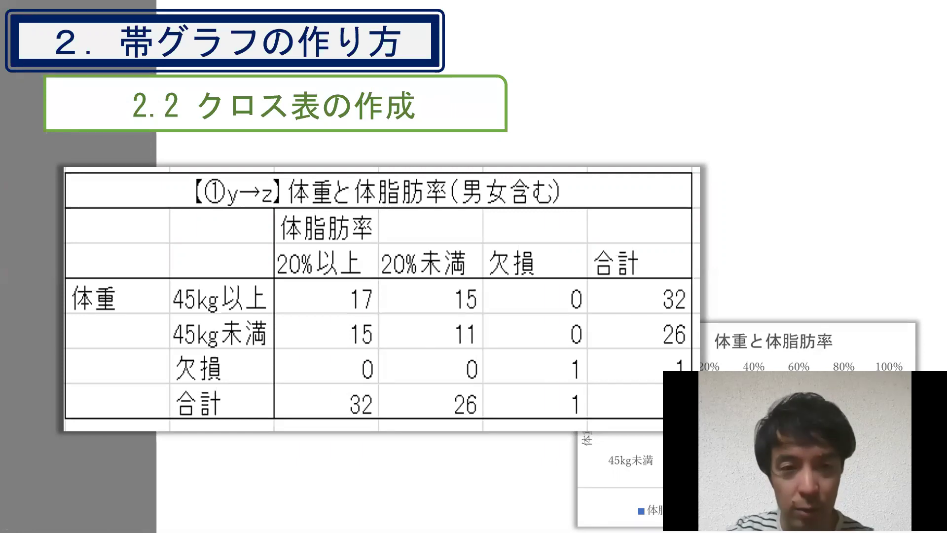
Step: Go back to the roadmap slide and reveal the 帯グラフ callout listing 2.1 and 2.2
key("Right")
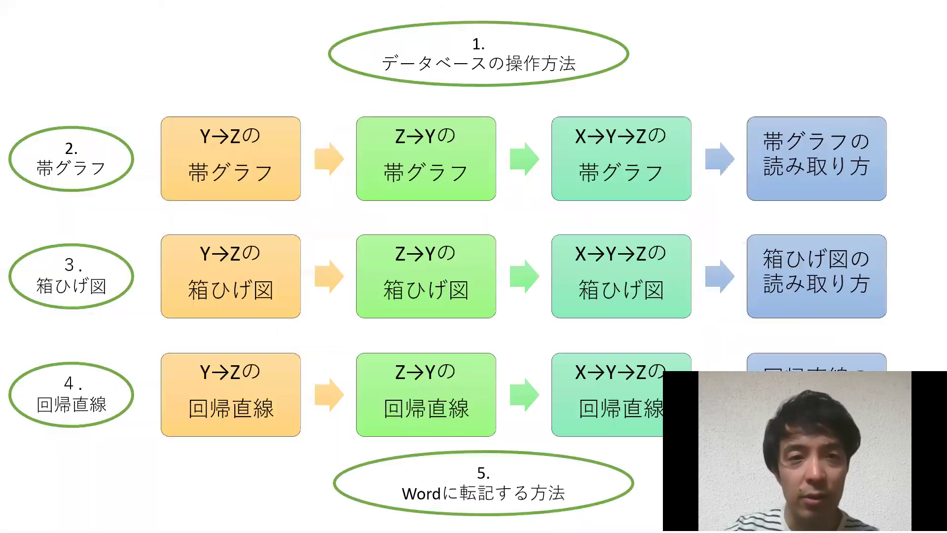
left_click(442, 259)
left_click(443, 259)
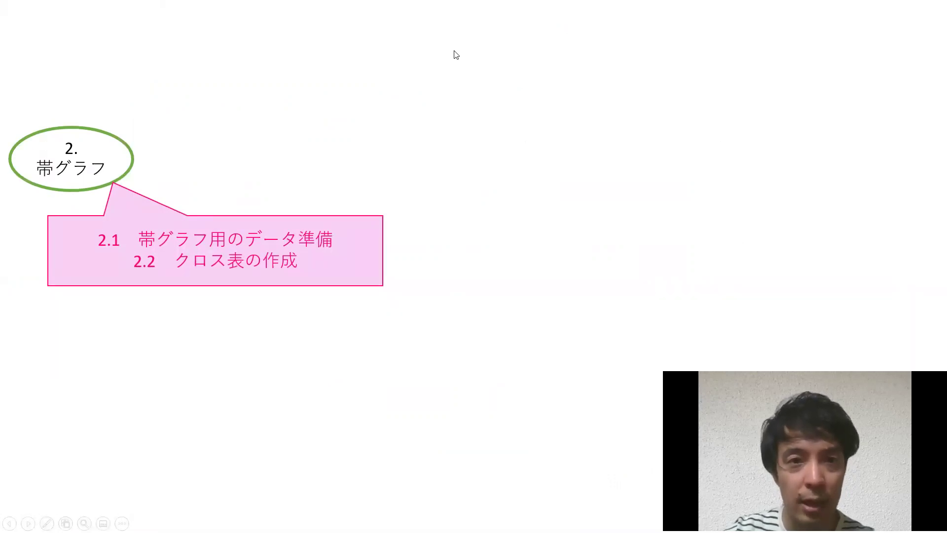
Step: Underline 2.2 クロス表の作成 with red slideshow ink, then erase the ink
key("ctrl+p")
left_click_drag(126, 274, 316, 277)
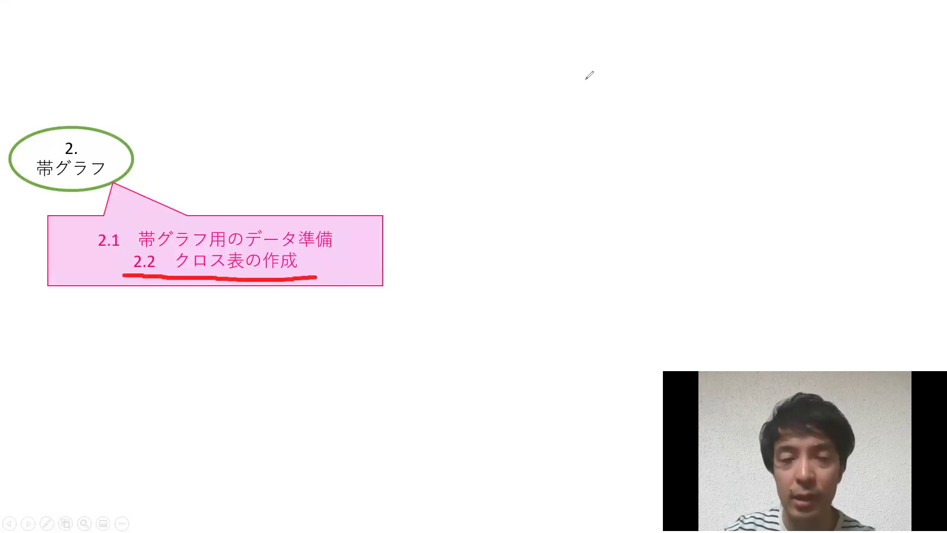
key("e")
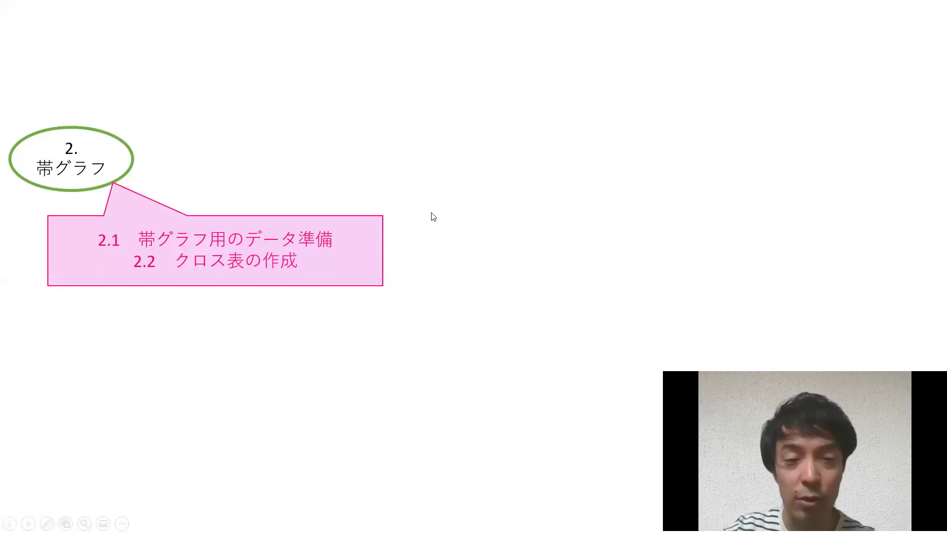
Step: Advance past the 教材の該当箇所 slide and switch to the Excel workbook
left_click(432, 217)
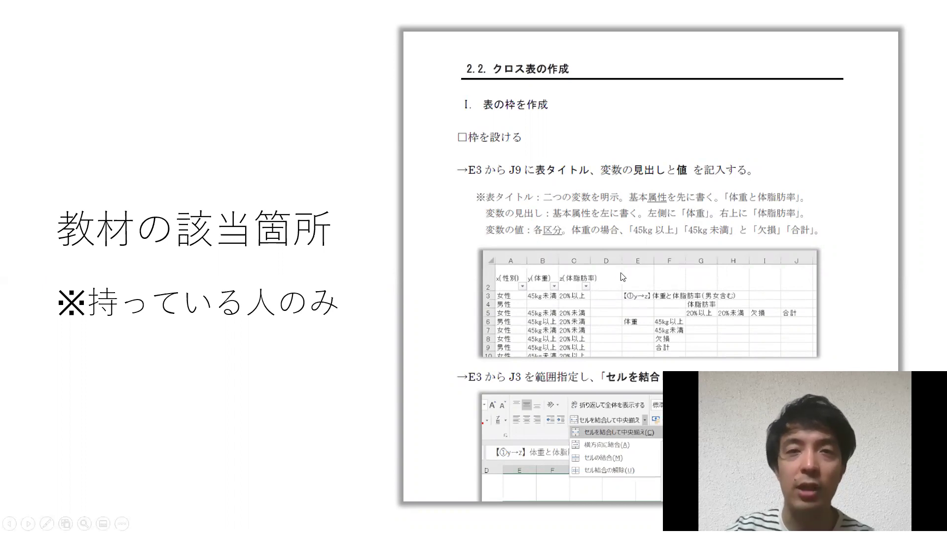
left_click(563, 271)
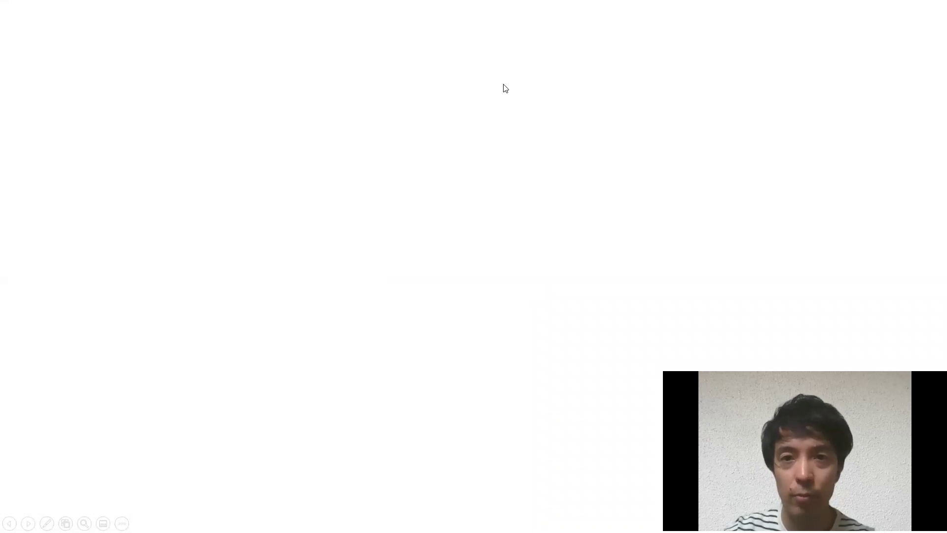
key("alt+Tab")
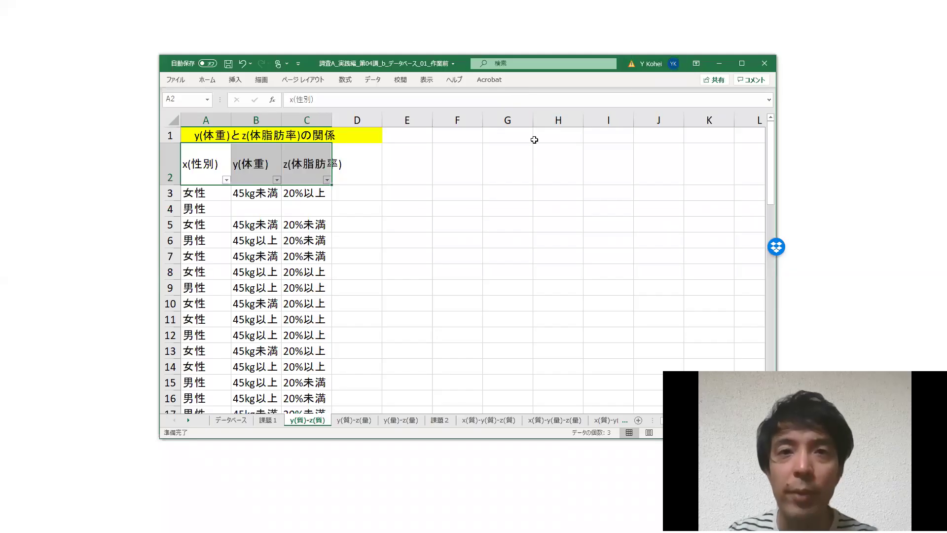
left_click_drag(192, 163, 312, 162)
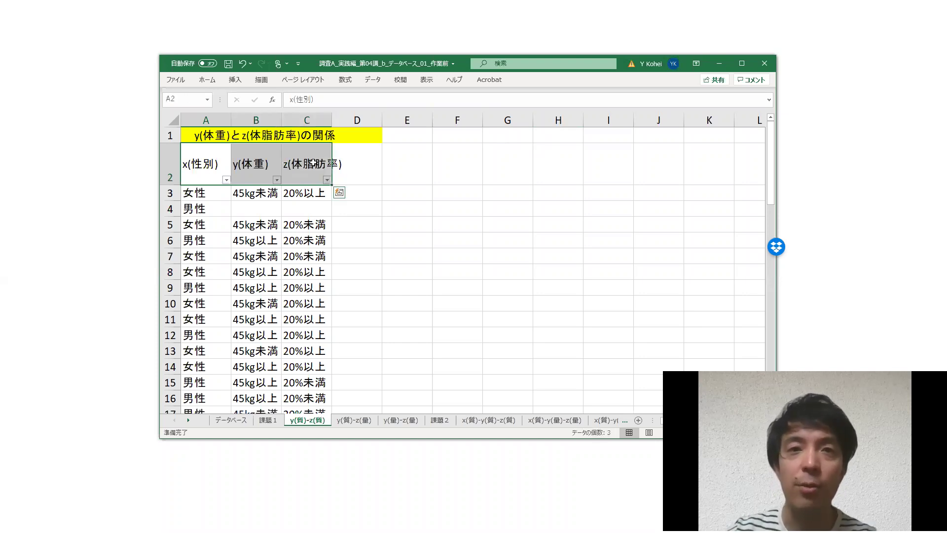
mouse_move(306, 194)
left_mouse_down()
mouse_move(206, 291)
mouse_move(276, 397)
left_mouse_up()
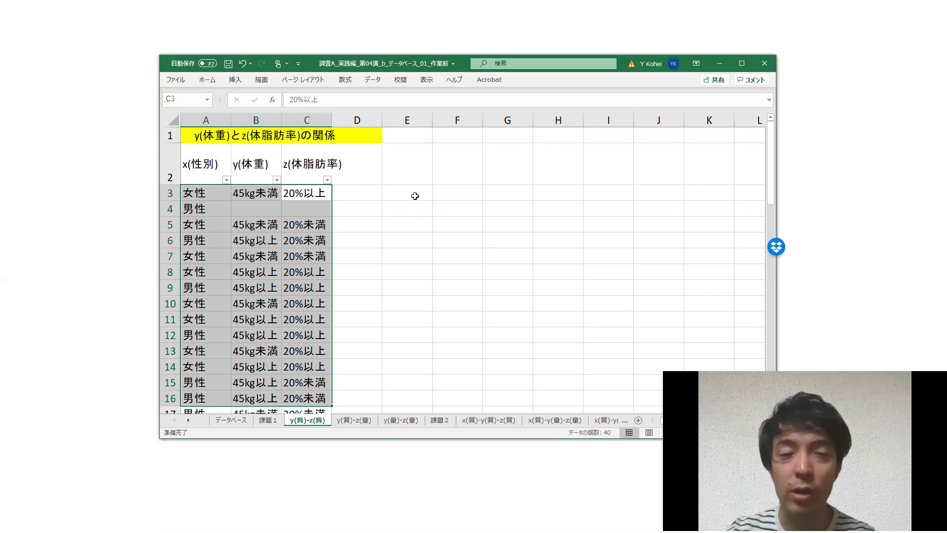
left_click(327, 180)
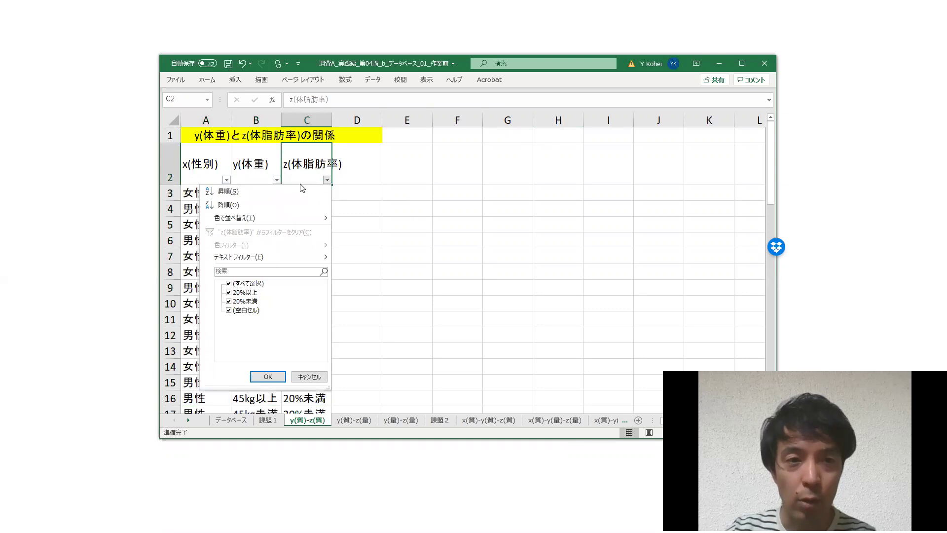
left_click(276, 186)
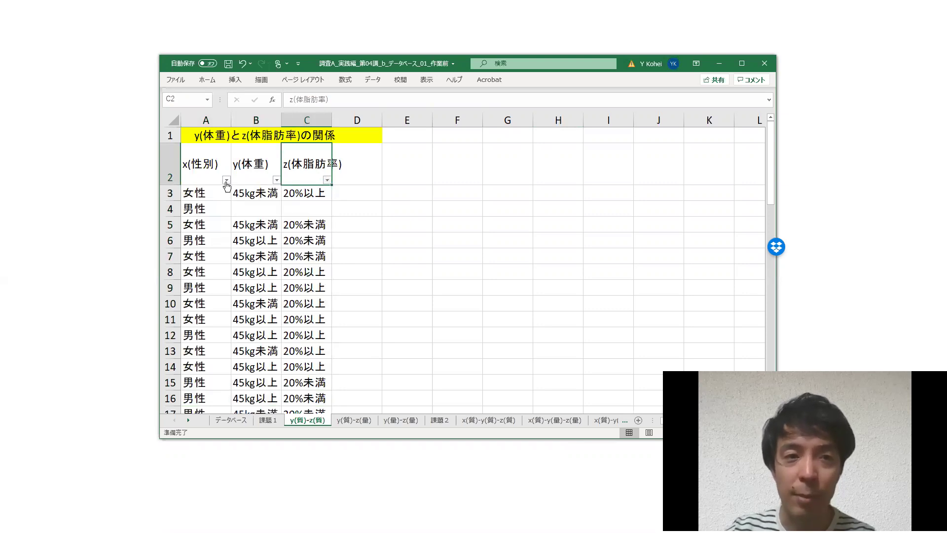
left_click(226, 180)
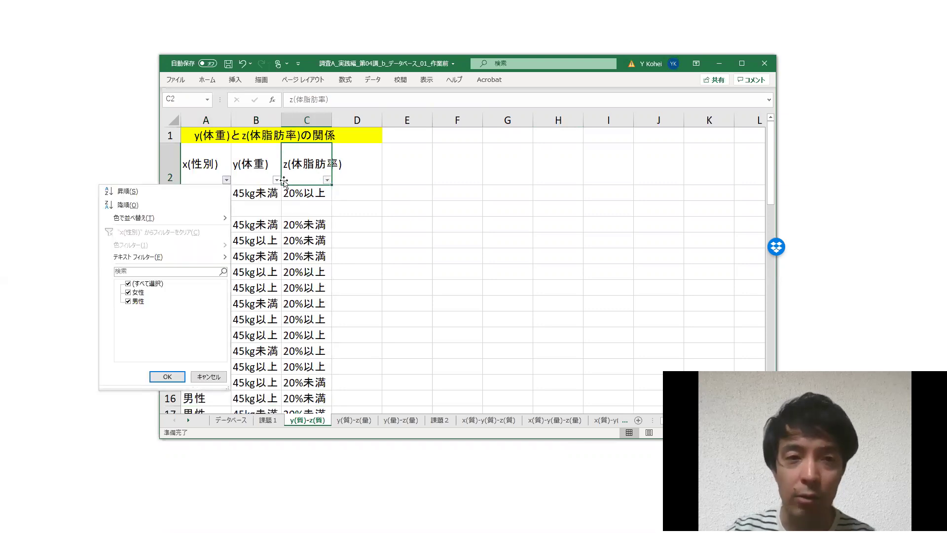
left_click(277, 181)
left_click(323, 181)
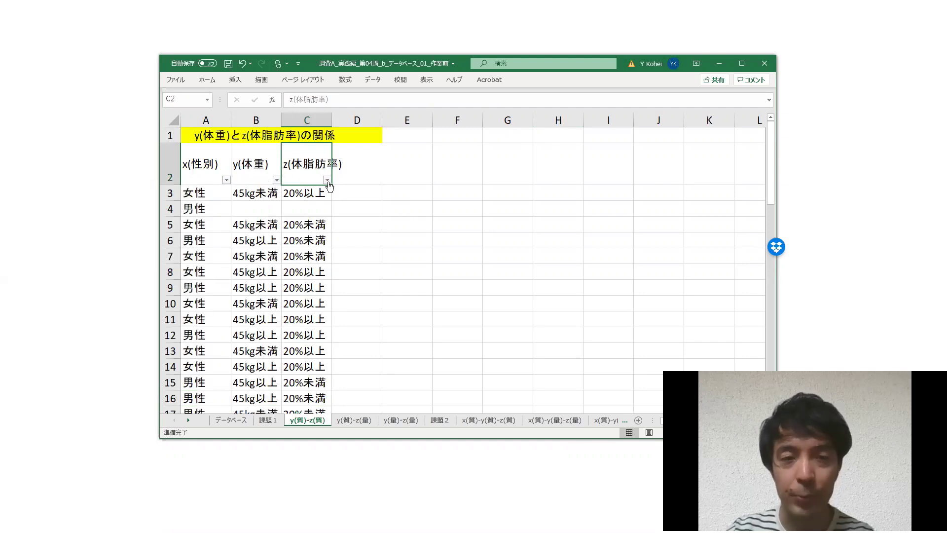
left_click(325, 181)
left_click(416, 192)
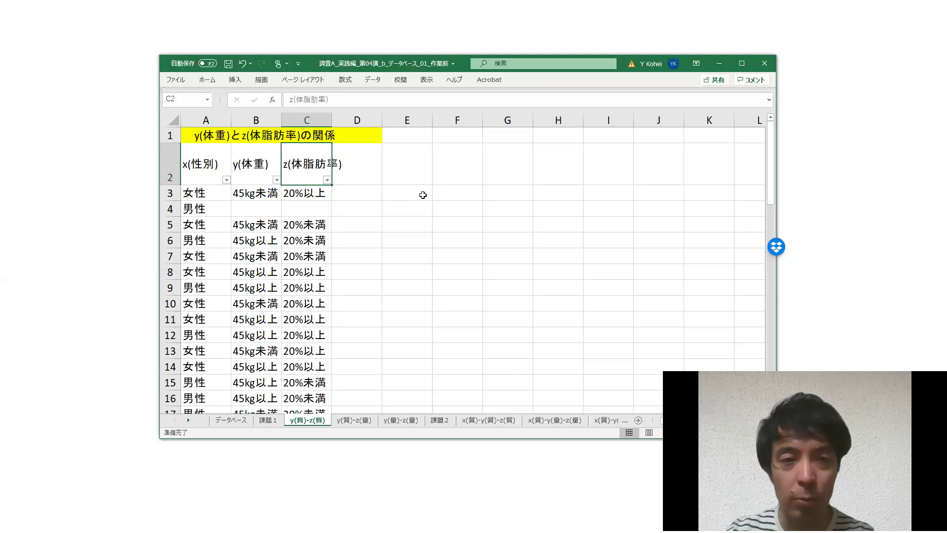
Step: Mark out the E3:J9 table area and type 体重と into cell E3
left_click_drag(423, 195, 585, 274)
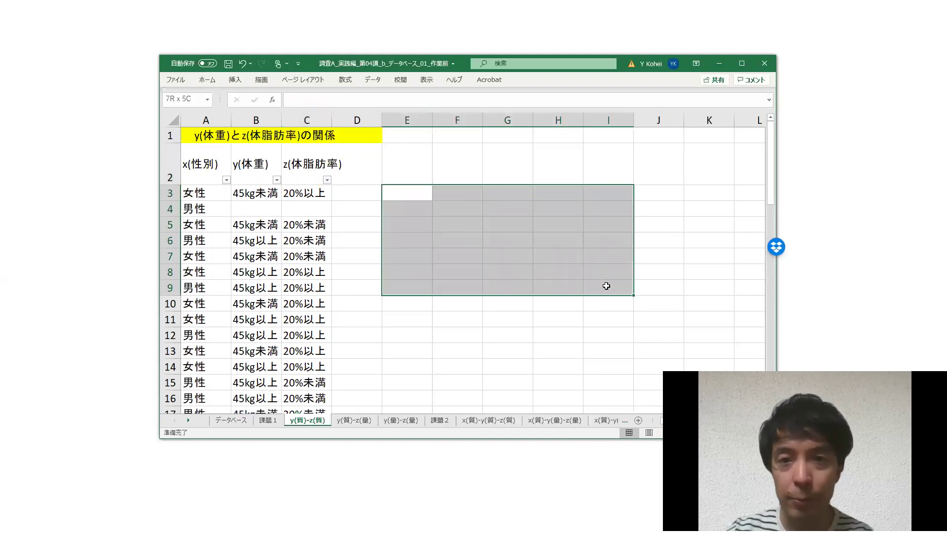
left_click_drag(585, 274, 645, 288)
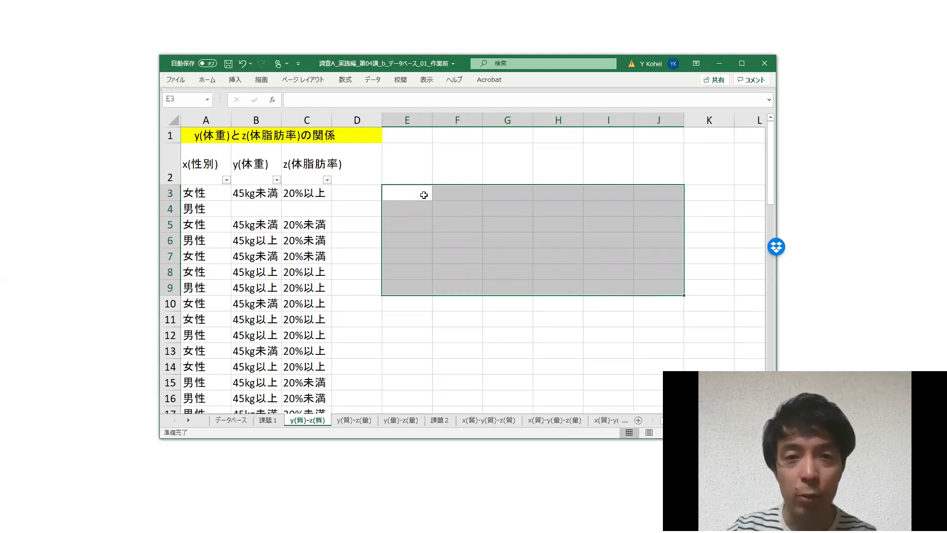
mouse_move(423, 195)
left_mouse_down()
mouse_move(656, 195)
mouse_move(420, 191)
left_mouse_up()
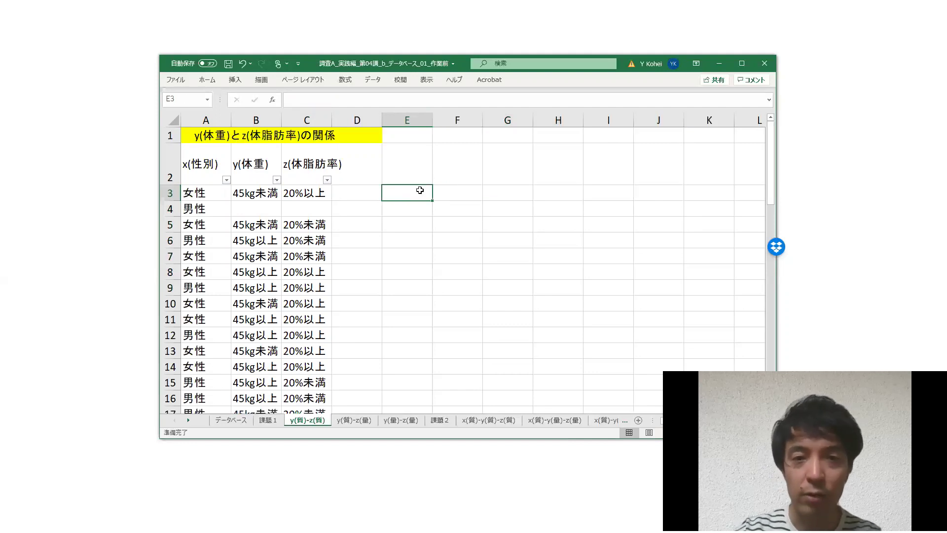
type("た")
type("いじ")
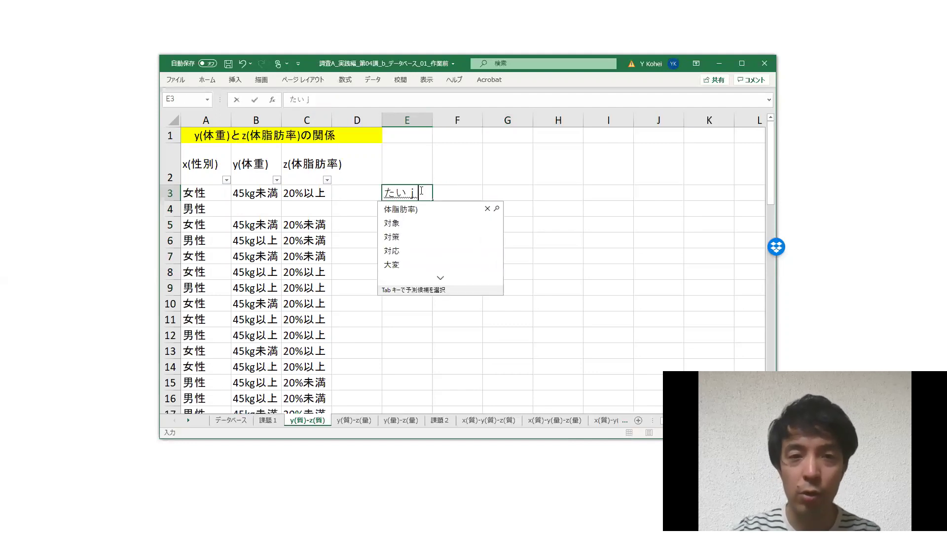
type("ゅうな")
key("space")
key("Return")
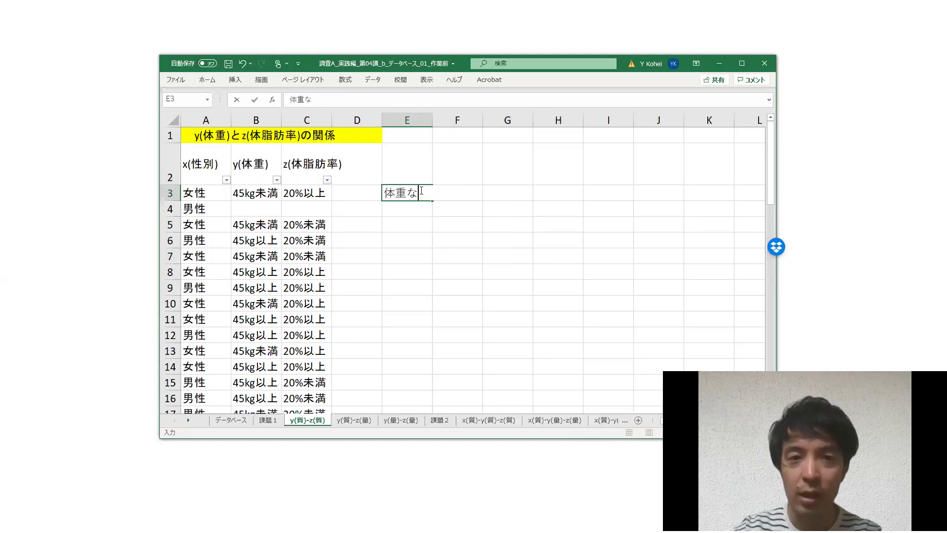
key("BackSpace")
type("と")
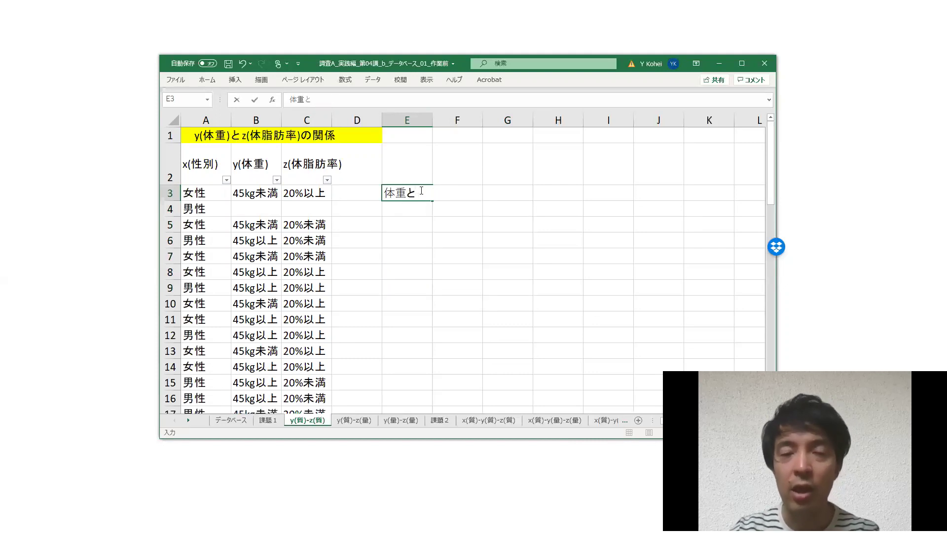
Step: Append 体脂肪率 so the E3 title reads 体重と体脂肪率
key("Left")
key("Right")
key("F2")
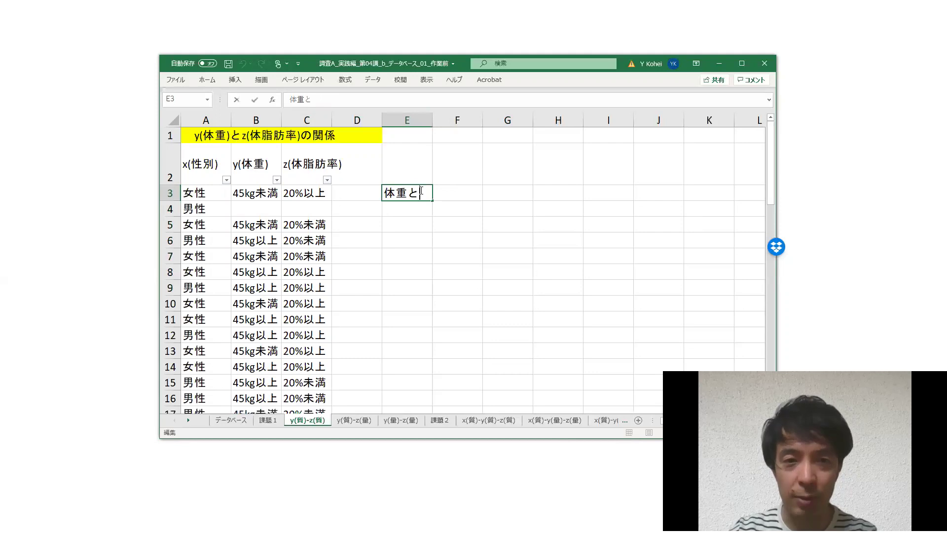
key("Left")
key("shift+Left")
key("shift+Left")
key("Escape")
key("Right")
key("Left")
key("F2")
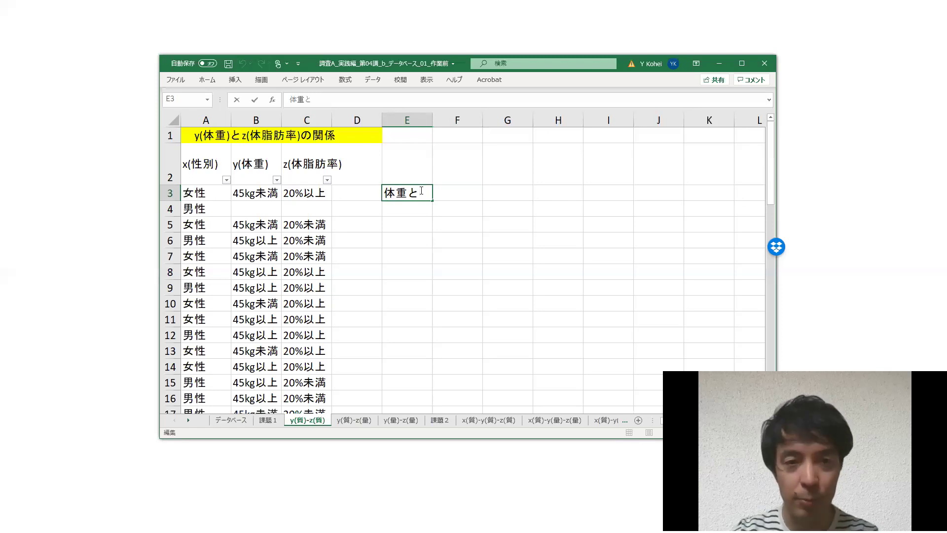
type("taishibou")
key("Tab")
key("Return")
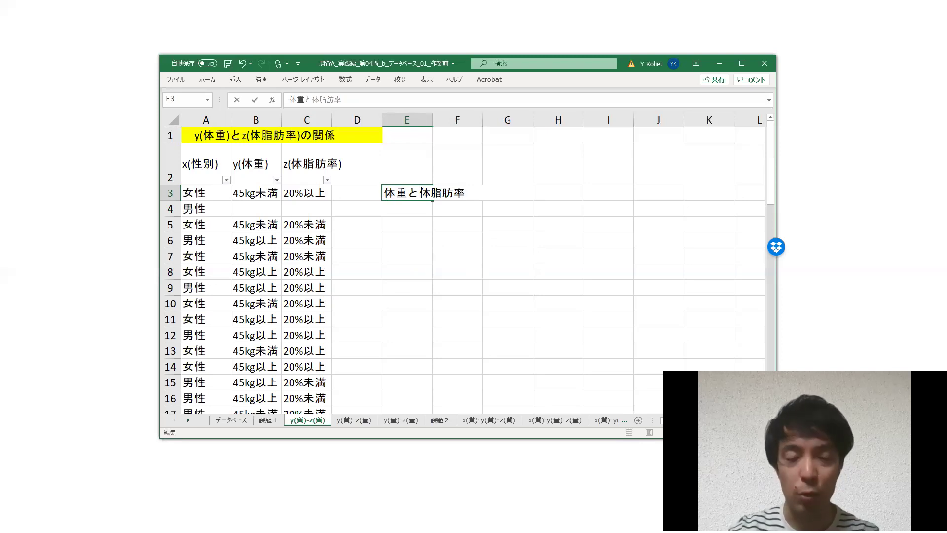
key("Return")
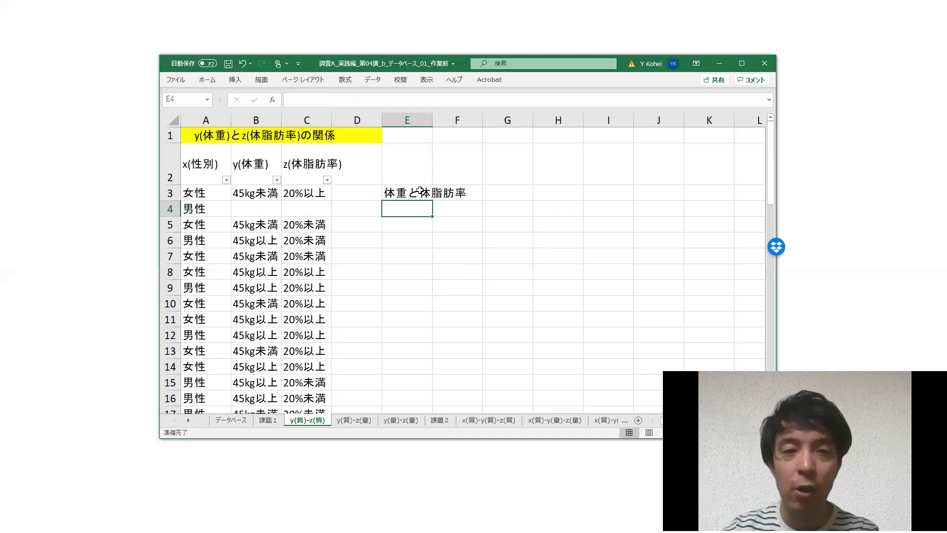
Step: Enter the label 体重 in cell E5
key("Down")
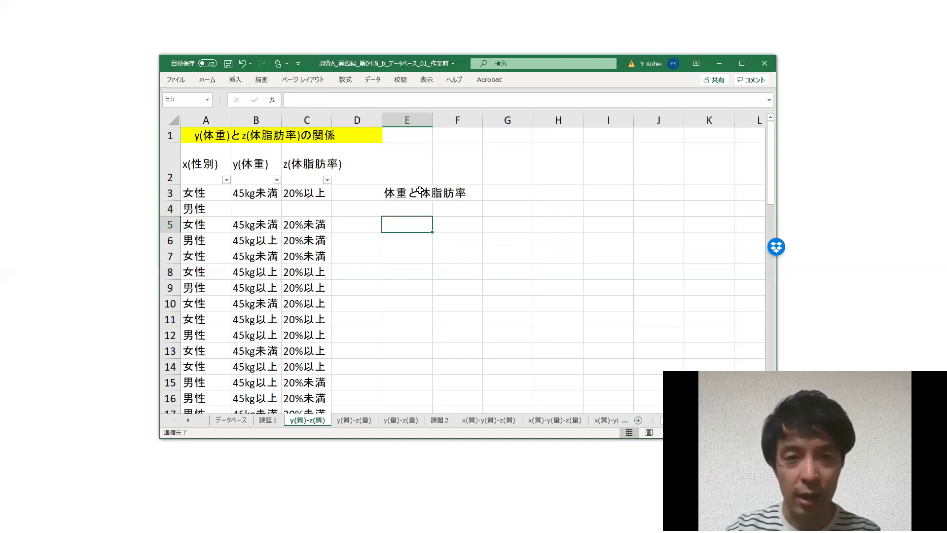
type("taijuu")
key("space")
key("Return")
key("Return")
key("Up")
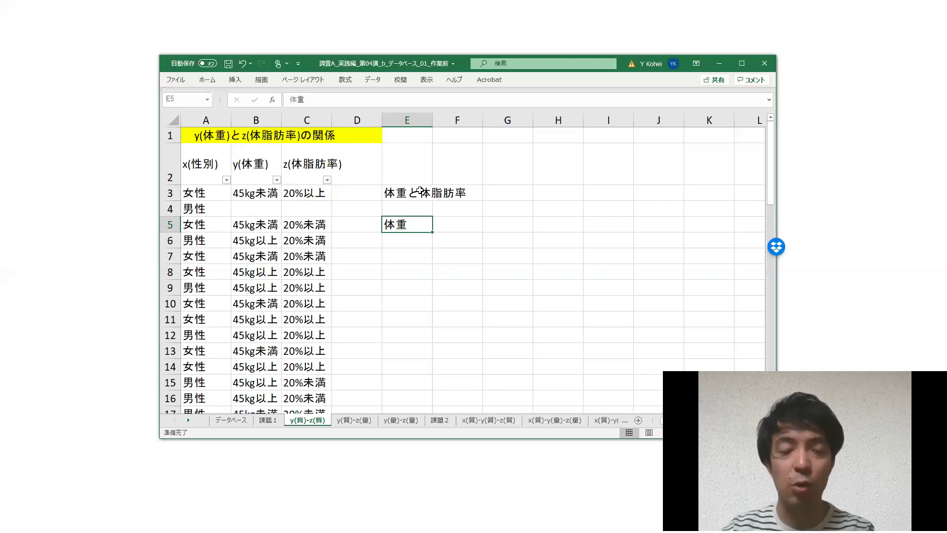
Step: Mark out E5:E8 for weight row labels and G3:J4 for body-fat headings
left_click_drag(421, 223, 422, 267)
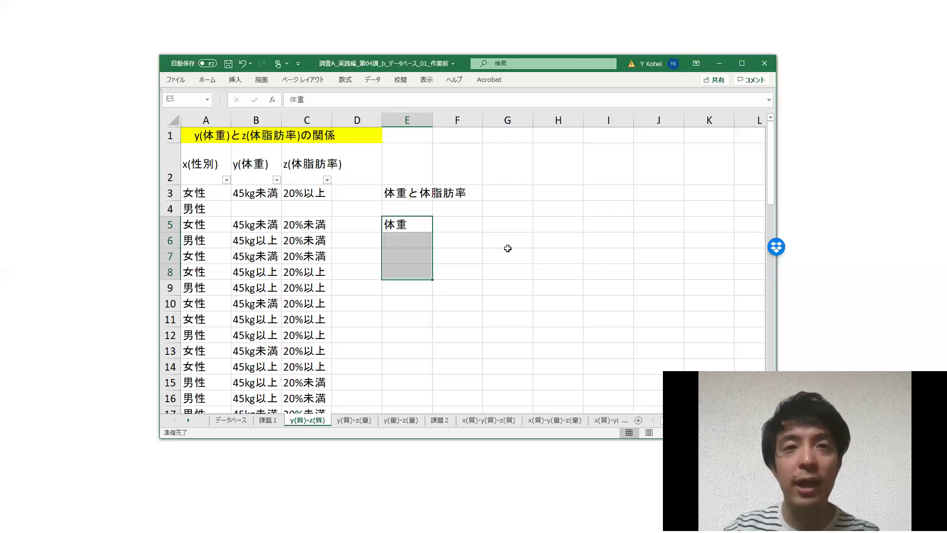
right_click(513, 198)
key("Escape")
left_click_drag(524, 192, 657, 212)
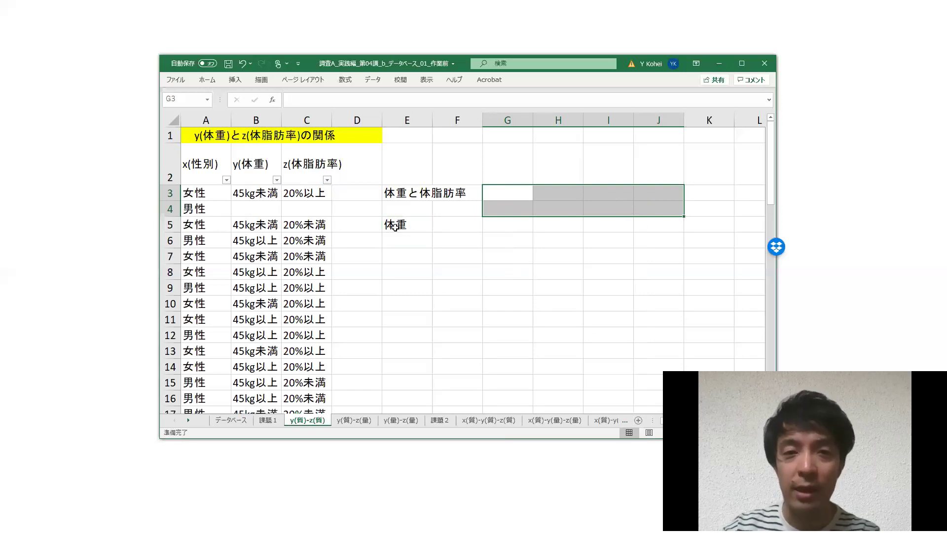
left_click_drag(395, 226, 432, 270)
left_click_drag(511, 200, 656, 210)
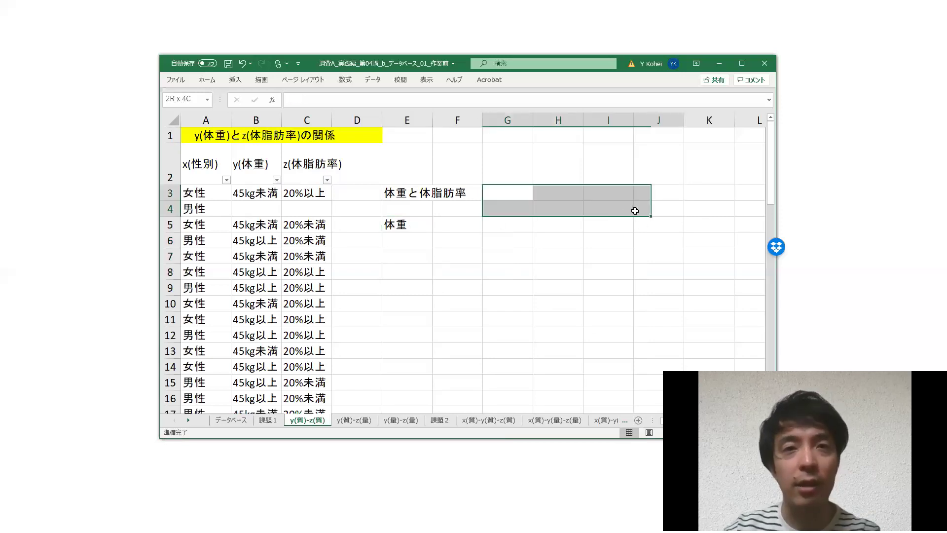
left_click_drag(395, 225, 403, 272)
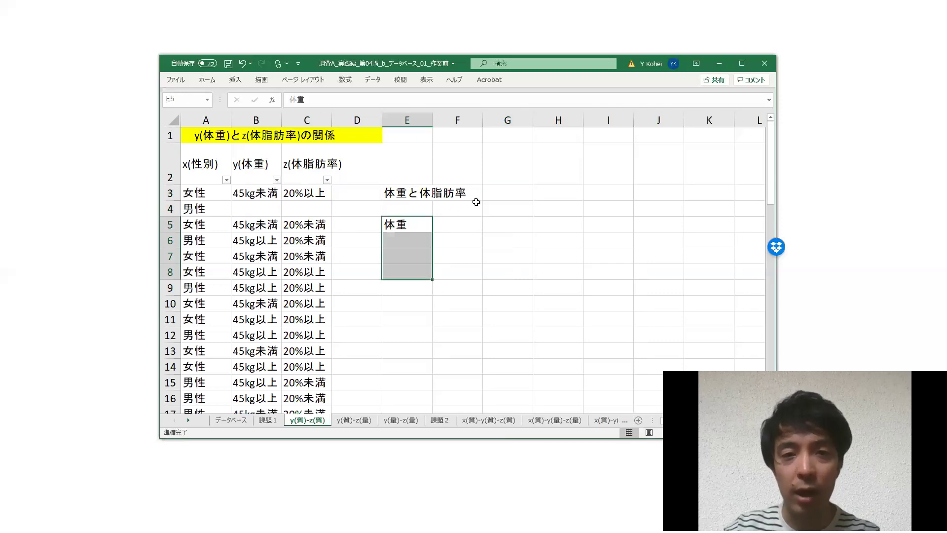
left_click_drag(402, 222, 409, 278)
left_click_drag(506, 199, 656, 210)
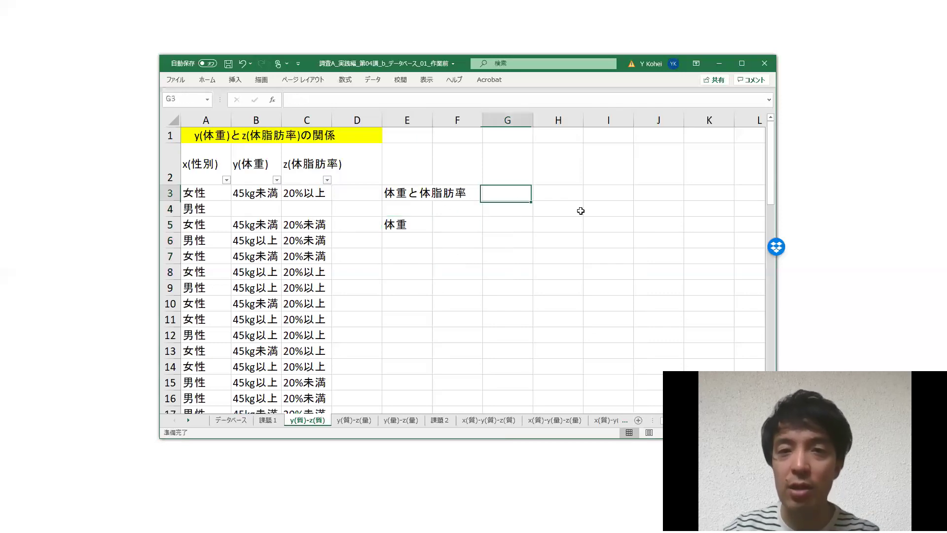
Step: Clear E5 and enter 体重 in cell E6 instead
left_click(405, 223)
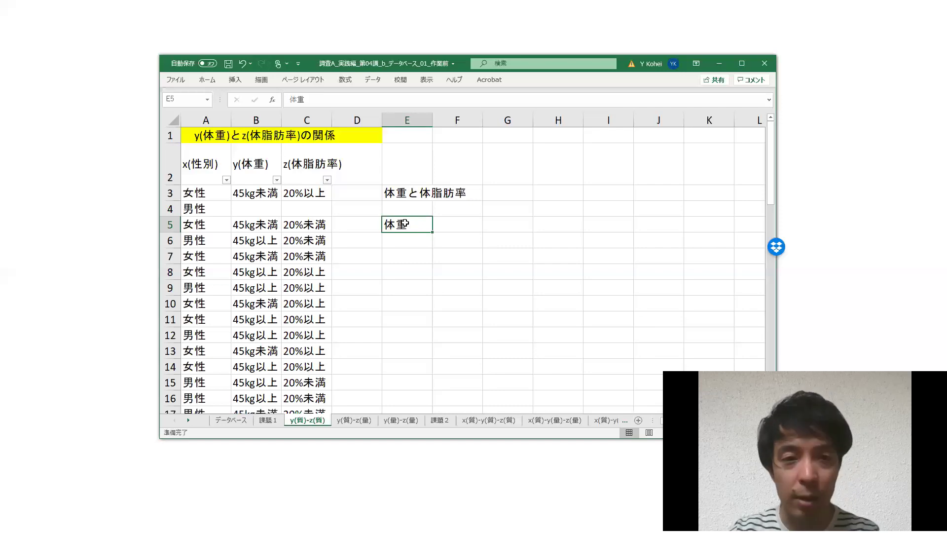
key("Delete")
key("Return")
type("taijuu")
key("space")
key("Return")
key("Return")
key("Up")
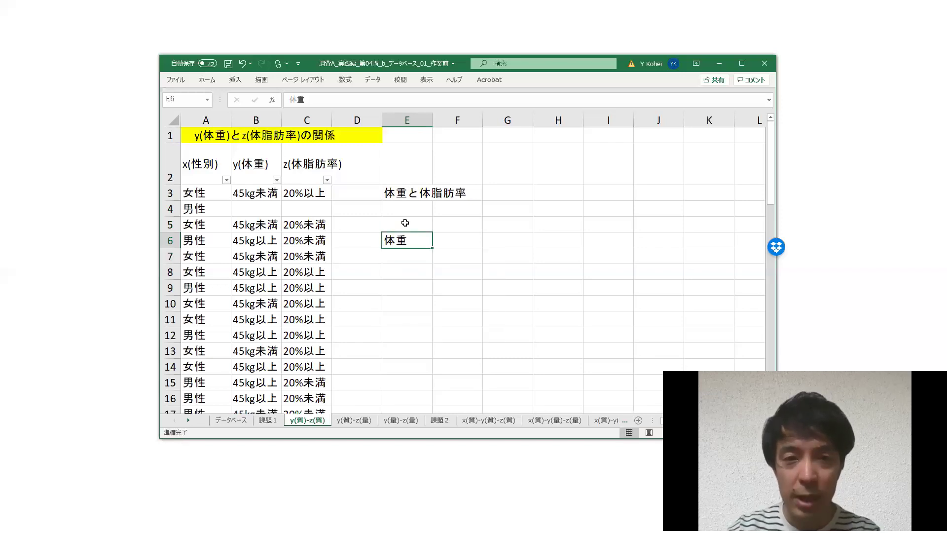
Step: Enter 45kg以上 in cell F6
key("Right")
key("Right")
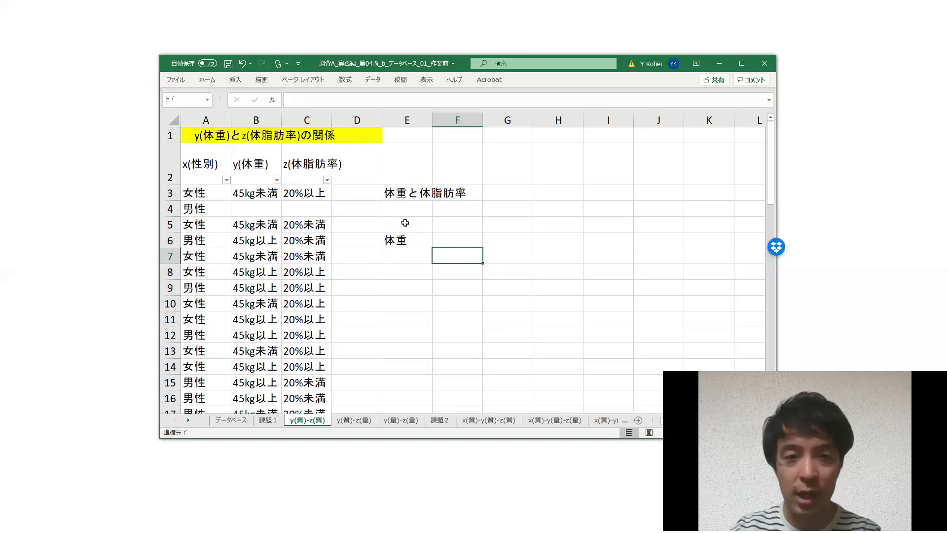
key("Return")
key("Right")
key("Up")
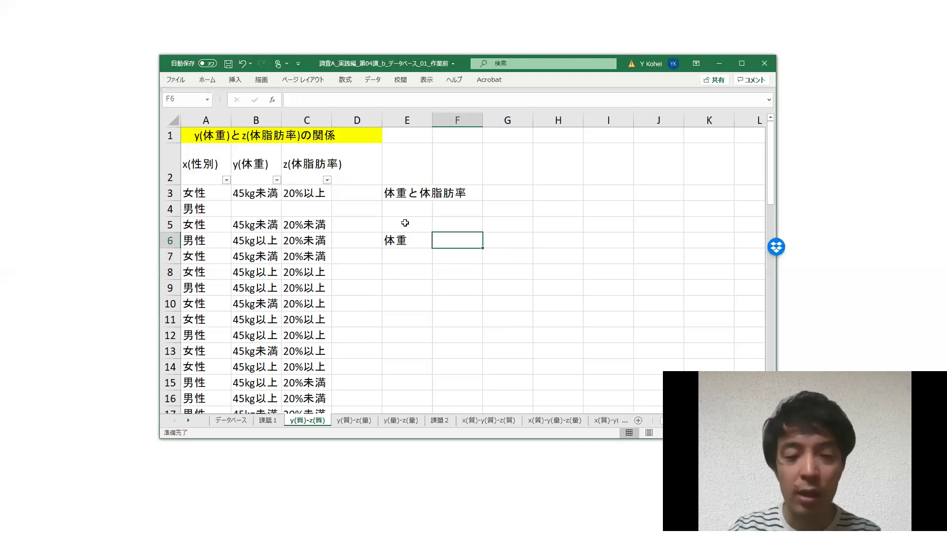
type("45kg")
key("Return")
type("ij")
key("Tab")
key("Return")
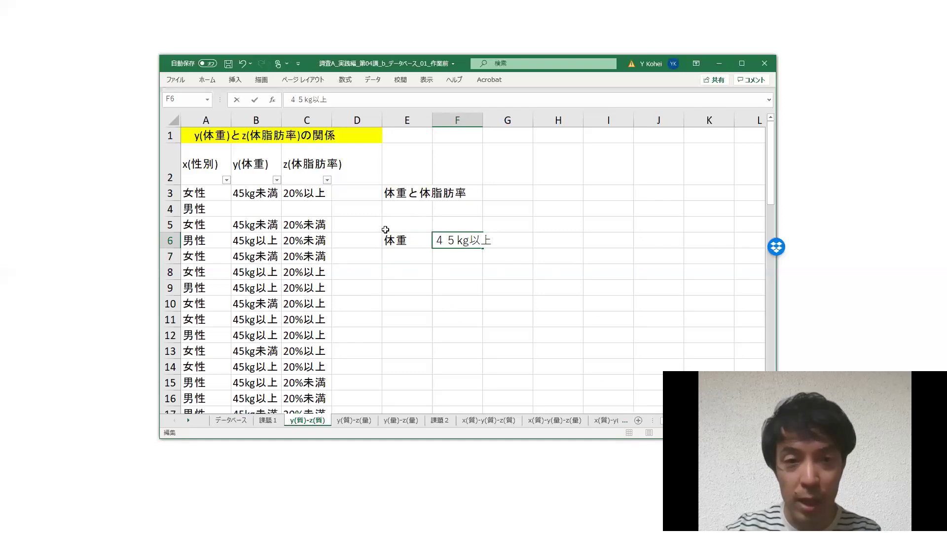
Step: Change the 45 in F6 to half-width digits and commit 45kg以上
left_click_drag(455, 241, 418, 238)
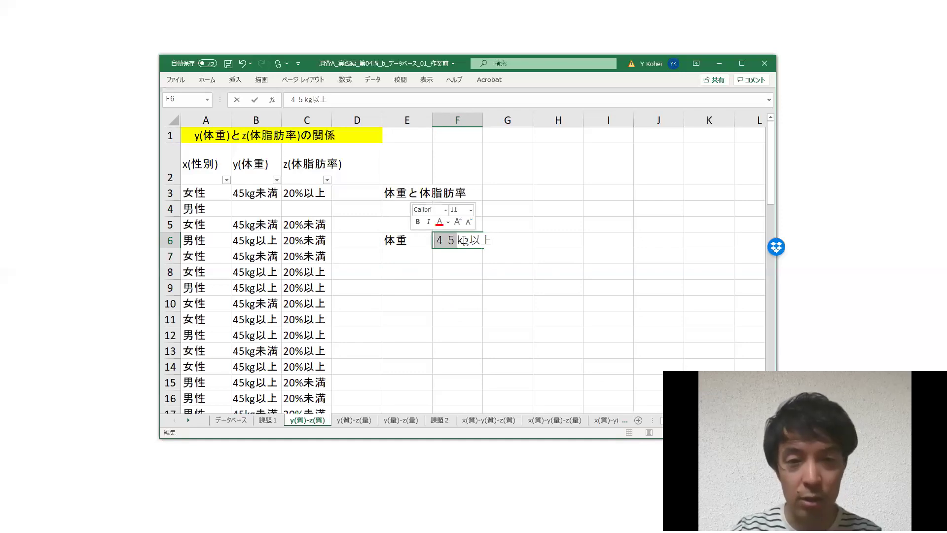
key("Henkan")
key("Escape")
key("space")
key("space")
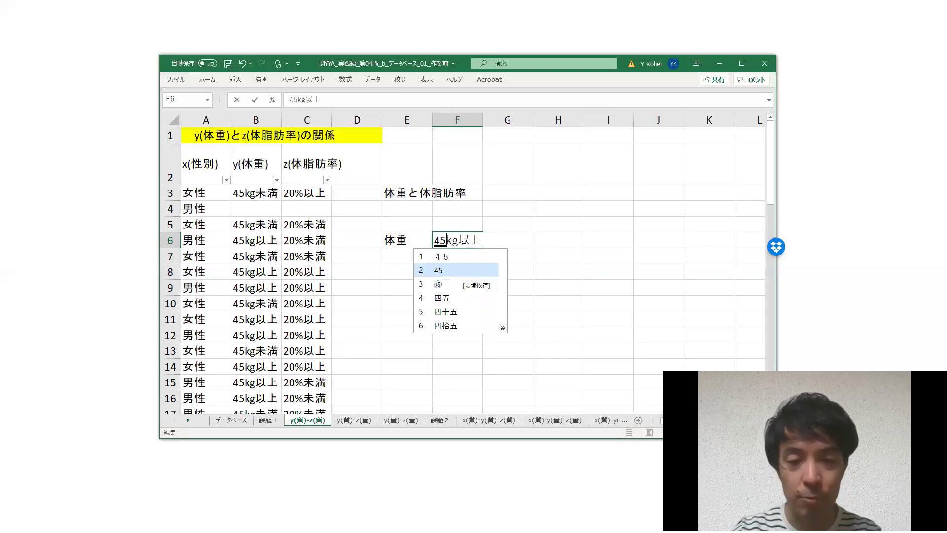
key("Return")
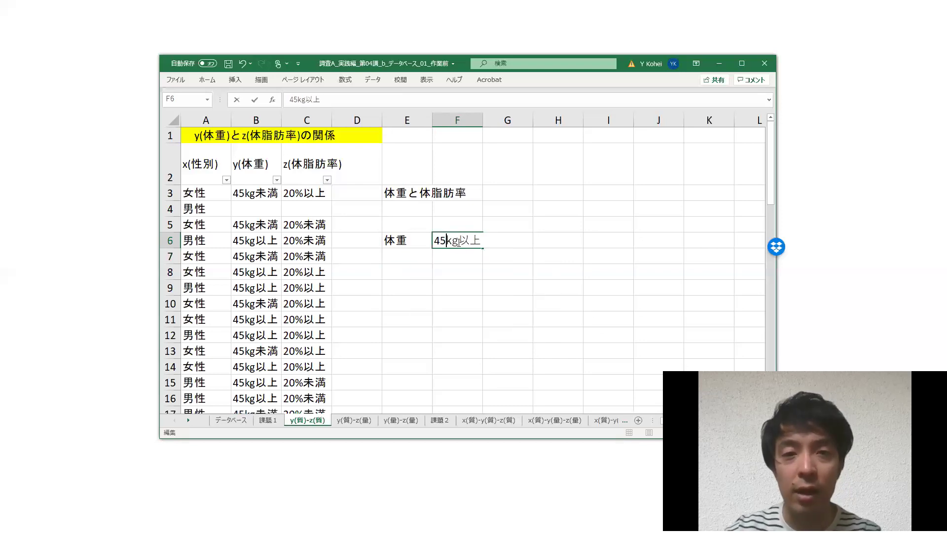
double_click(458, 242)
left_click(478, 243)
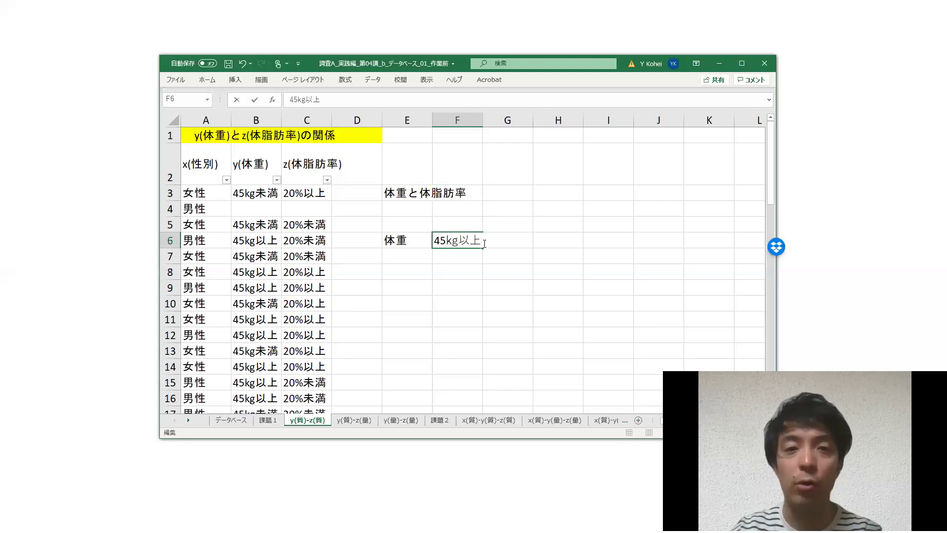
key("Left")
key("shift+Left")
key("shift+Left")
key("shift+Left")
key("shift+Left")
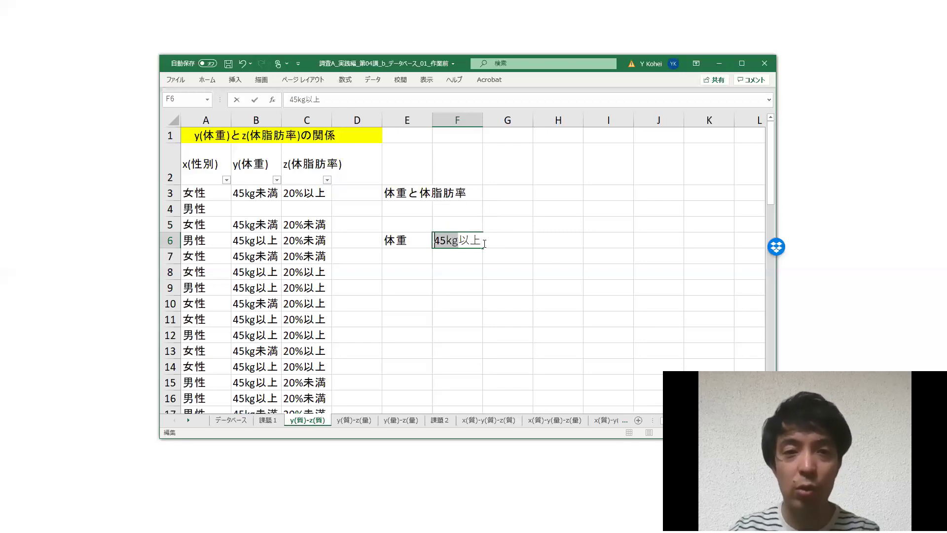
key("Right")
key("shift+Right")
key("shift+Right")
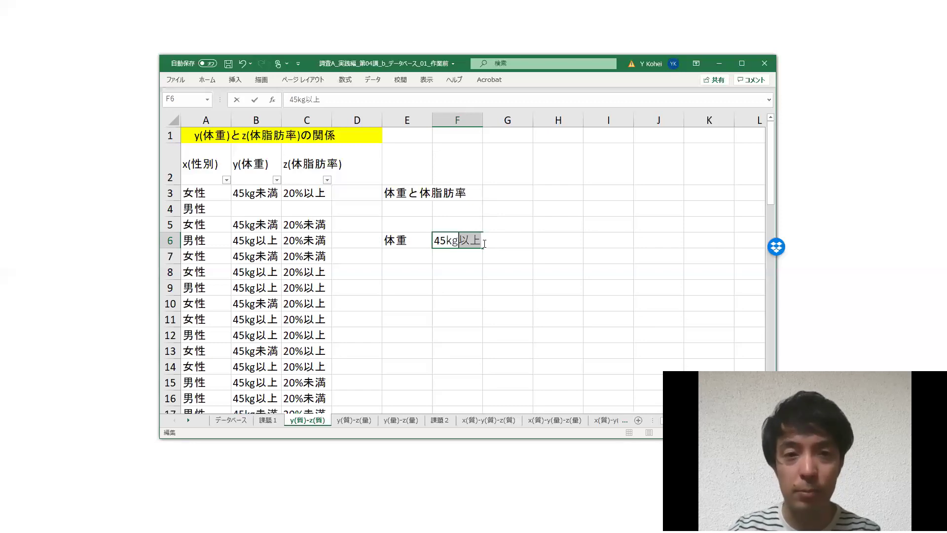
key("Return")
Step: Enter 45kg未満 in cell F7
type("45kgmiman")
key("space")
key("Return")
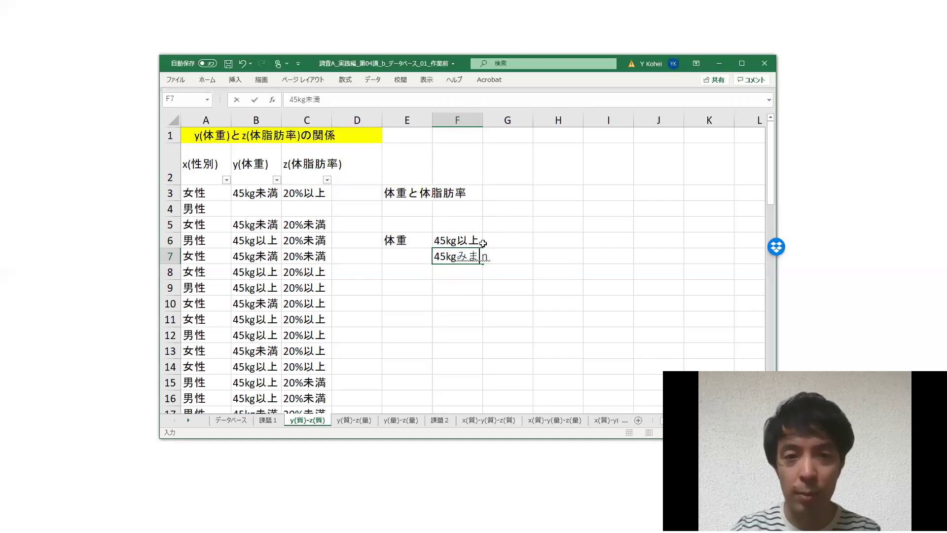
key("Return")
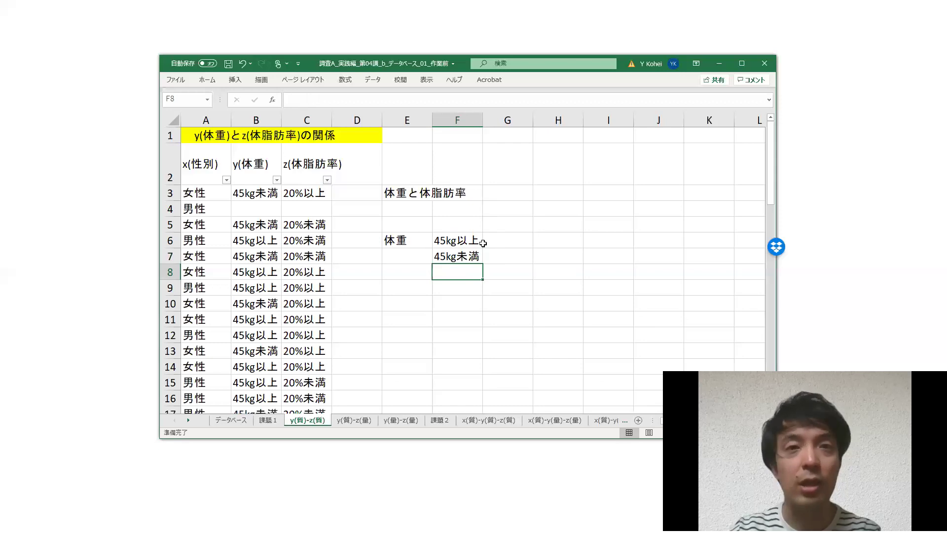
Step: Enter 空白 in F8 and wrap it in parentheses as (空白)
type("kuuhaku")
key("space")
key("Return")
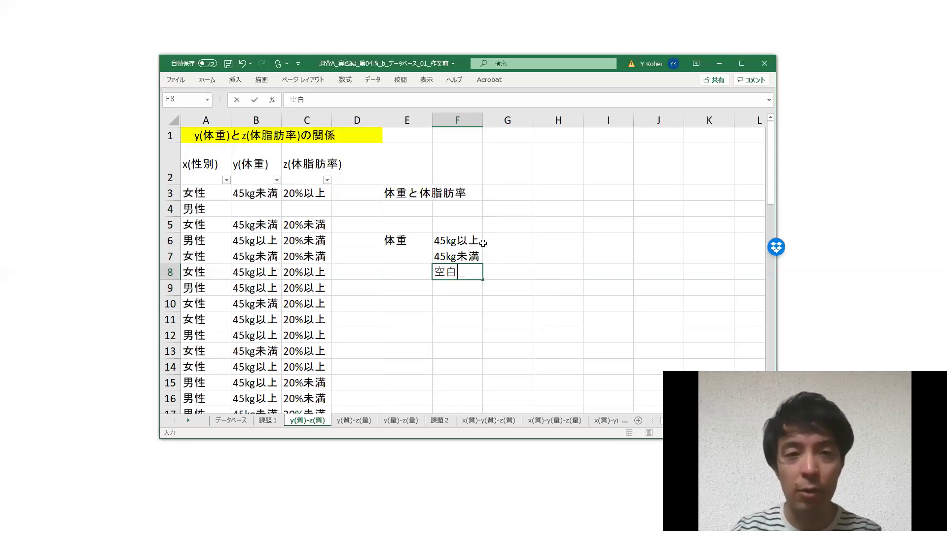
left_click_drag(299, 213, 254, 210)
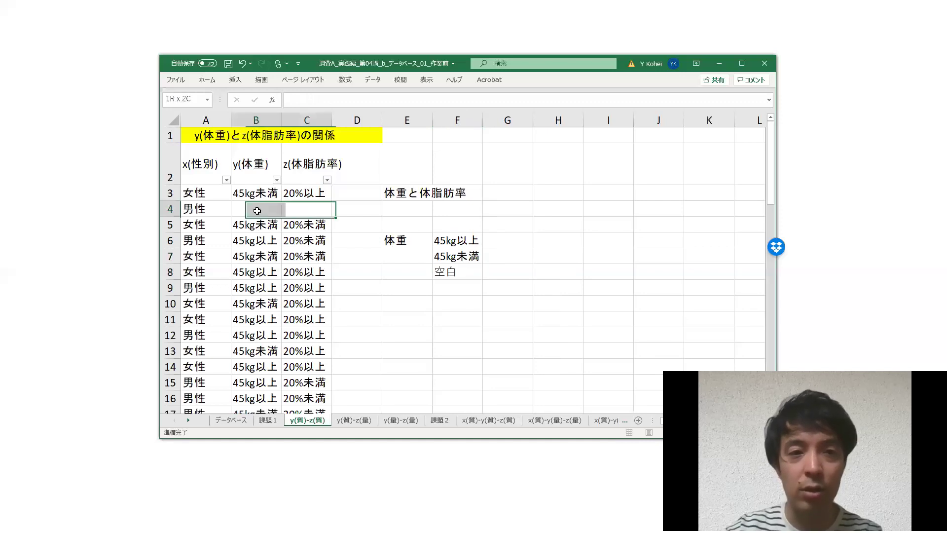
left_click(466, 270)
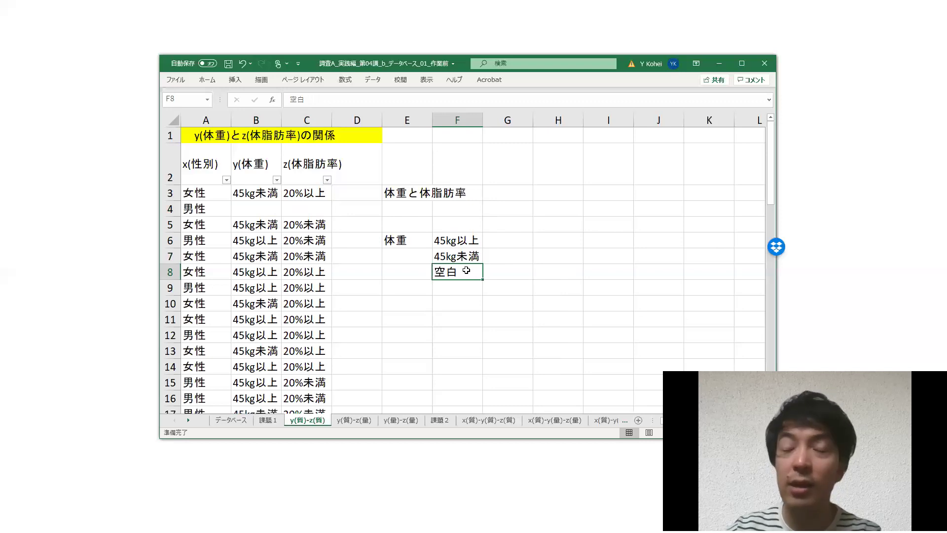
double_click(466, 270)
type(")")
key("Home")
type("(")
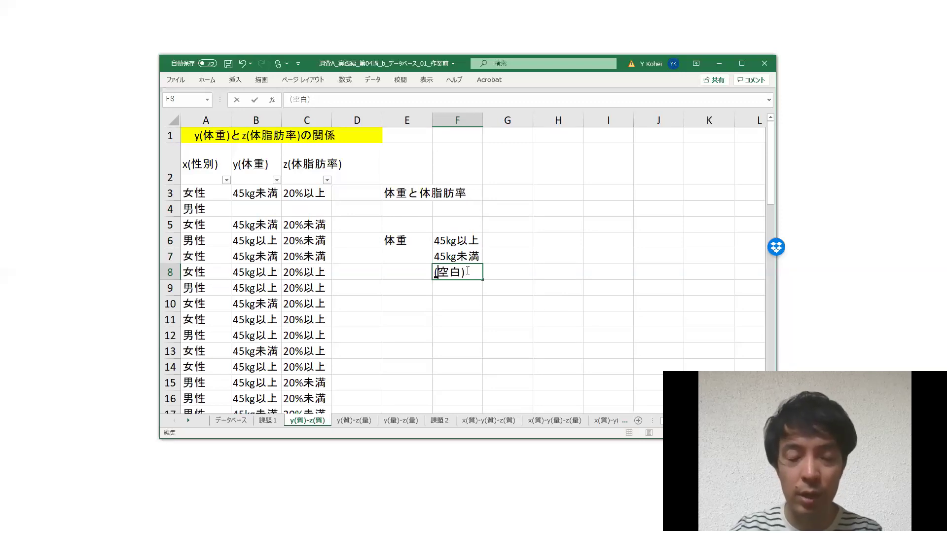
key("Home")
key("shift+Right")
key("shift+Right")
key("shift+Right")
key("shift+Right")
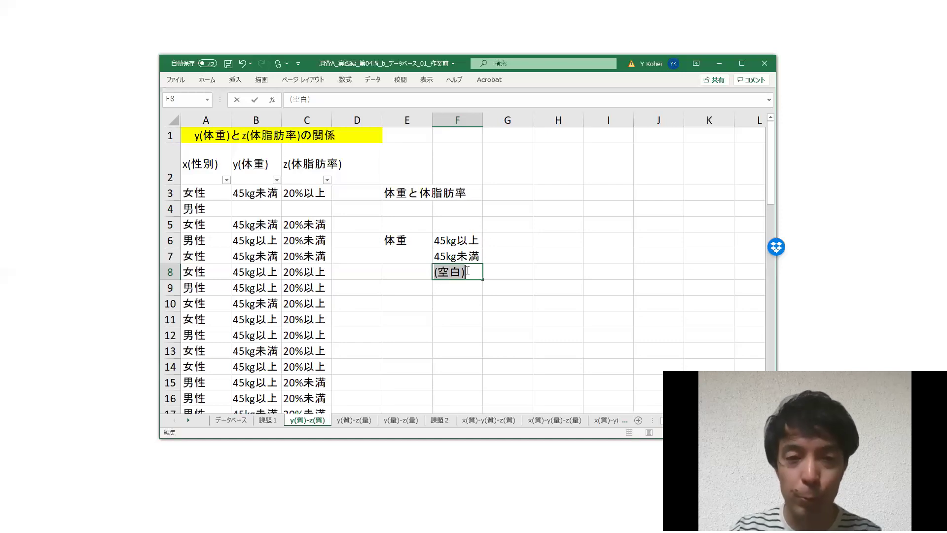
key("Return")
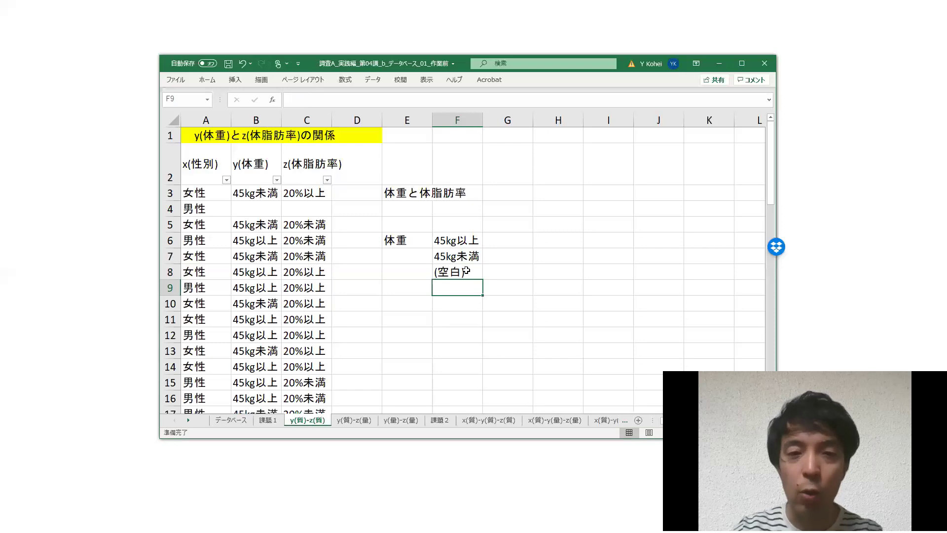
Step: Enter 計 in cell F9 and return to E6
type("計")
key("Return")
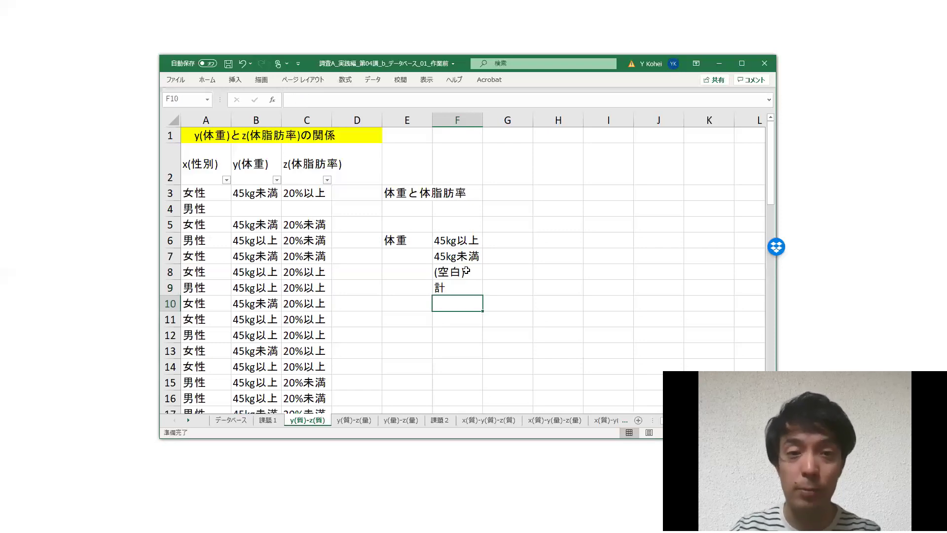
key("Up")
key("Up")
key("Up")
key("Up")
key("Left")
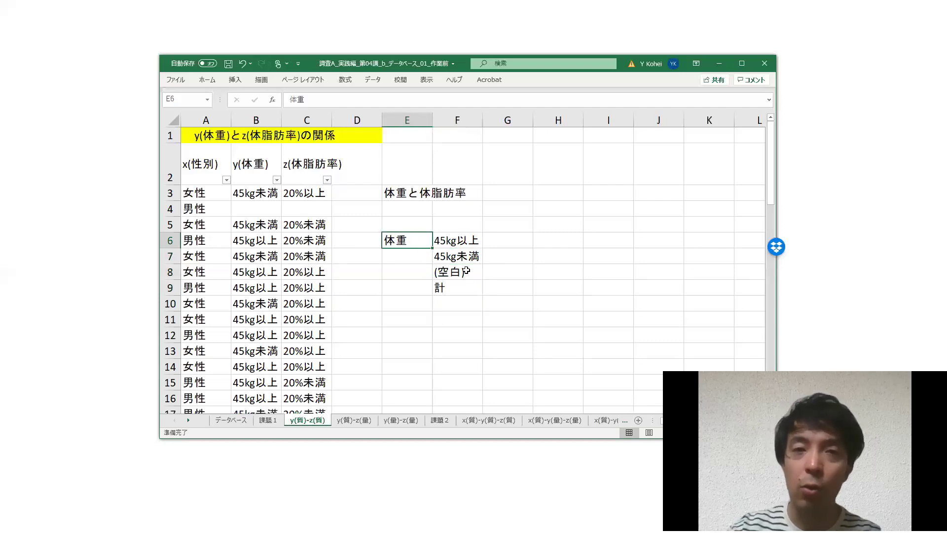
Step: Enter the column heading 体脂肪率 in cell G4
left_click_drag(450, 240, 459, 288)
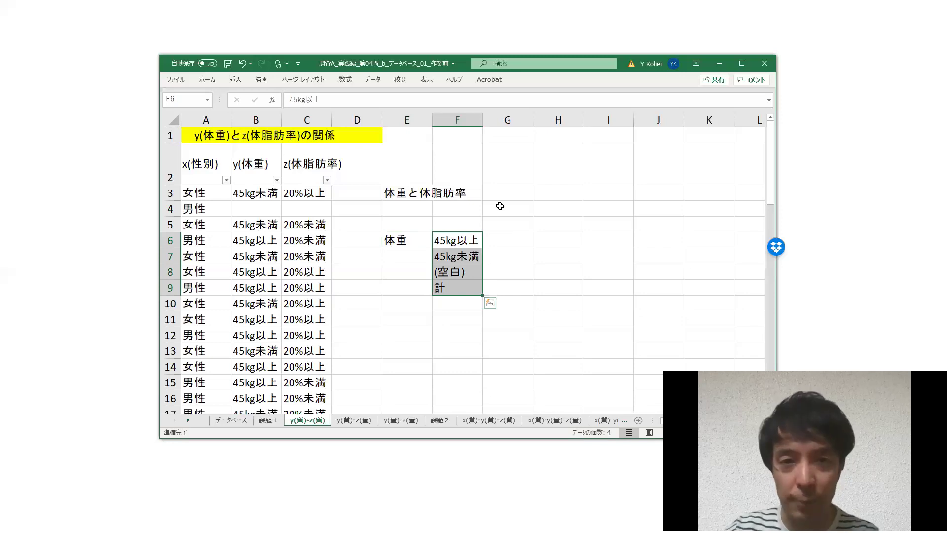
left_click(499, 206)
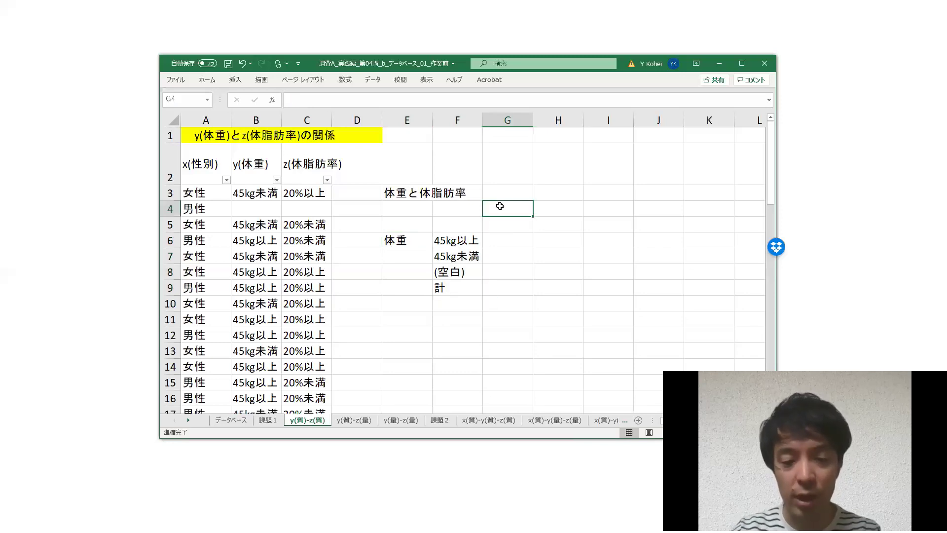
type("たいしぼうりつ")
key("space")
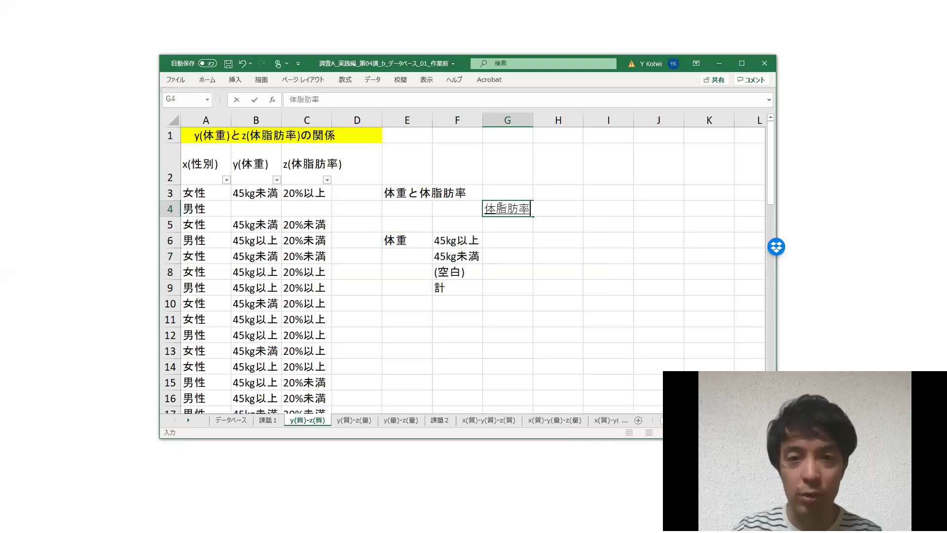
key("Return")
key("Return")
Step: Enter 20%以上 in G5 and 20%未満 in H5
type("20")
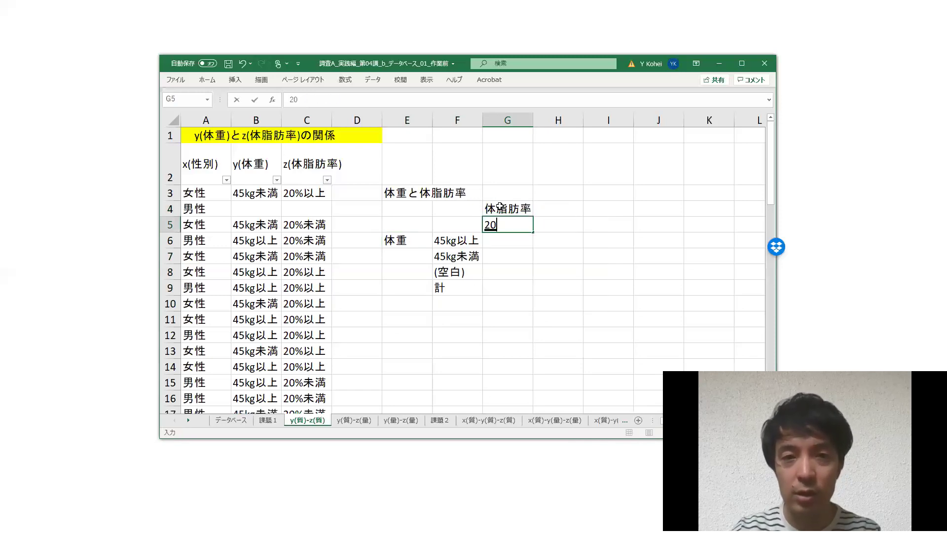
type("%")
type("いじょう")
key("space")
key("Return")
key("Up")
key("Right")
type("20%みまん")
key("space")
key("Return")
key("Return")
key("Up")
key("Right")
Step: Enter (空白) in I5 and 計 in J5, then select E3:J9
type("(くうはく")
key("space")
key("Return")
type(")")
key("Return")
key("Return")
key("Up")
key("Right")
type("計")
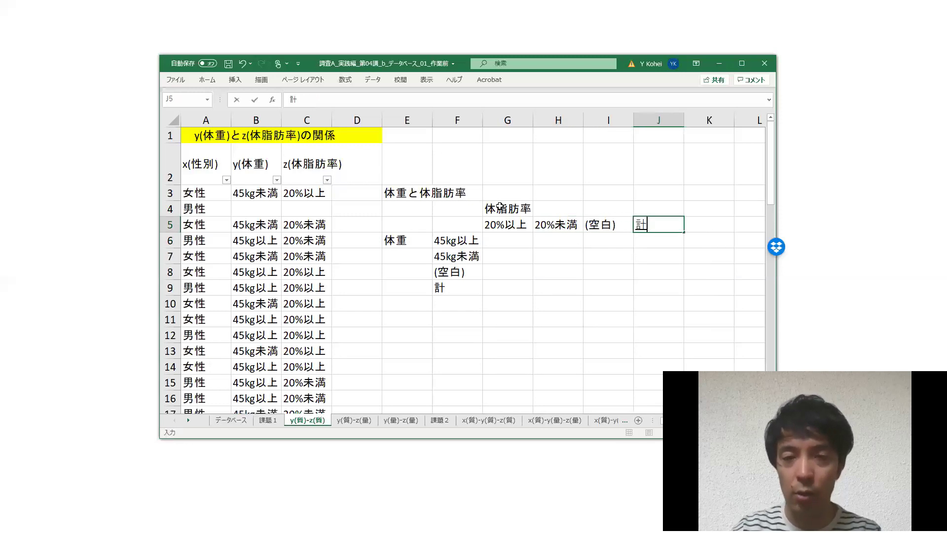
key("Return")
key("Up")
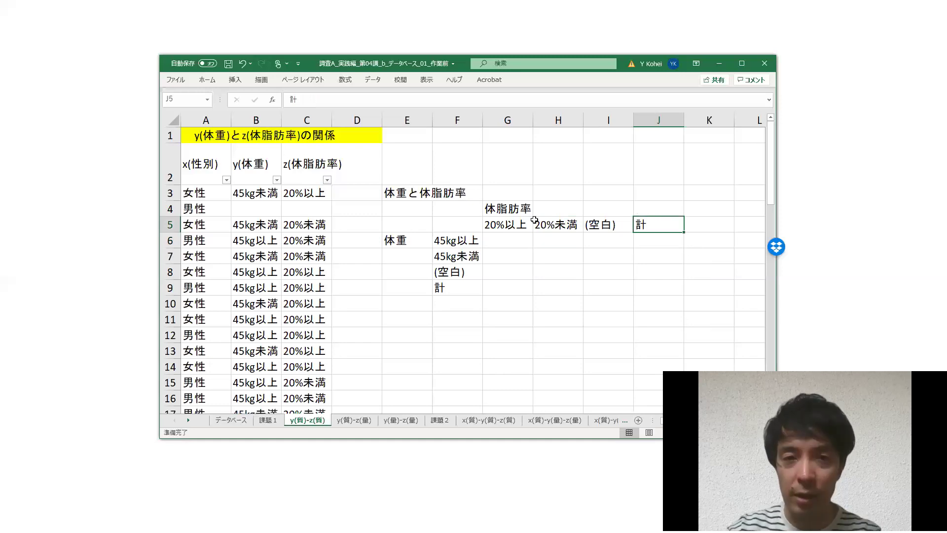
left_click_drag(409, 193, 664, 283)
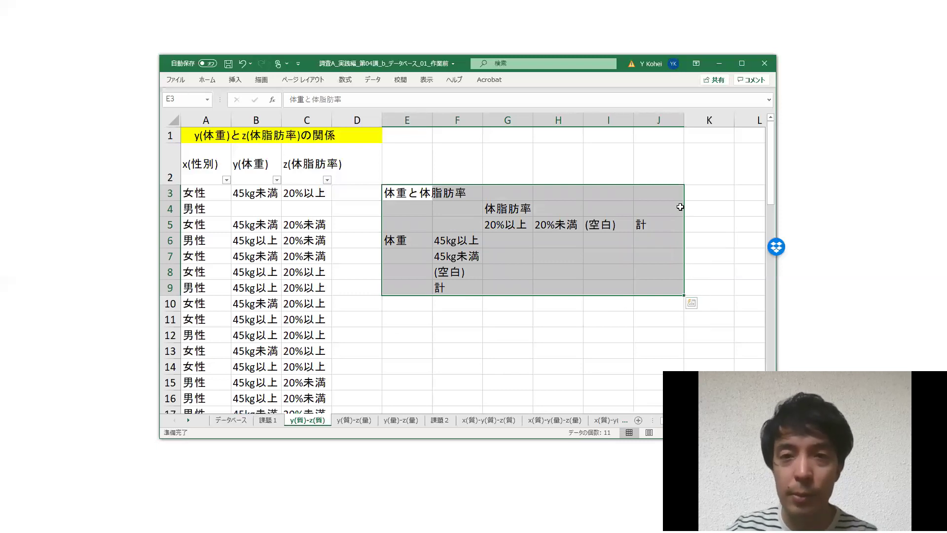
Step: Select the title row E3:J3 and maximize the Excel window
left_click_drag(672, 194, 409, 193)
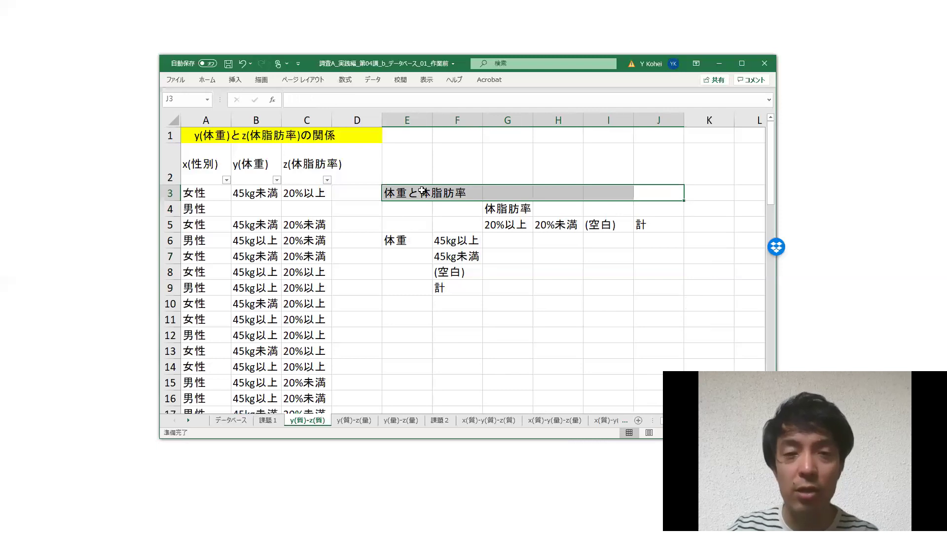
left_click(207, 79)
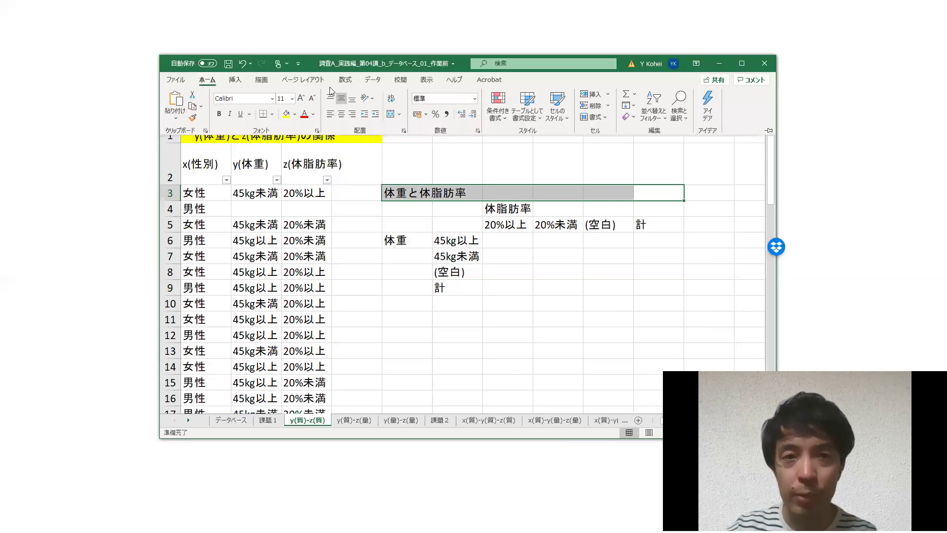
left_click(207, 82)
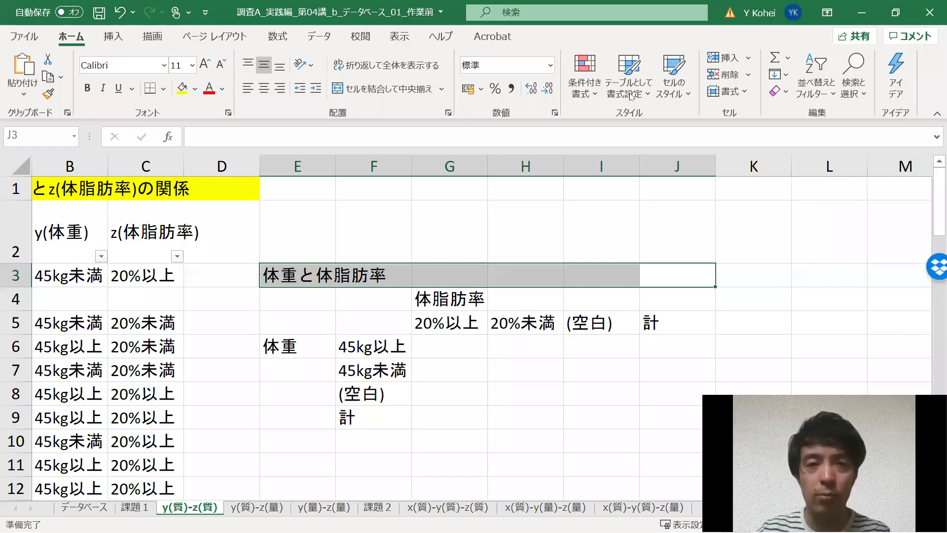
double_click(345, 63)
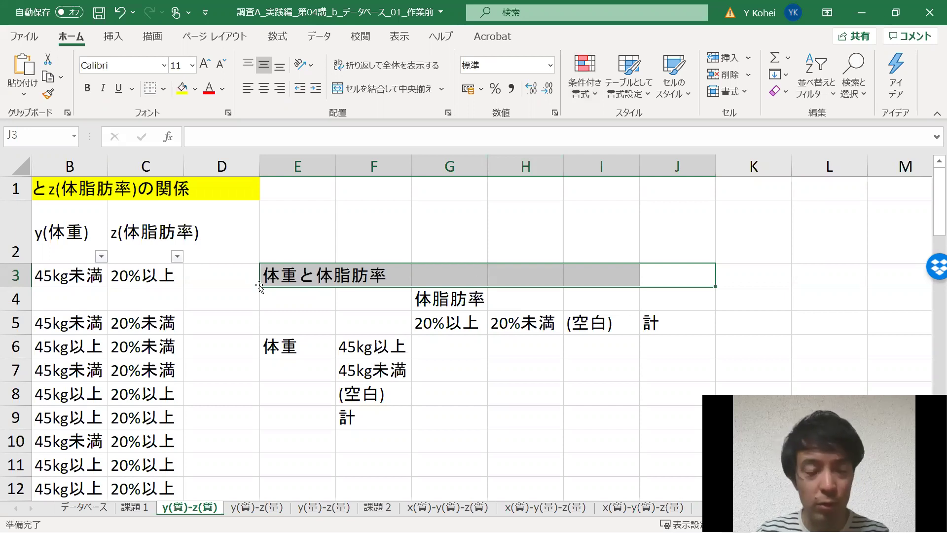
Step: Merge and center the title across E3:J3
left_click(295, 279)
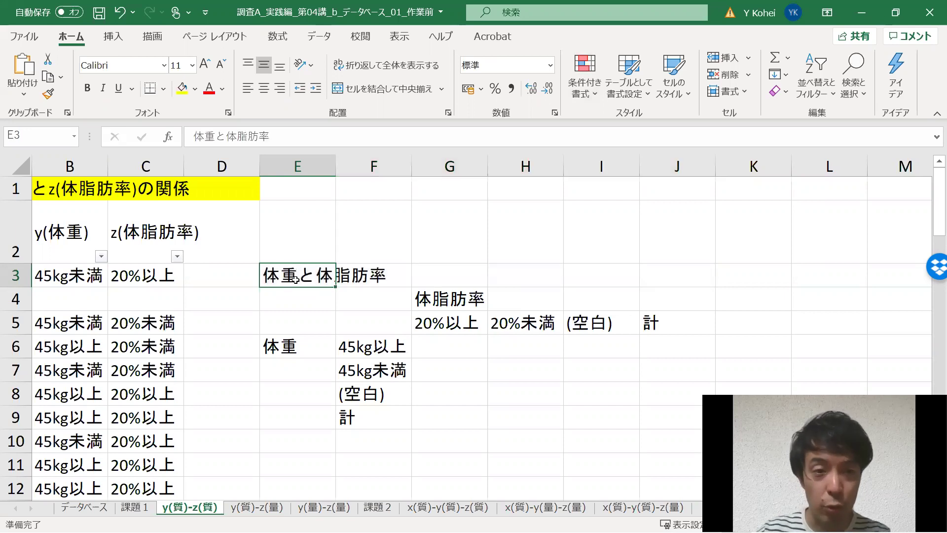
left_click_drag(295, 278, 668, 276)
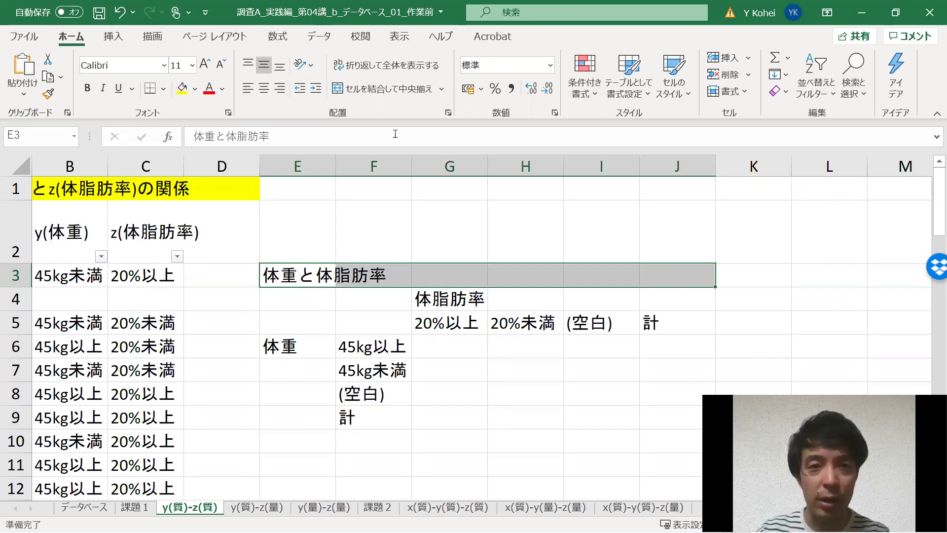
left_click(400, 93)
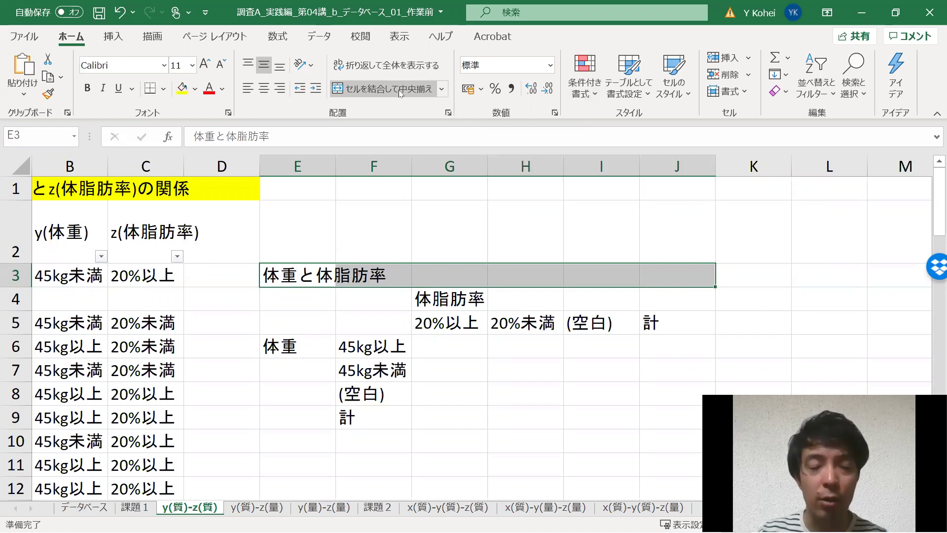
left_click(400, 93)
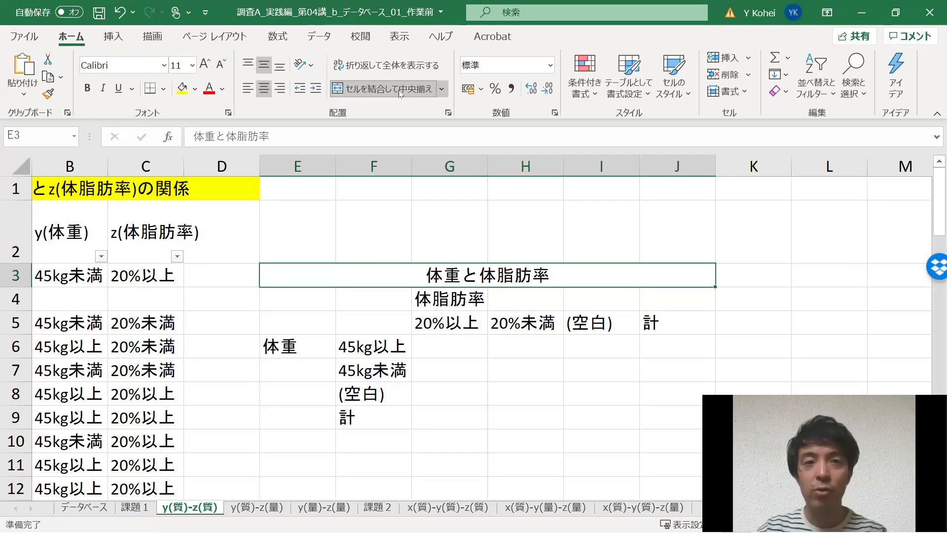
Step: Prefix the title with 表1.1 so it reads 表1.1 体重と体脂肪率
double_click(418, 272)
type("ひょう")
key("space")
type("2")
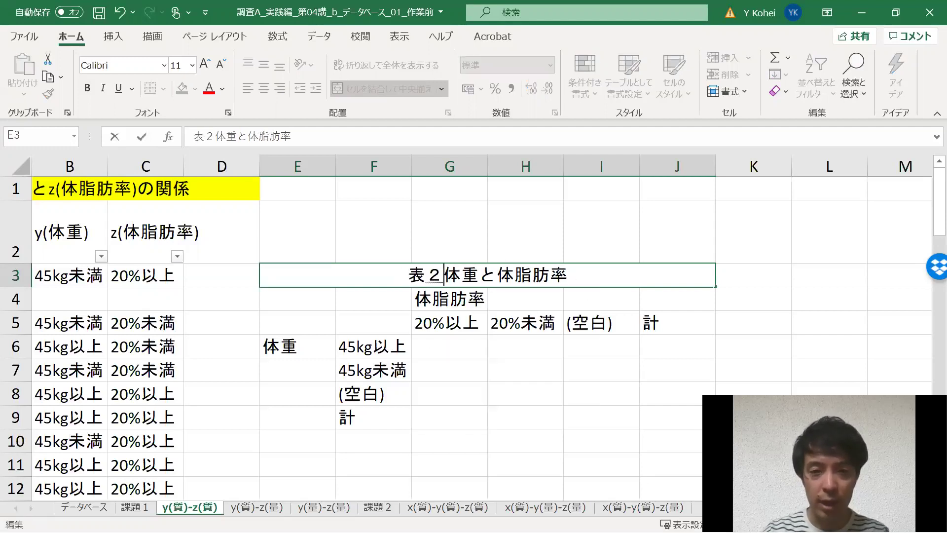
type(".1")
key("Escape")
type("1.1")
key("Tab")
key("Return")
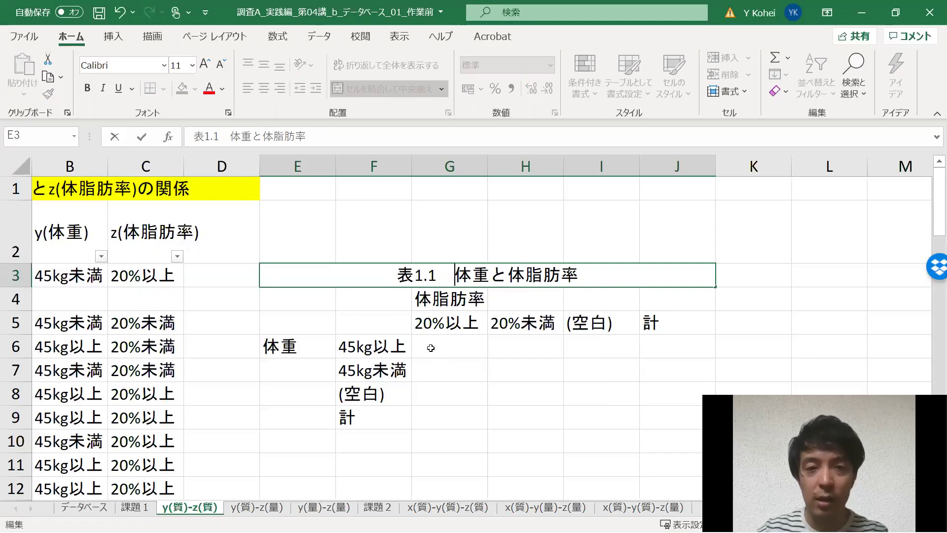
left_click(424, 326)
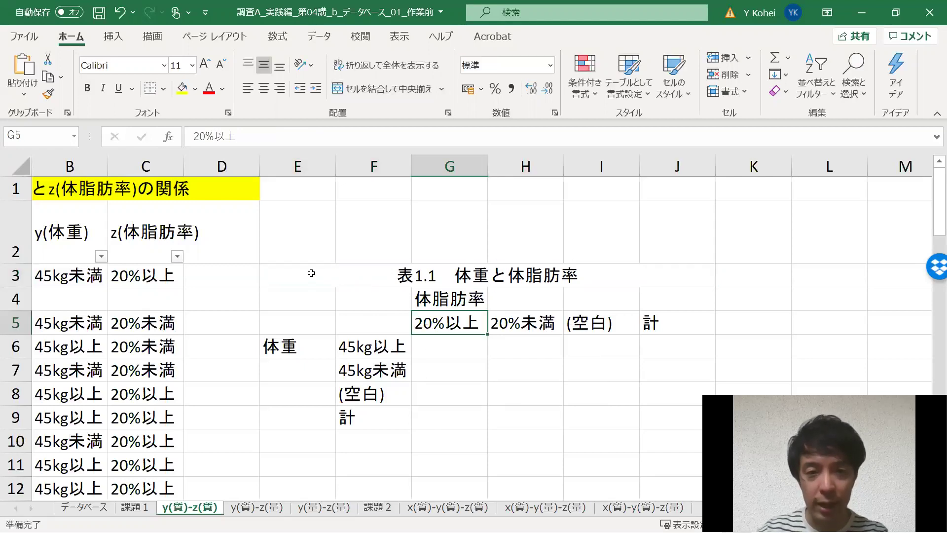
Step: Put an Outside Borders outline around the 表1.1 table range E3:J9
left_click_drag(312, 272, 641, 417)
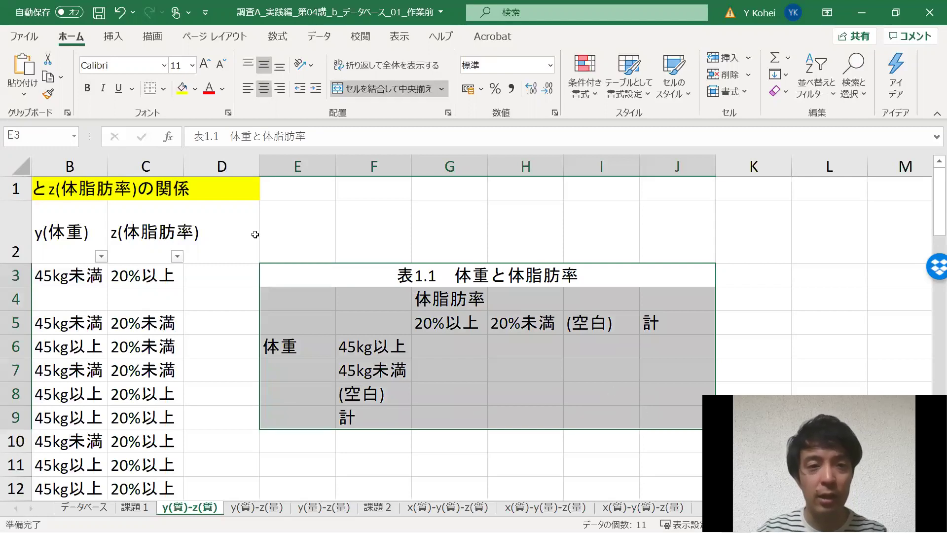
left_click_drag(285, 275, 643, 413)
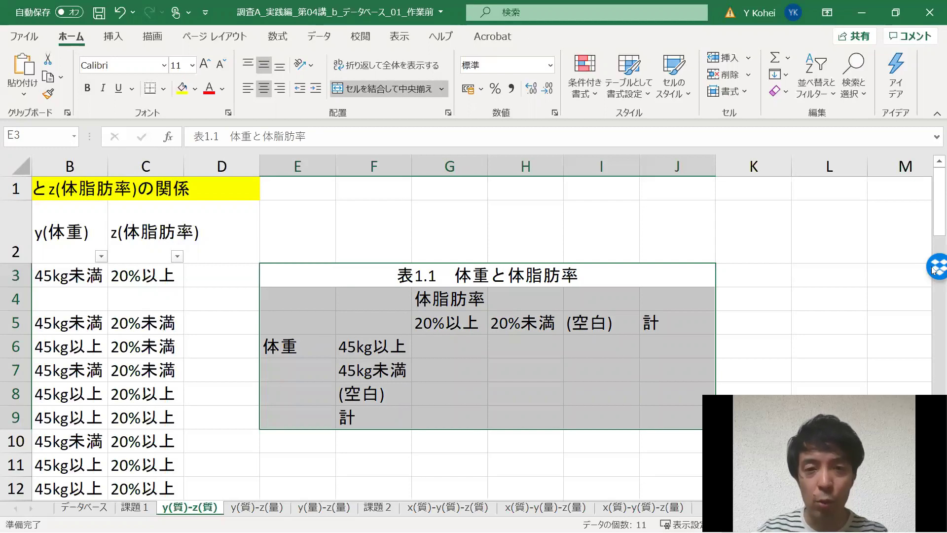
left_click(150, 91)
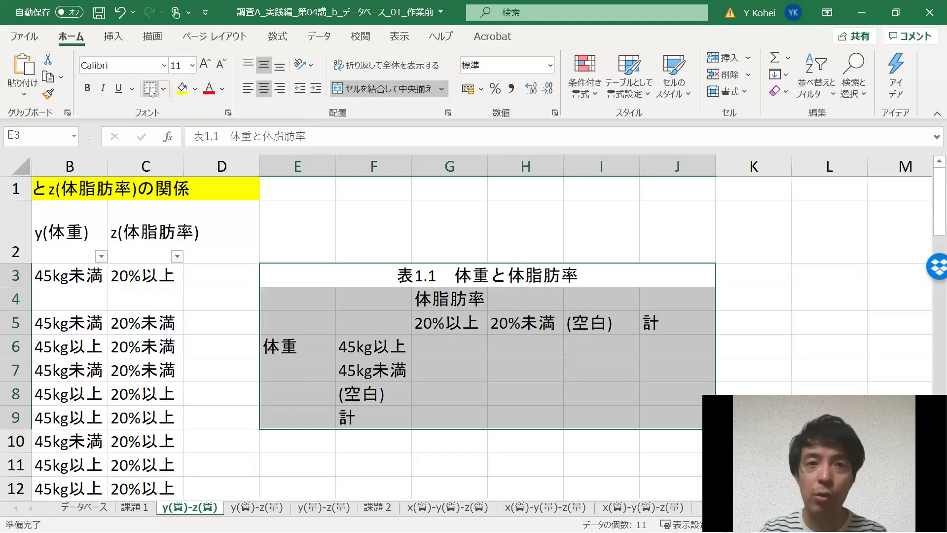
left_click(151, 91)
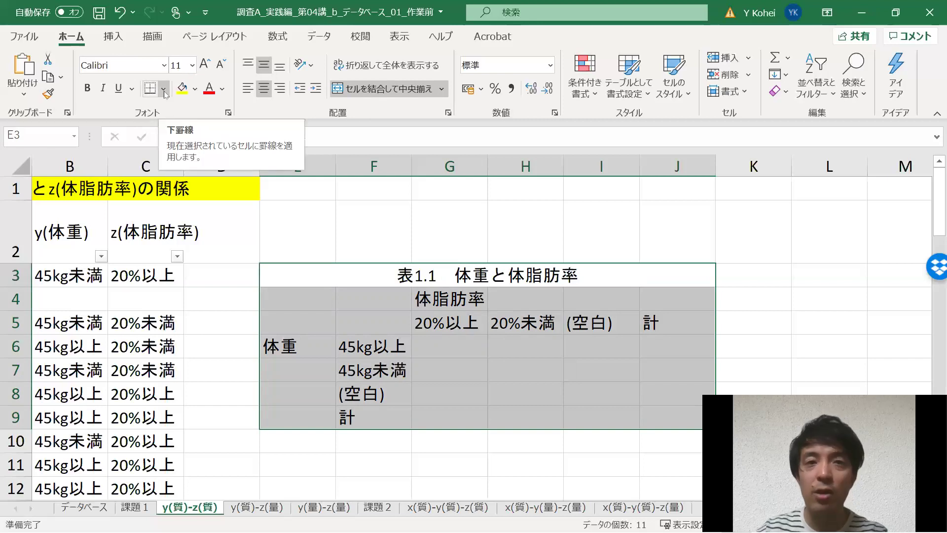
left_click(164, 90)
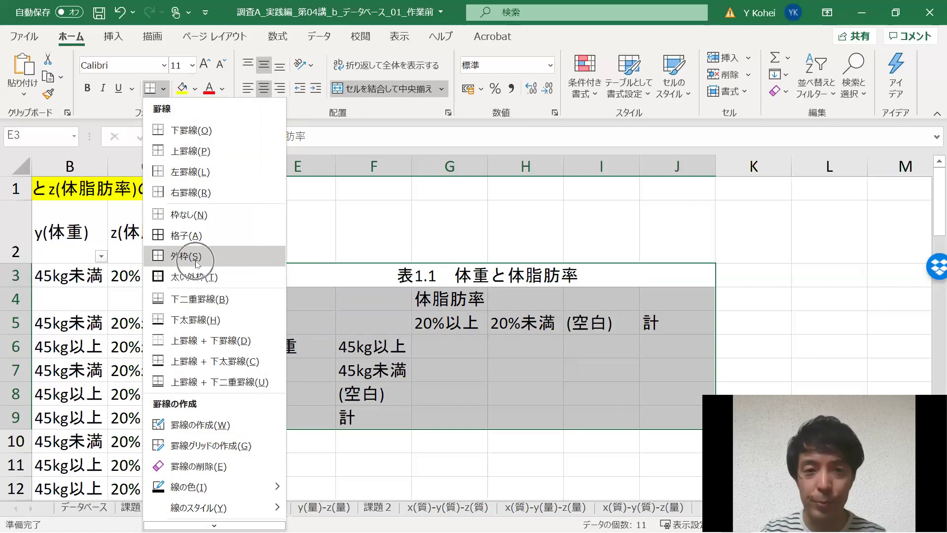
left_click(196, 261)
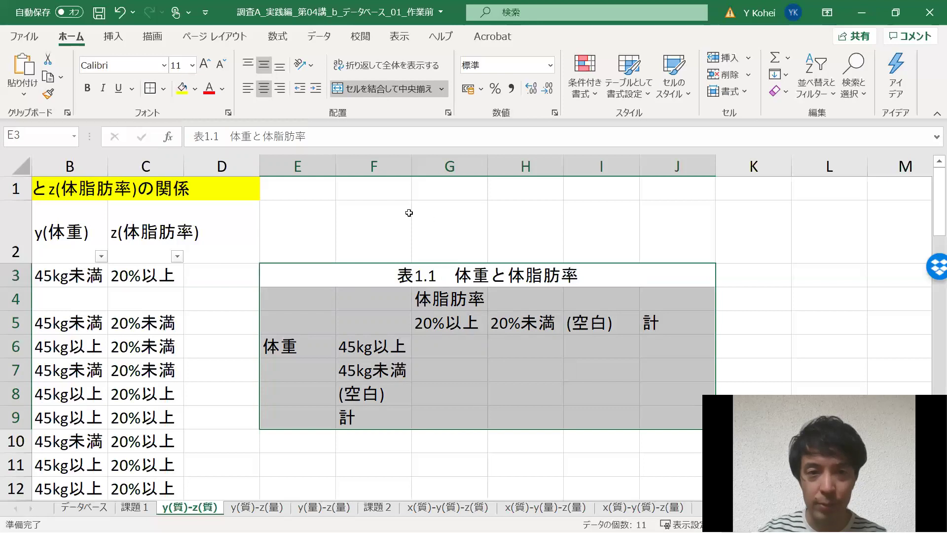
left_click(749, 215)
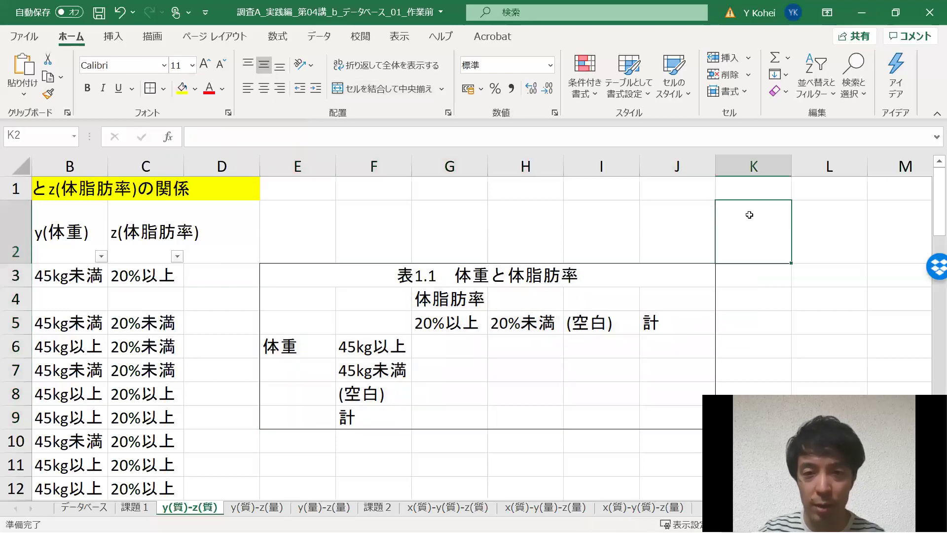
Step: Add bottom borders under the title cell E3 and the header row E5:J5
left_click_drag(275, 269, 676, 419)
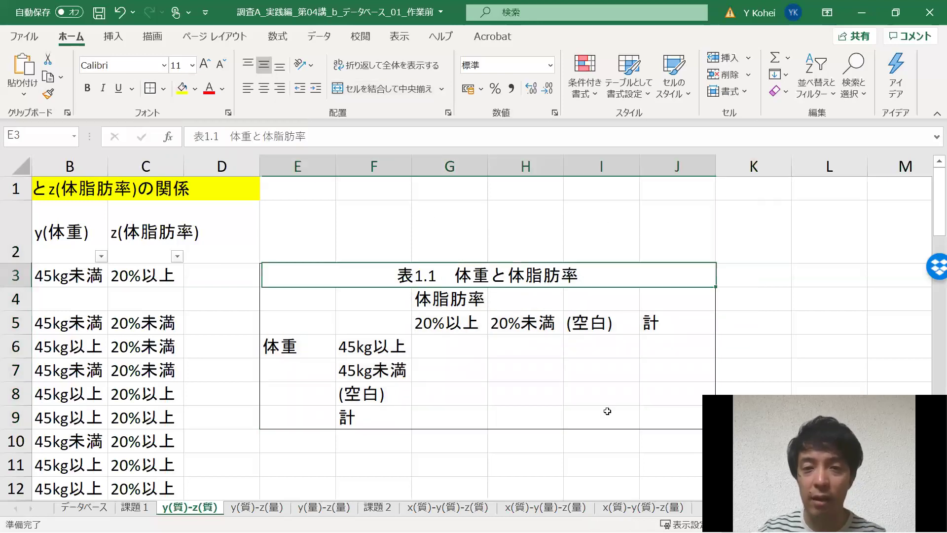
left_click_drag(760, 203, 746, 222)
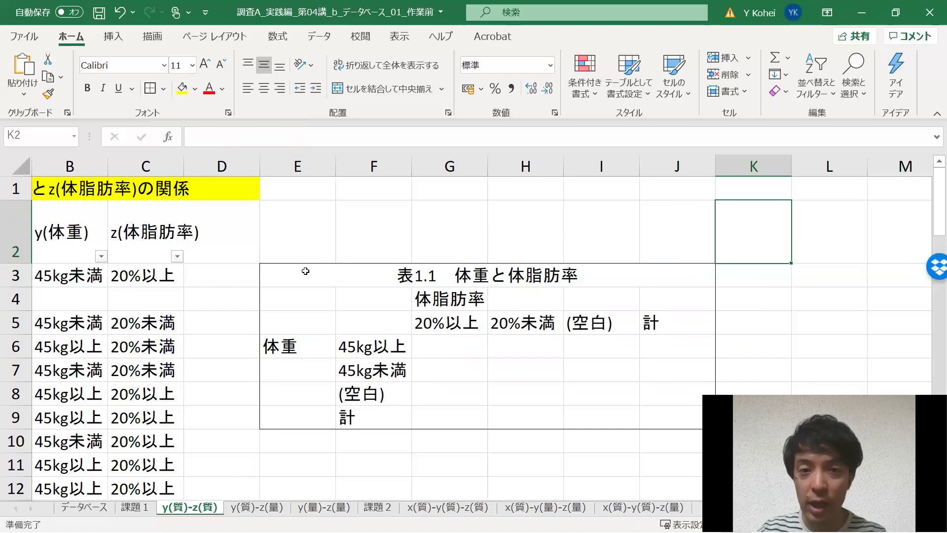
left_click(305, 271)
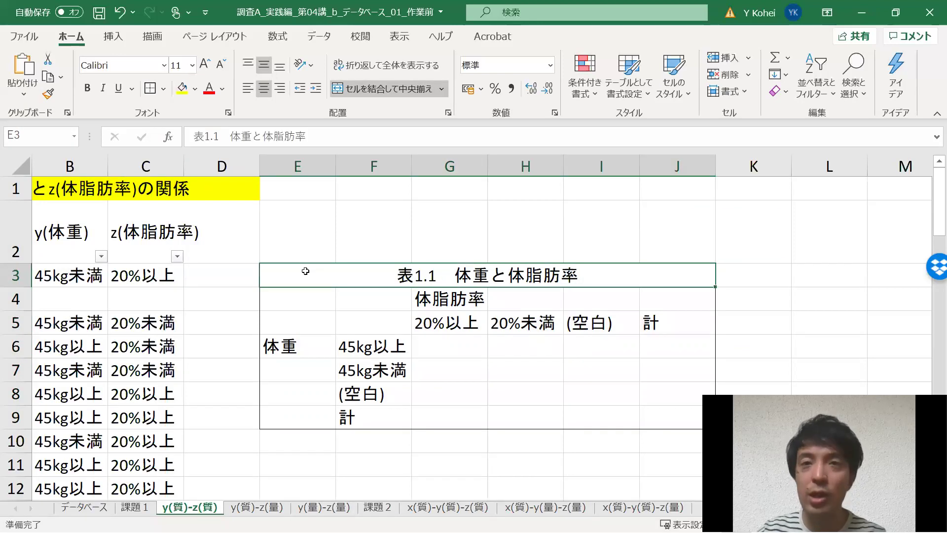
left_click_drag(301, 319, 674, 318)
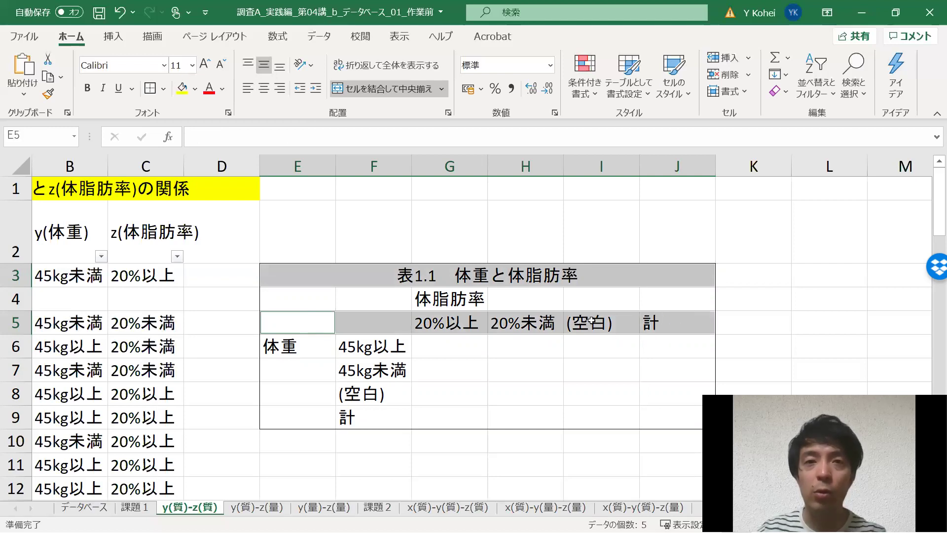
key("ctrl")
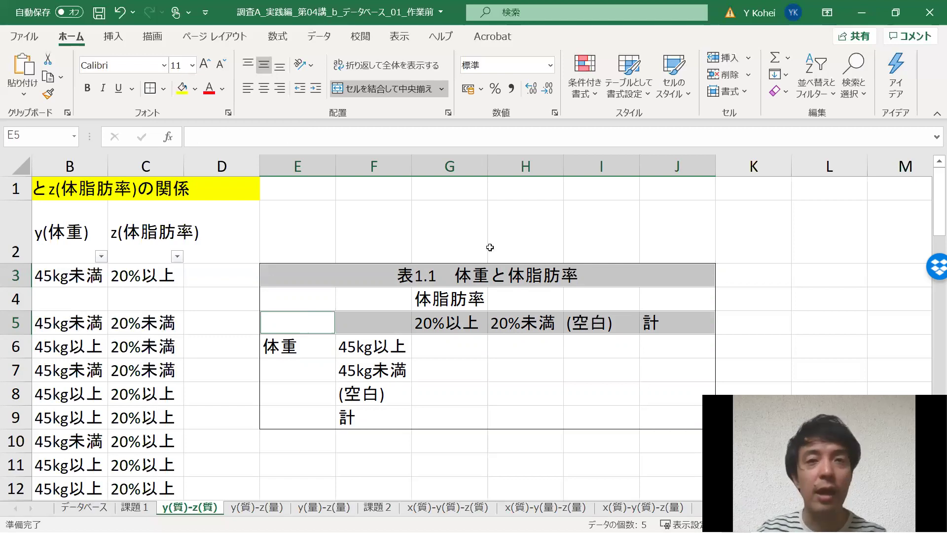
left_click(165, 90)
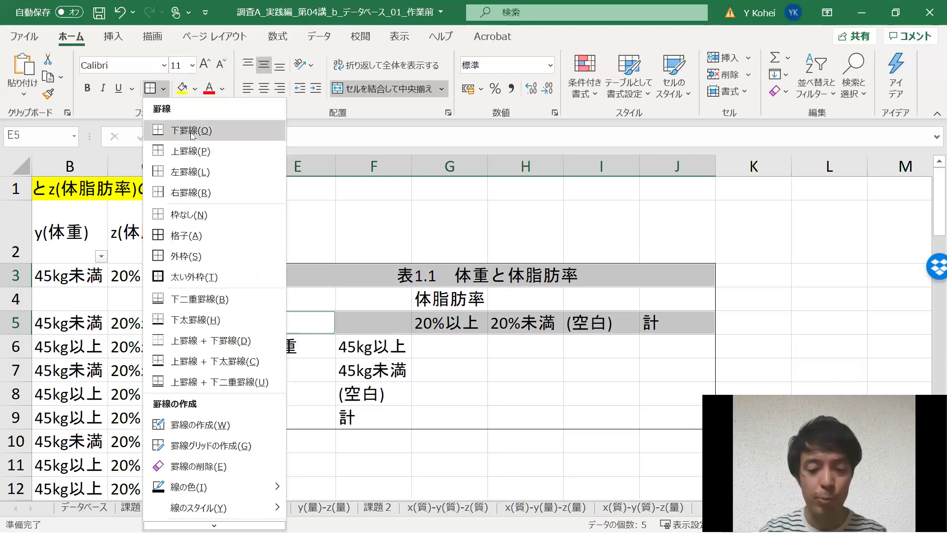
key("ctrl")
key("ctrl")
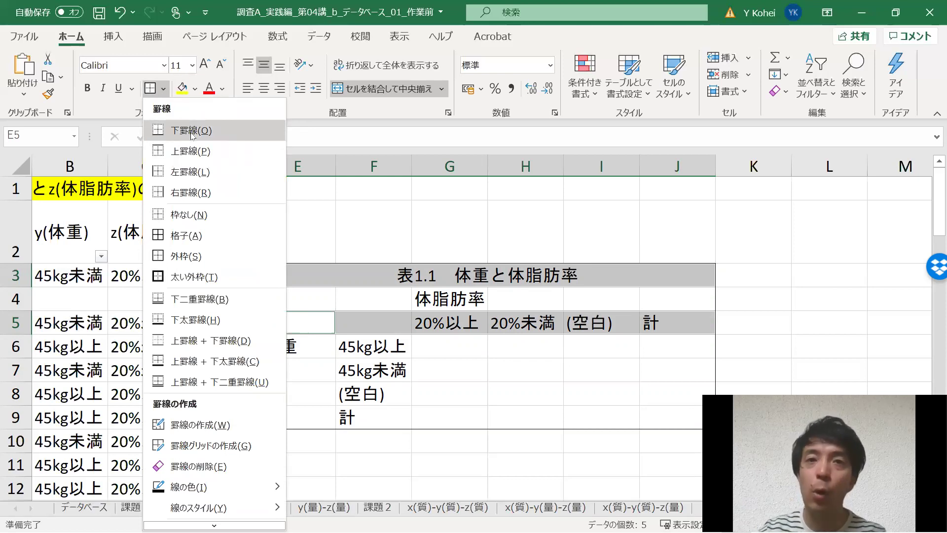
key("ctrl")
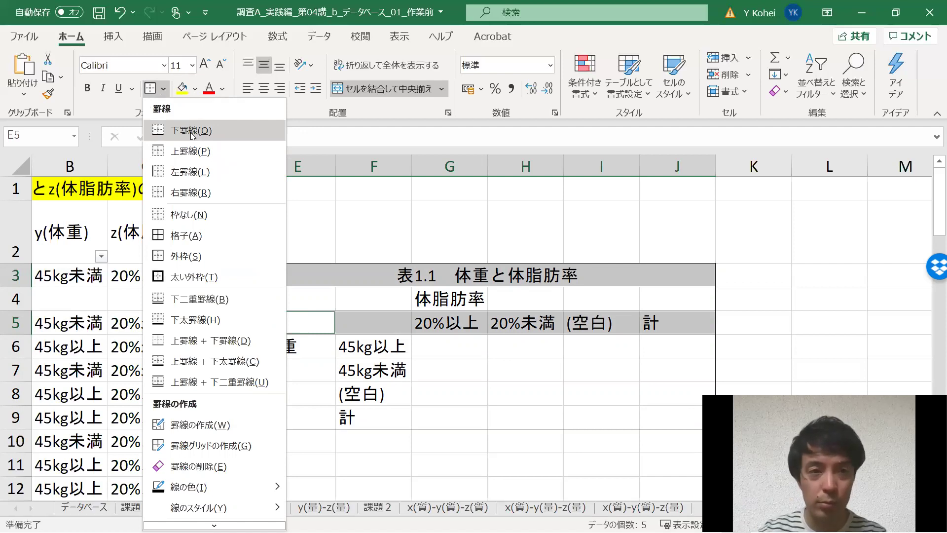
left_click(192, 131)
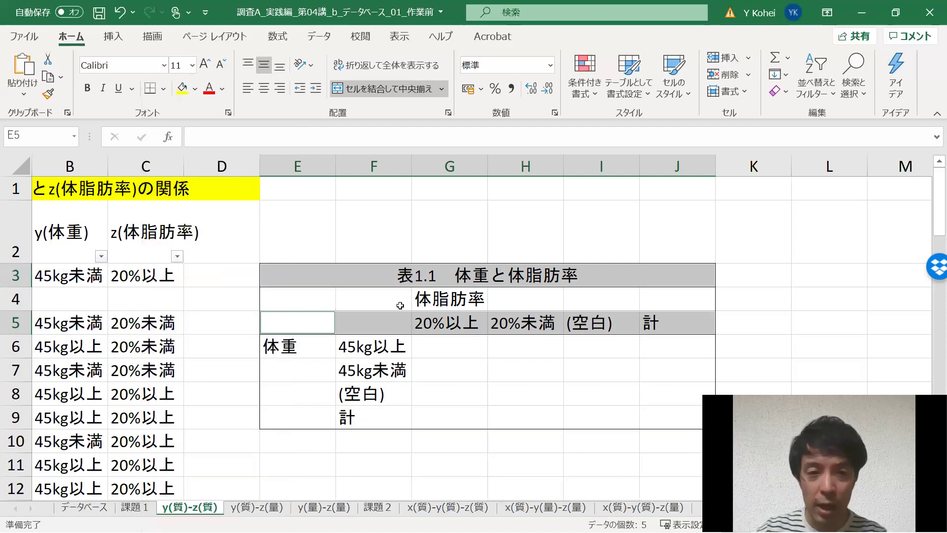
Step: Draw a right border down the weight-label column F4:F9
left_click(383, 306)
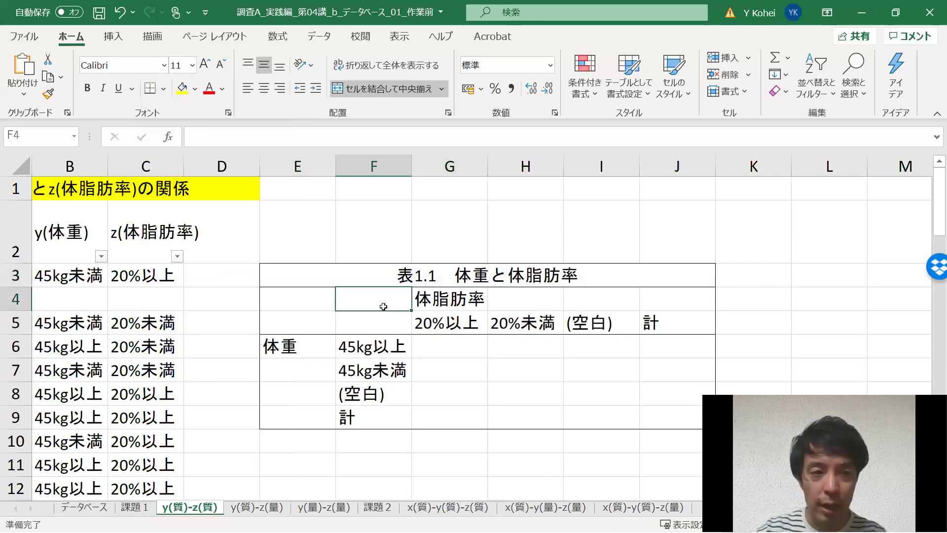
left_click_drag(383, 307, 382, 419)
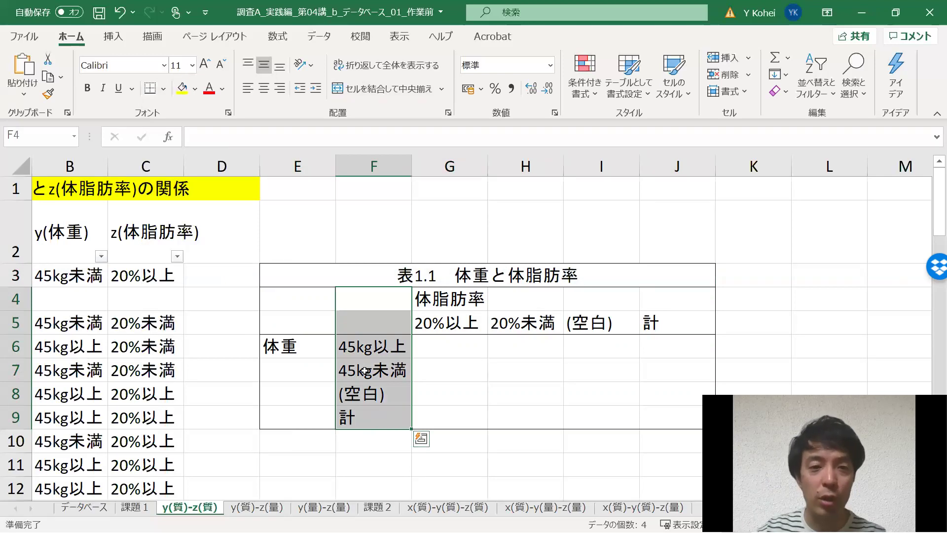
key("Escape")
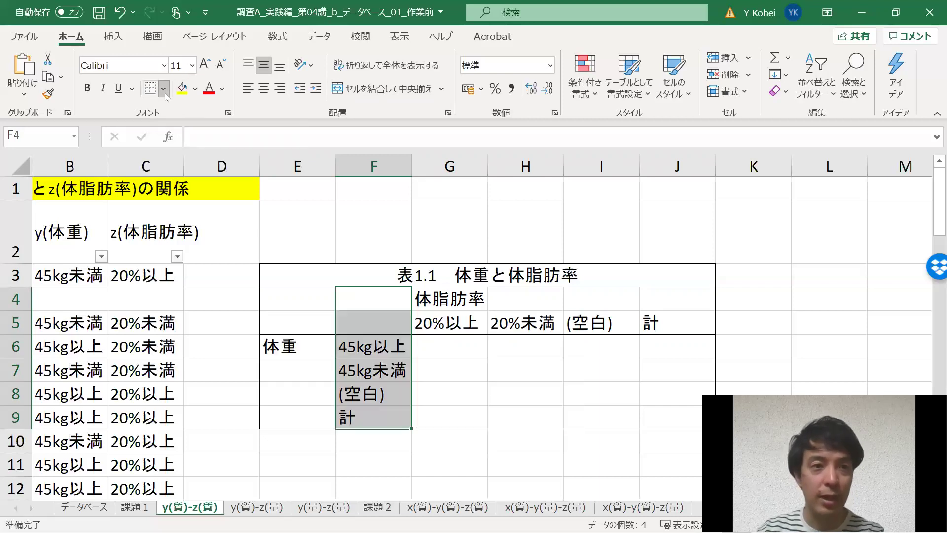
left_click(163, 89)
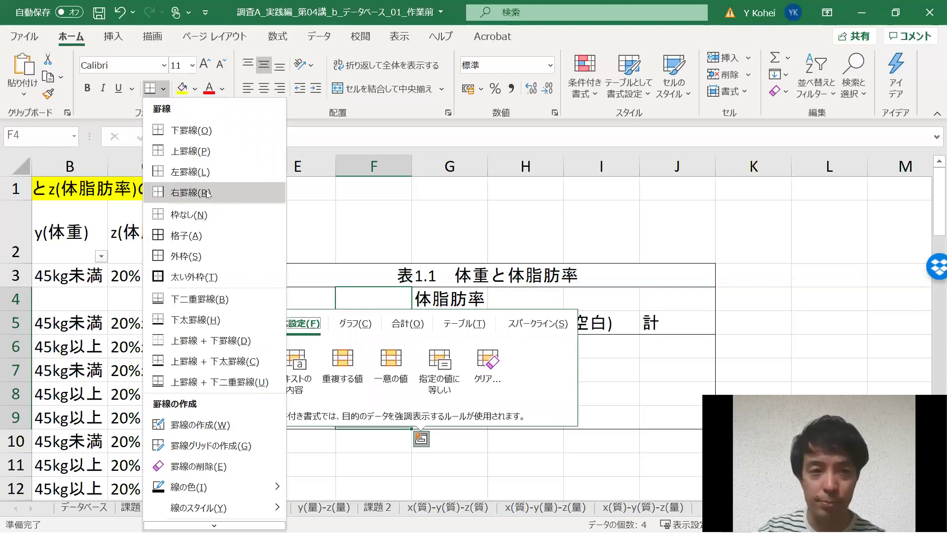
left_click(207, 192)
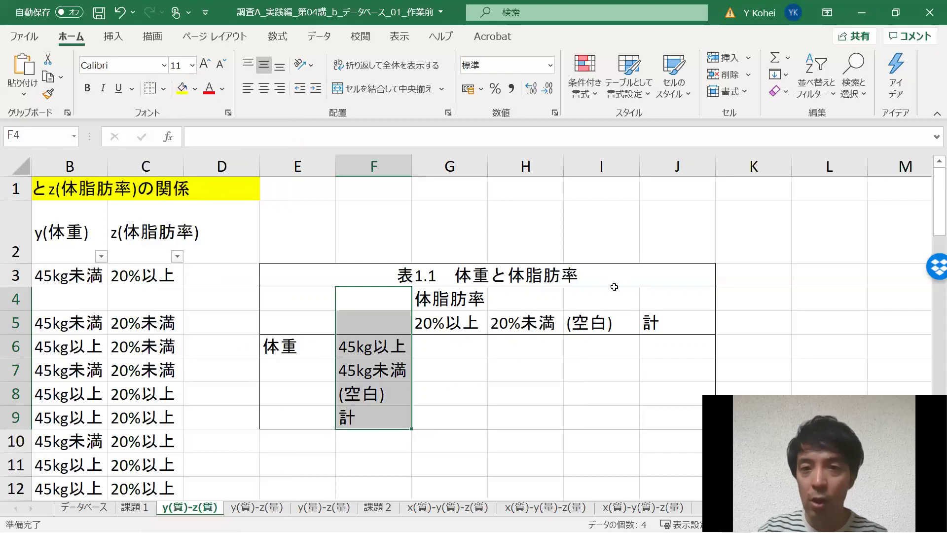
left_click(761, 230)
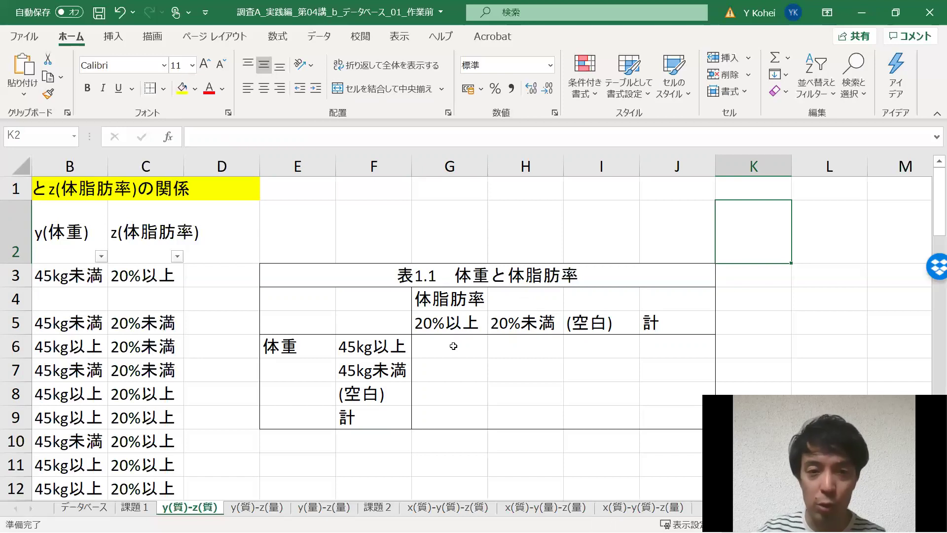
Step: Undo the yellow fill that was applied to count cells G6:I8, leaving them unfilled
left_click_drag(454, 346, 589, 391)
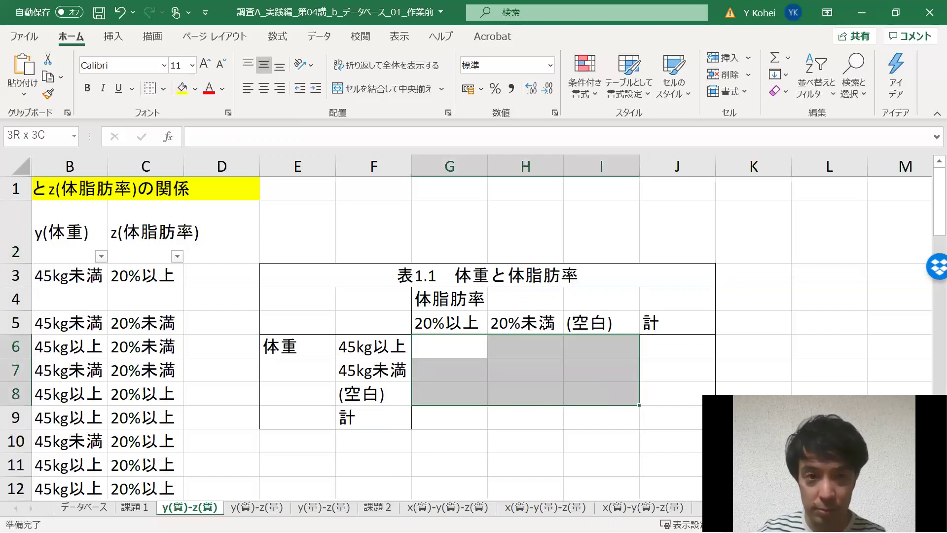
left_click(183, 89)
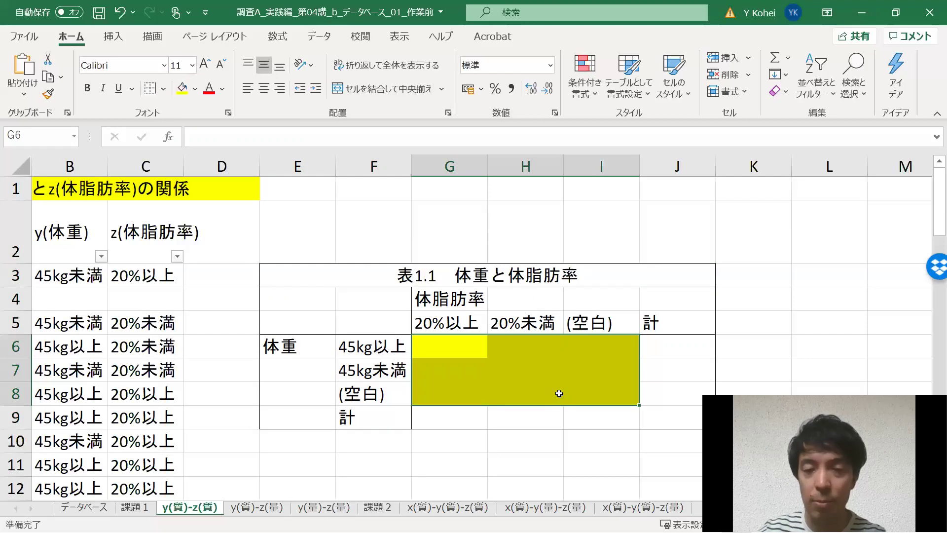
left_click(548, 393)
left_click_drag(459, 350, 598, 387)
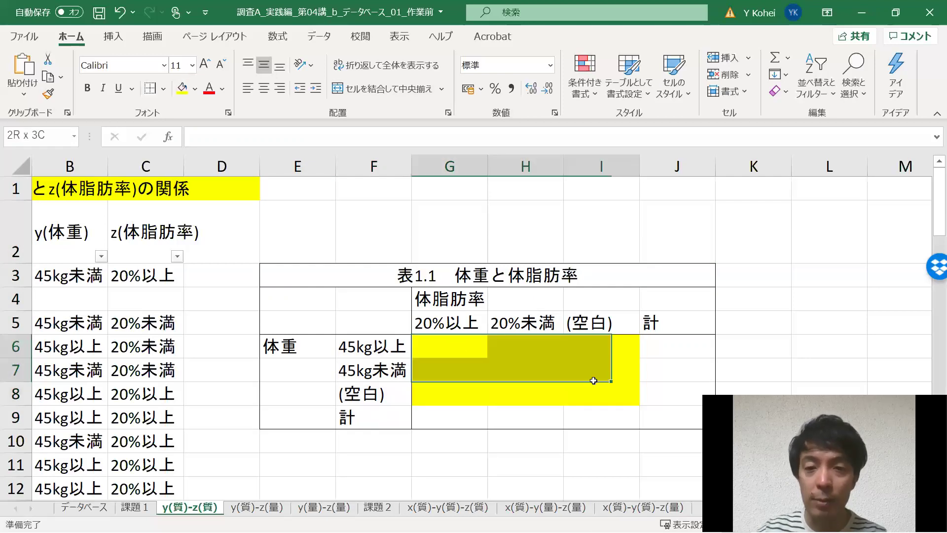
left_click(480, 372)
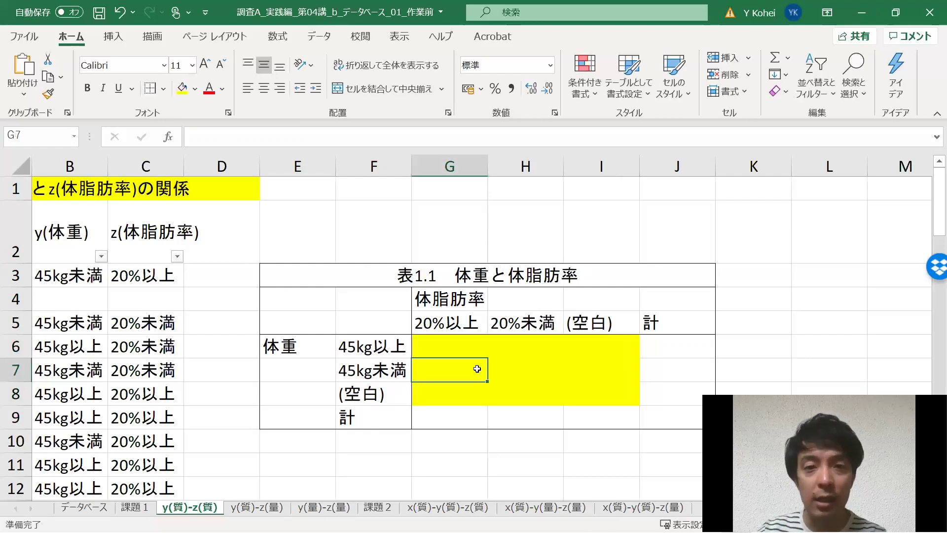
left_click(461, 349)
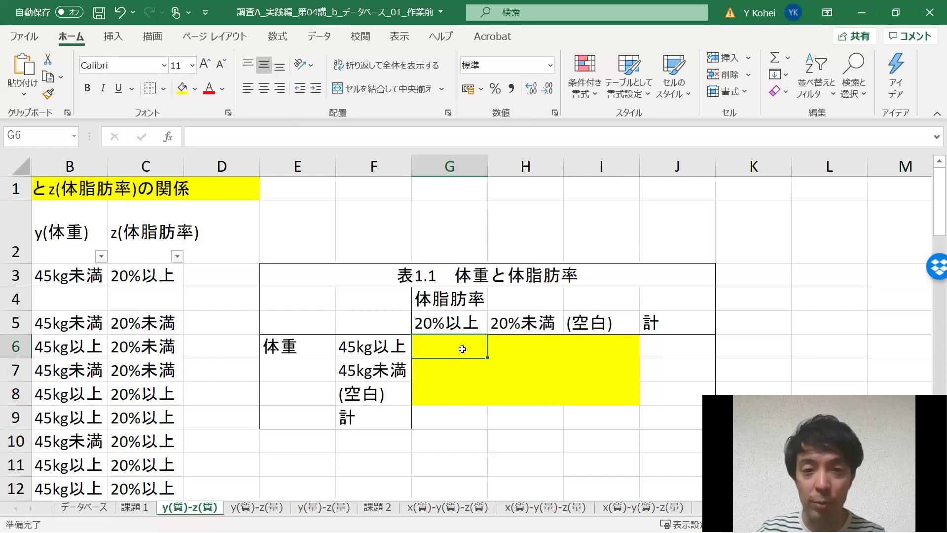
key("ctrl+z")
left_click(461, 350)
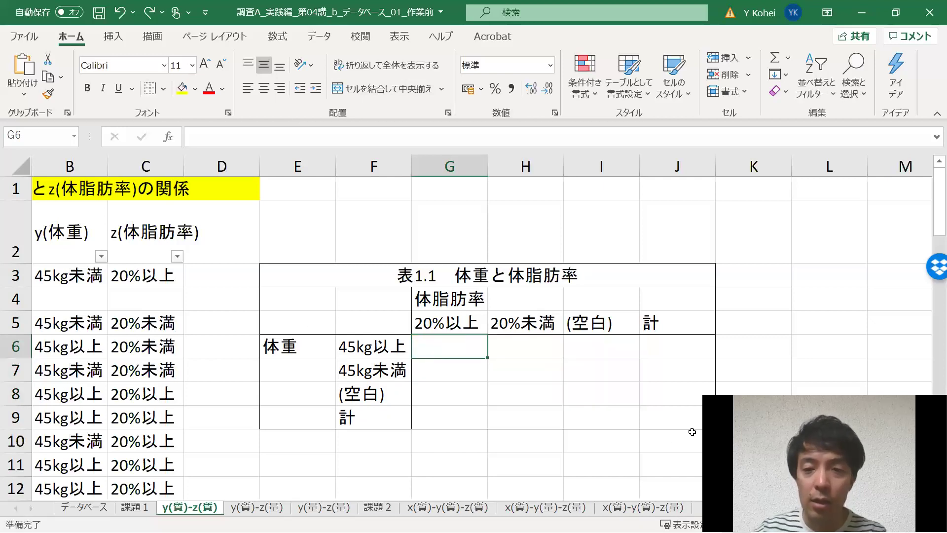
left_click(156, 294)
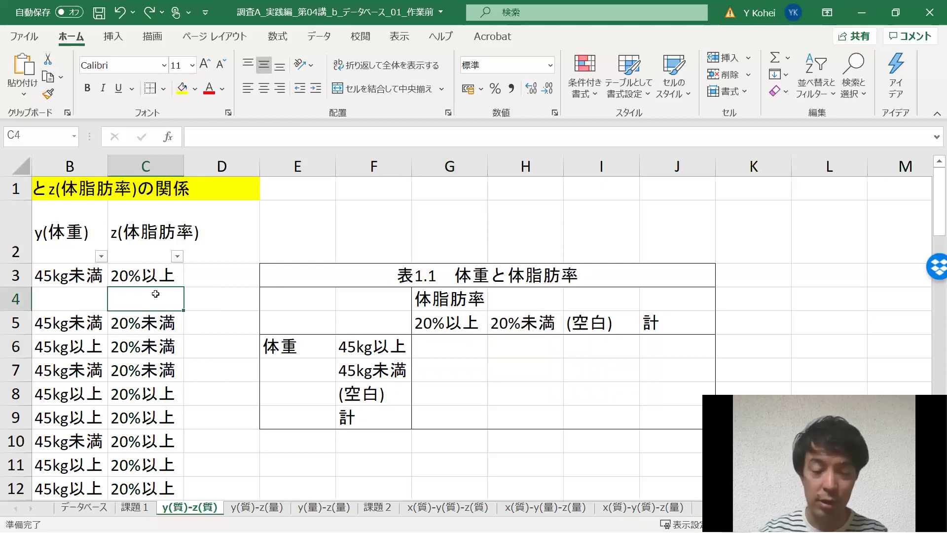
key("Left")
key("Left")
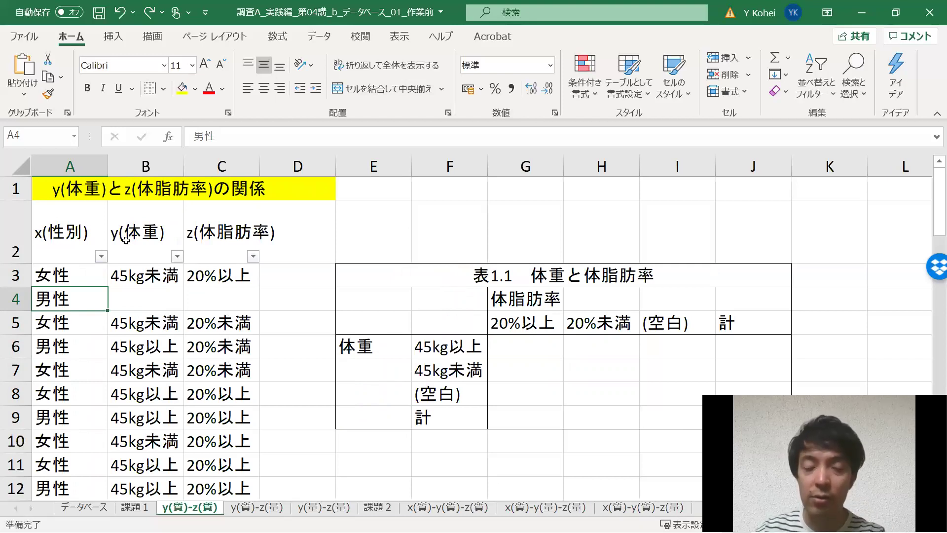
mouse_move(92, 274)
left_mouse_down()
mouse_move(78, 327)
mouse_move(76, 269)
left_mouse_up()
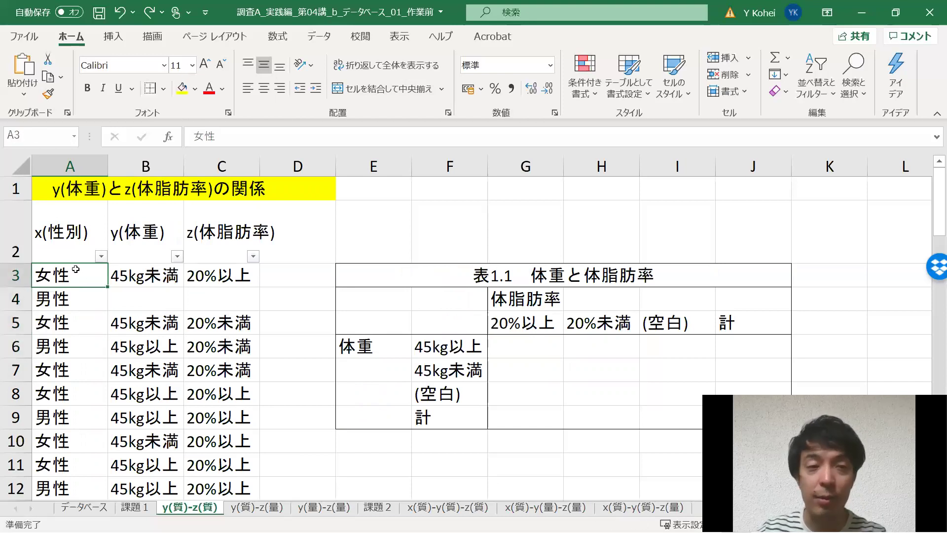
left_click(76, 233)
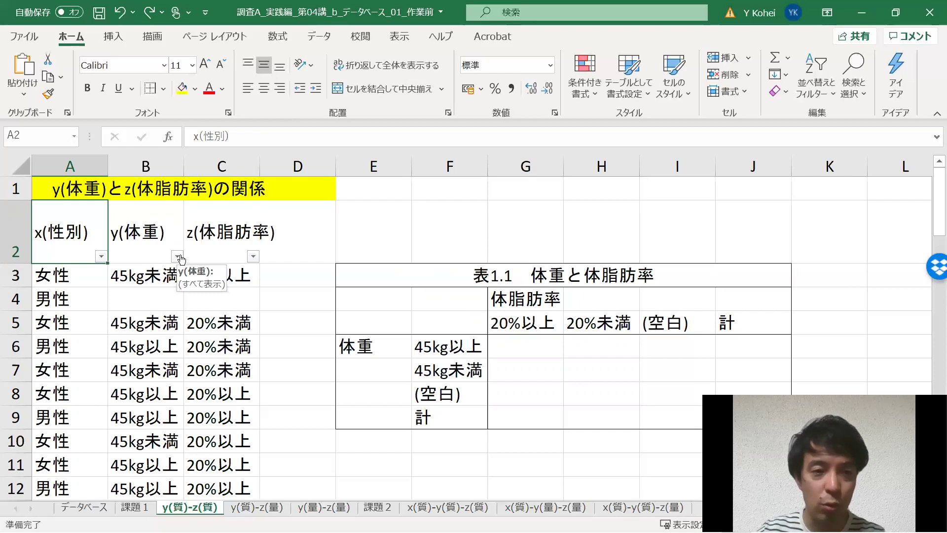
Step: Filter y(体重) to 45kg以上 only, showing 32 of 59 records
left_click(178, 257)
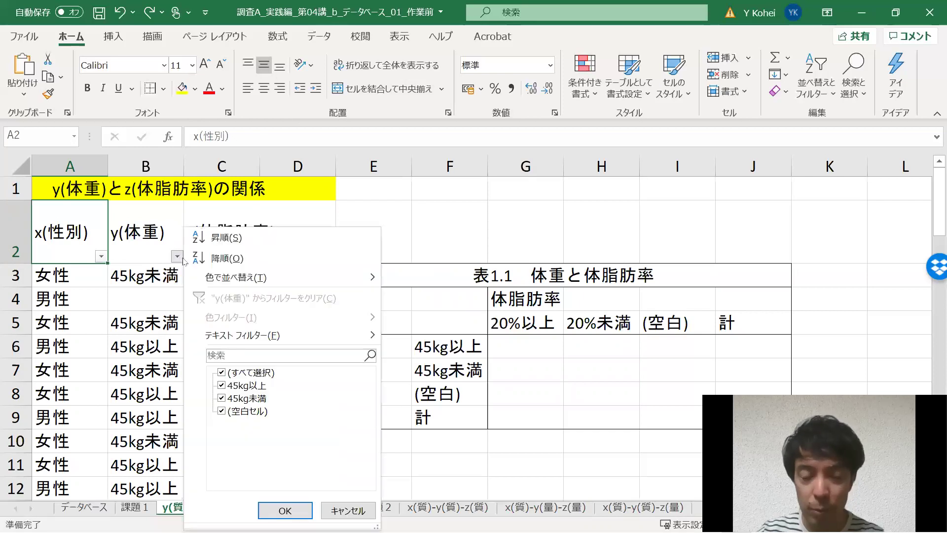
left_click(222, 373)
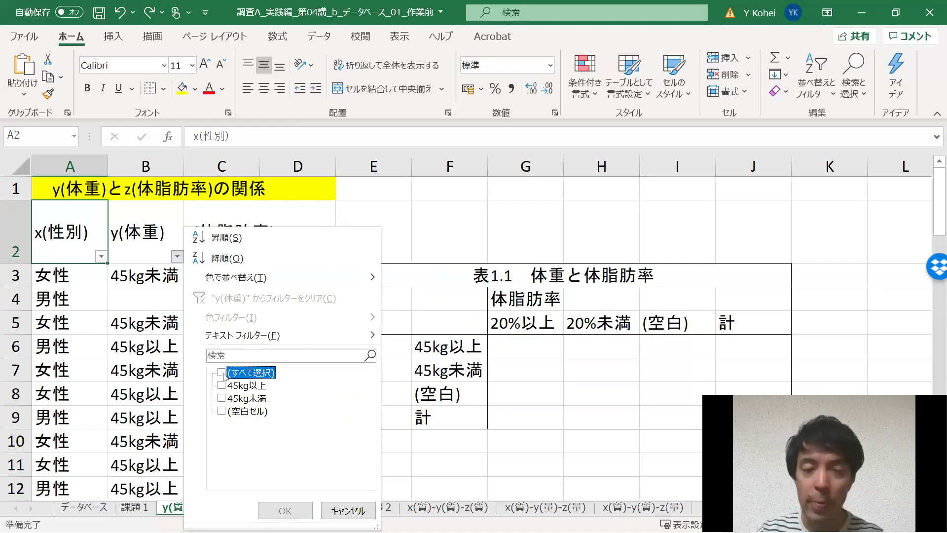
left_click(222, 385)
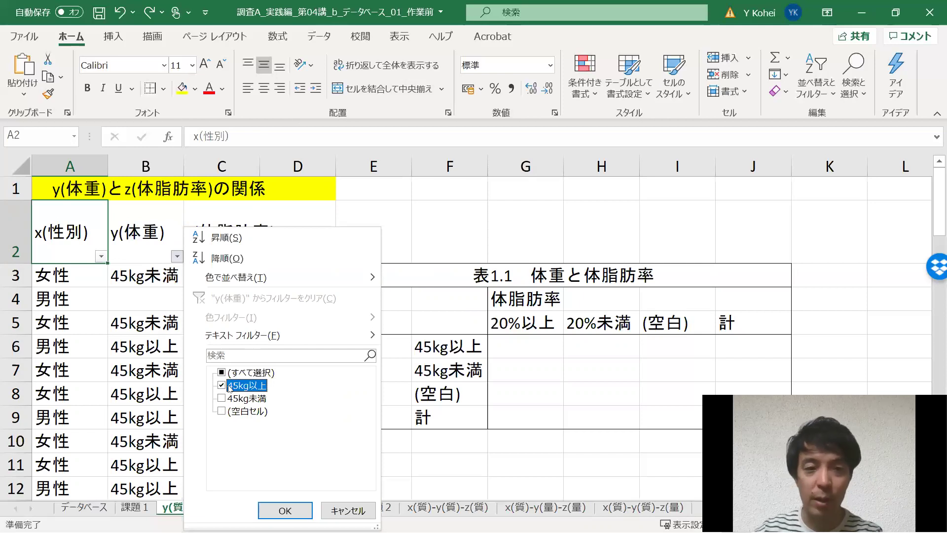
left_click(234, 389)
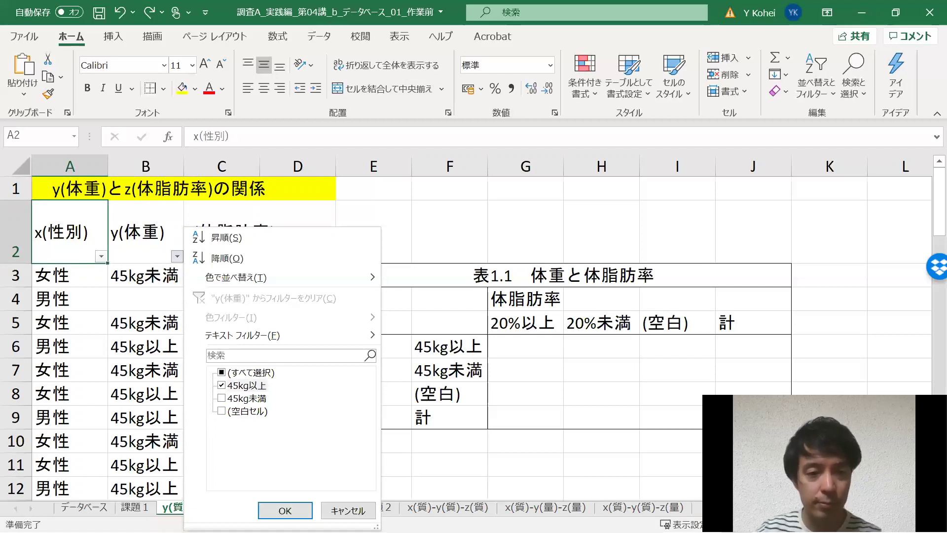
left_click(286, 510)
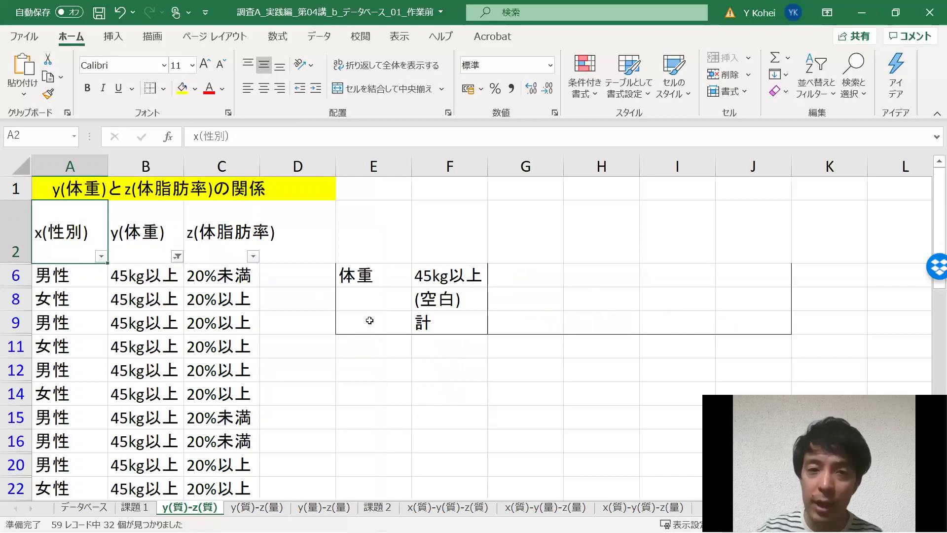
left_click_drag(369, 320, 755, 230)
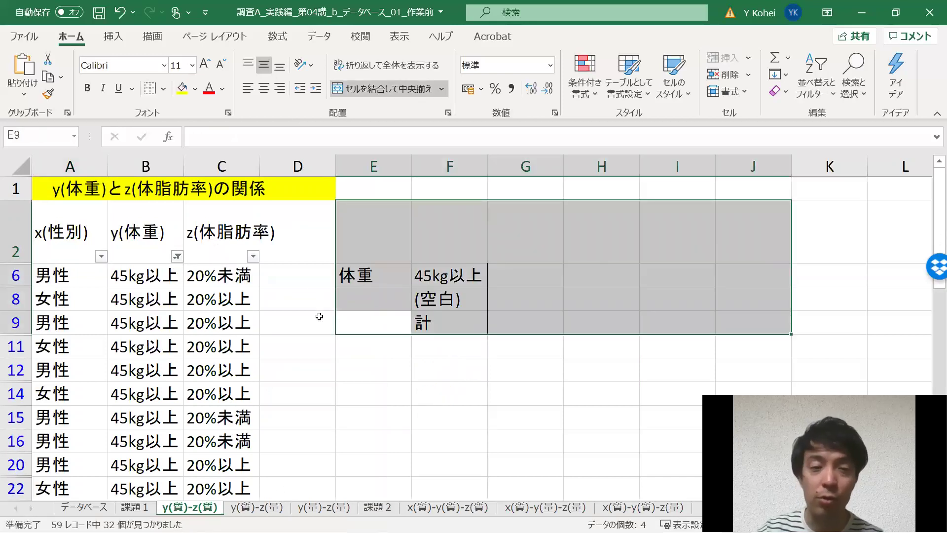
left_click(286, 317)
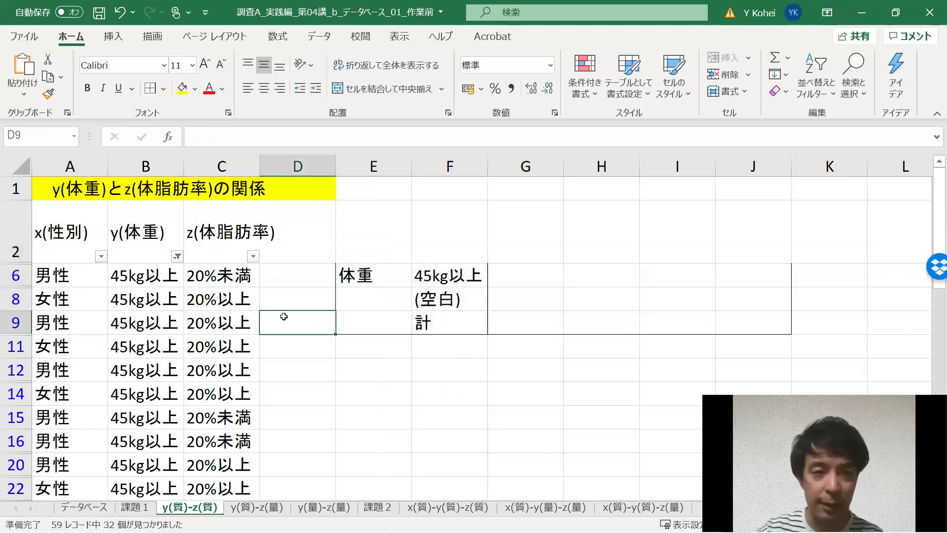
left_click(146, 256)
left_click(161, 276)
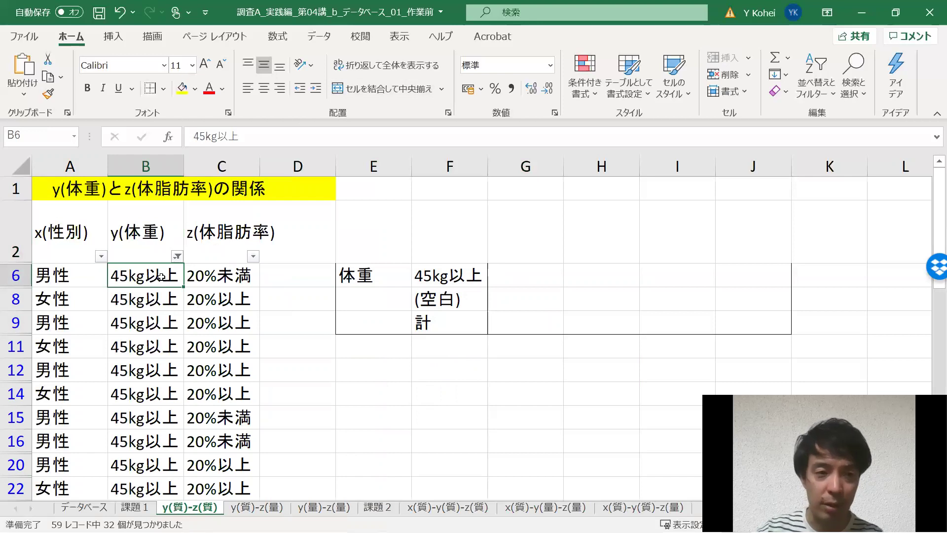
key("shift+Down")
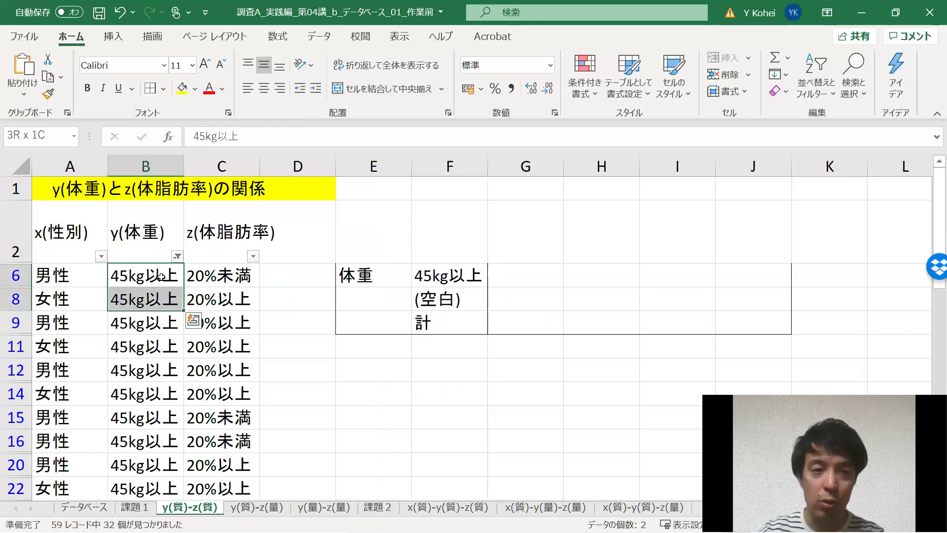
key("shift+Down")
key("shift+Down")
key("shift+Down")
key("shift+Down")
key("shift+Down")
key("shift+Down")
key("shift+Down")
key("shift+Down")
key("shift+Down")
key("shift+Down")
key("shift+Down")
key("shift+Down")
key("shift+Down")
key("shift+Down")
key("shift+Down")
key("shift+Down")
key("shift+Down")
key("shift+Down")
key("shift+Down")
key("shift+Down")
key("shift+Down")
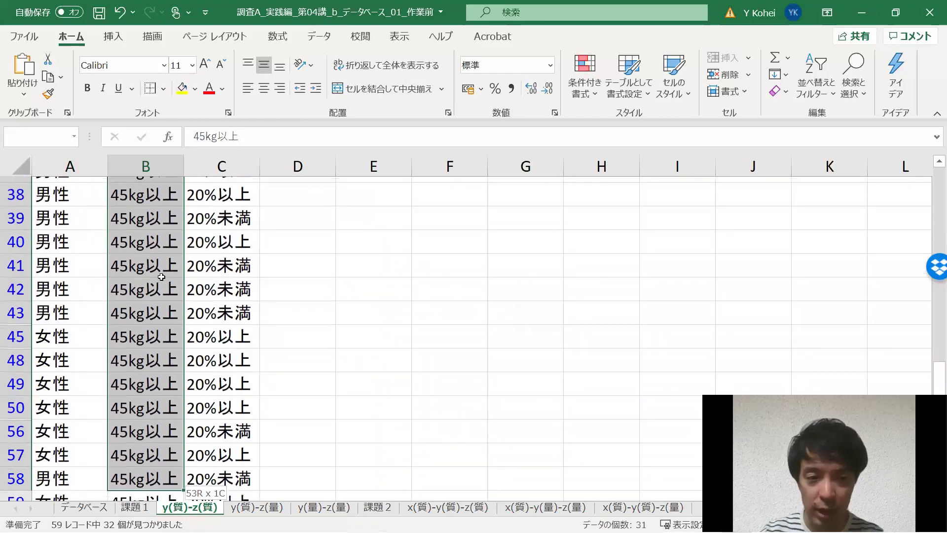
key("shift+Down")
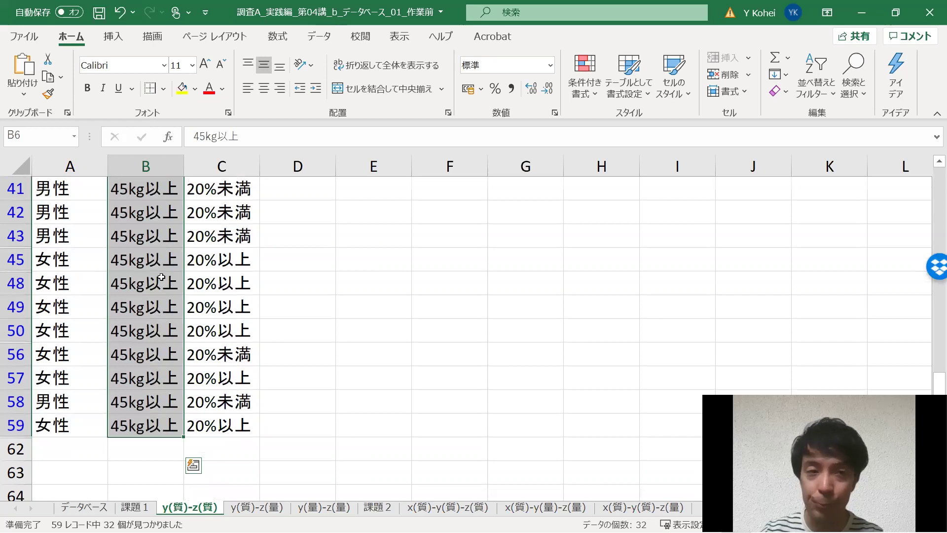
key("ctrl+Up")
key("Right")
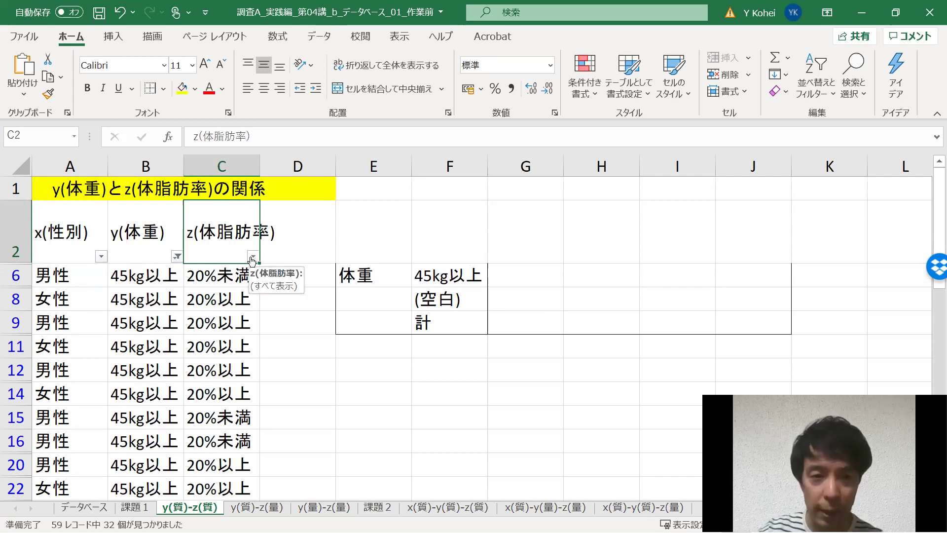
Step: Add a z(体脂肪率) filter keeping only 20%以上, leaving 17 of 59 records
left_click(252, 257)
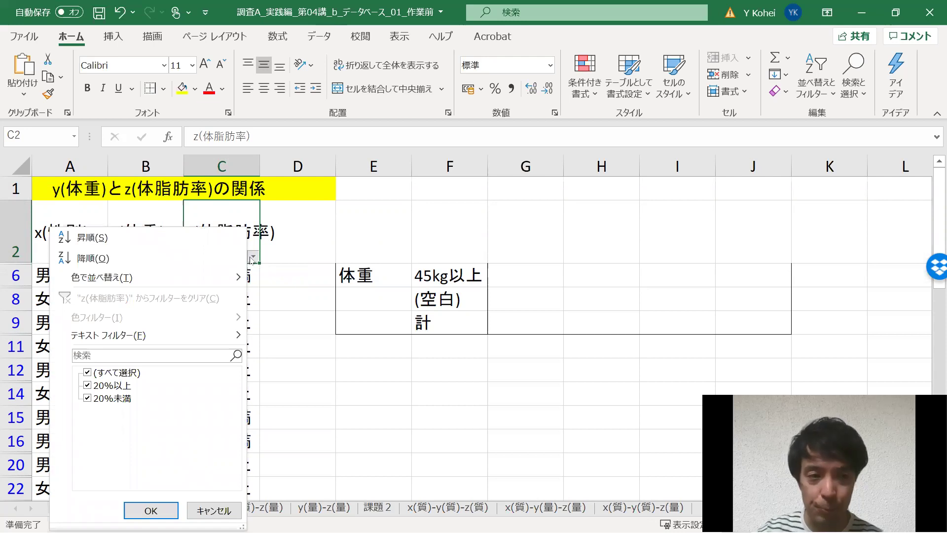
left_click(88, 373)
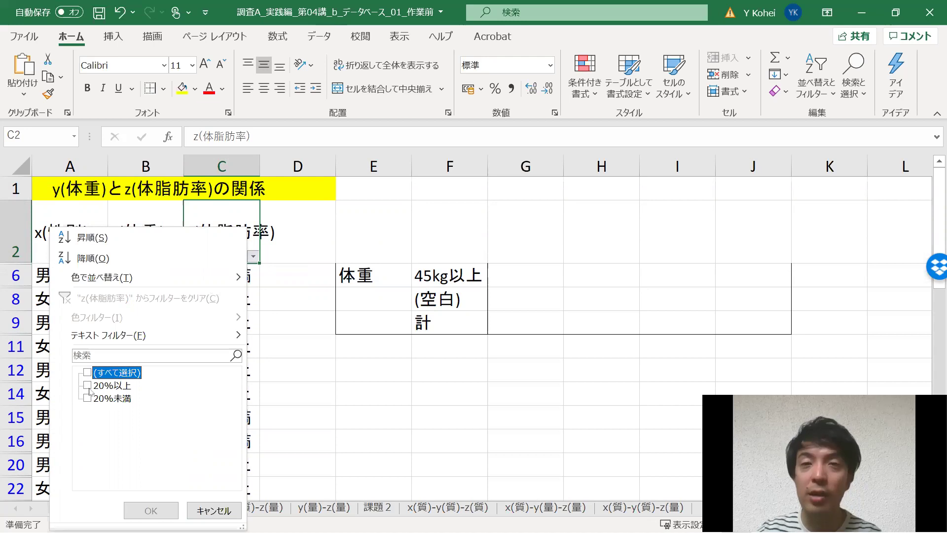
left_click(87, 386)
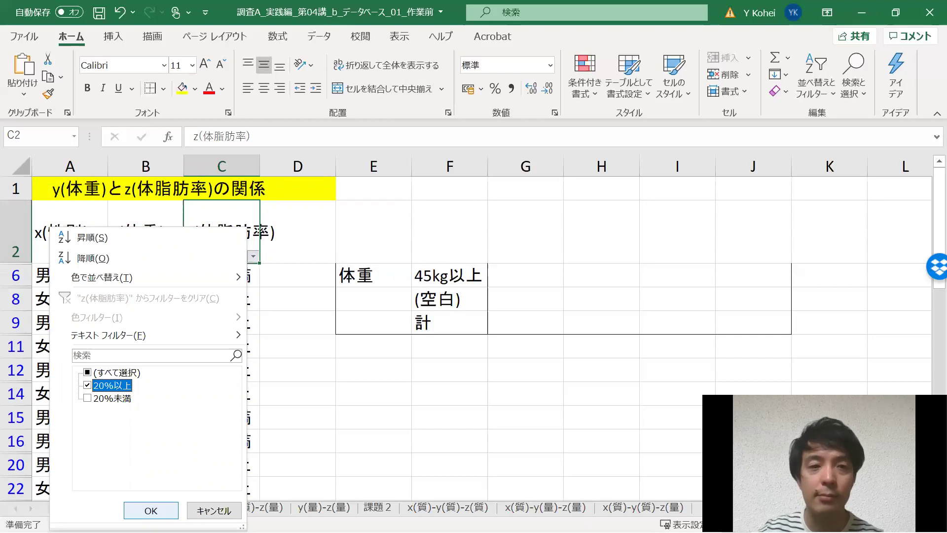
left_click(151, 510)
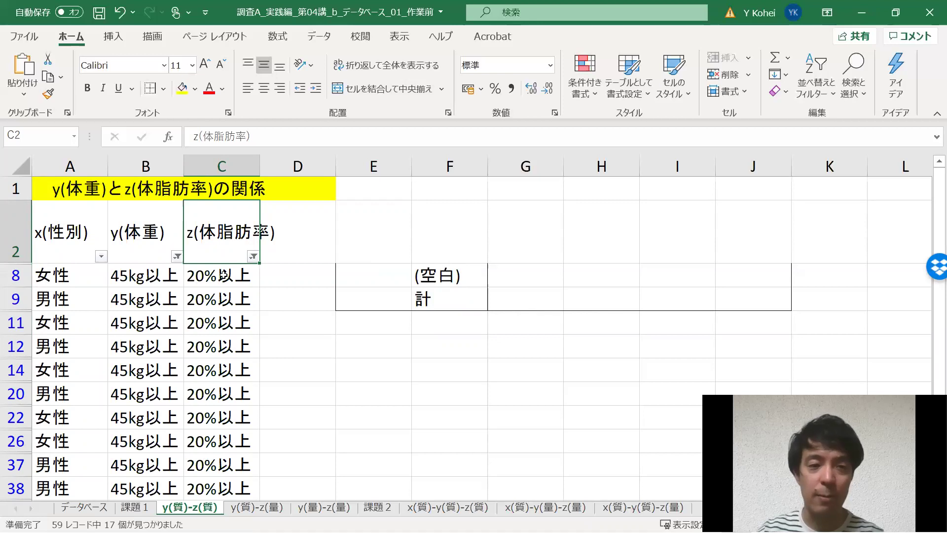
mouse_move(224, 274)
left_mouse_down()
mouse_move(237, 491)
mouse_move(216, 441)
mouse_move(224, 440)
left_mouse_up()
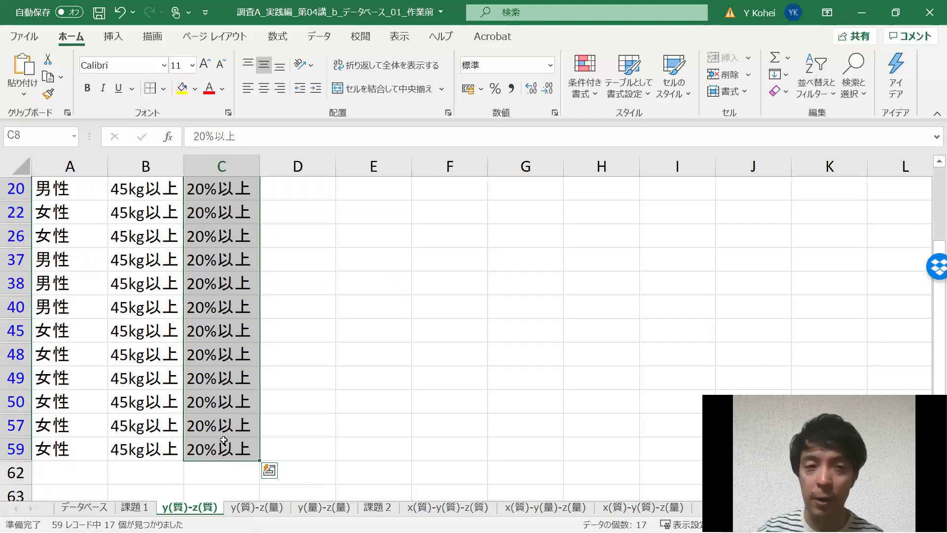
left_click(223, 440)
left_click_drag(140, 296, 154, 275)
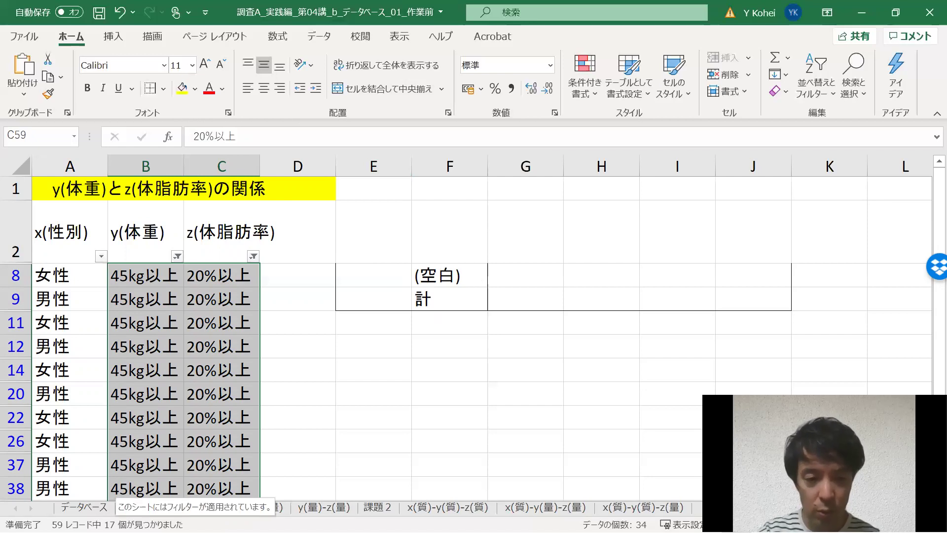
key("ctrl+q")
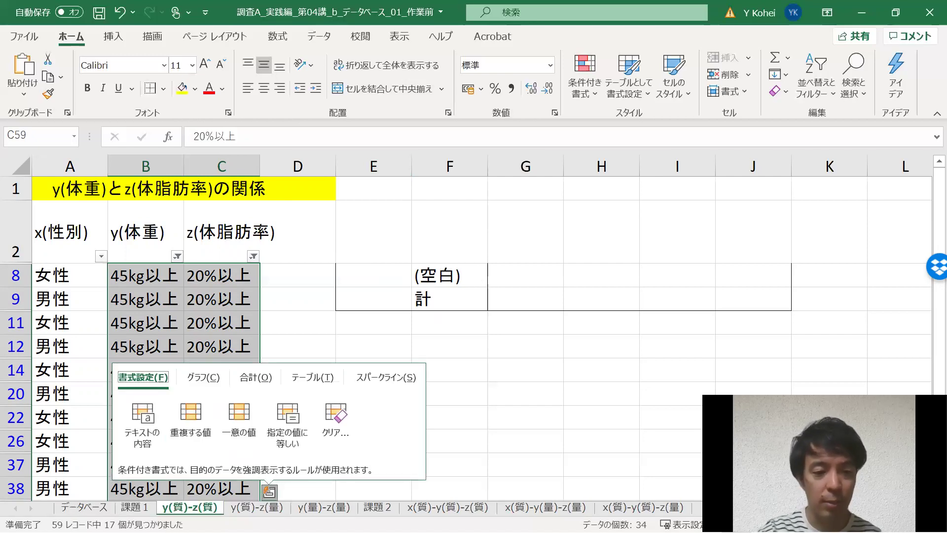
key("Escape")
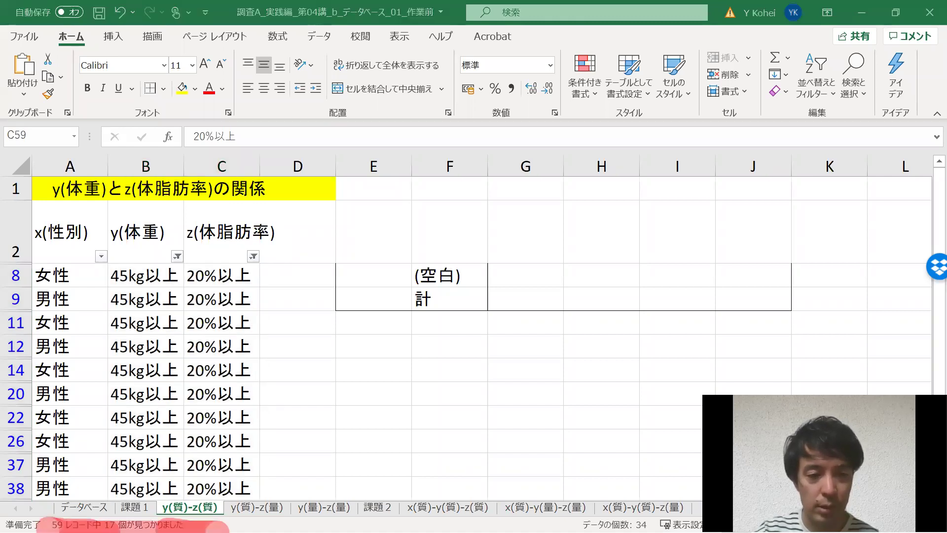
Step: Re-include all z(体脂肪率) values so only the 45kg以上 filter applies (32 of 59)
left_click_drag(20, 524, 224, 524)
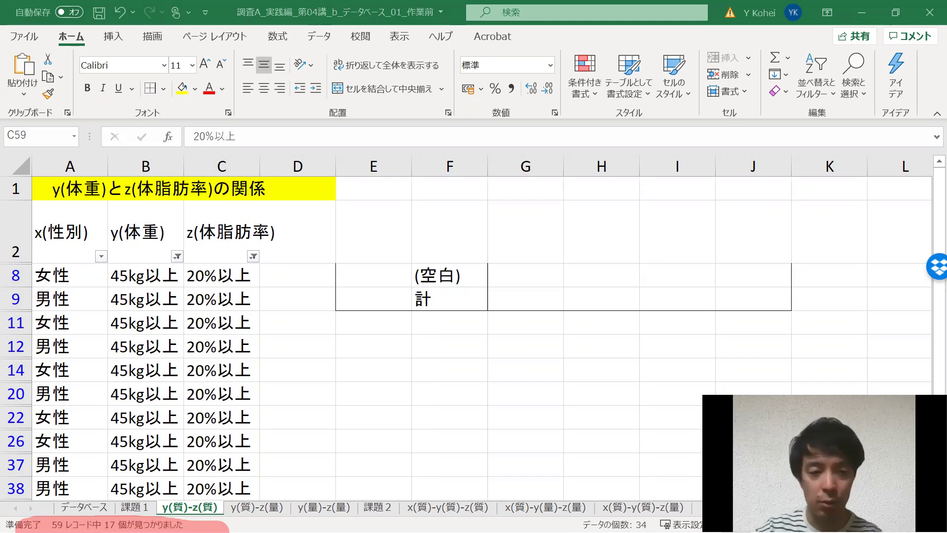
key("e")
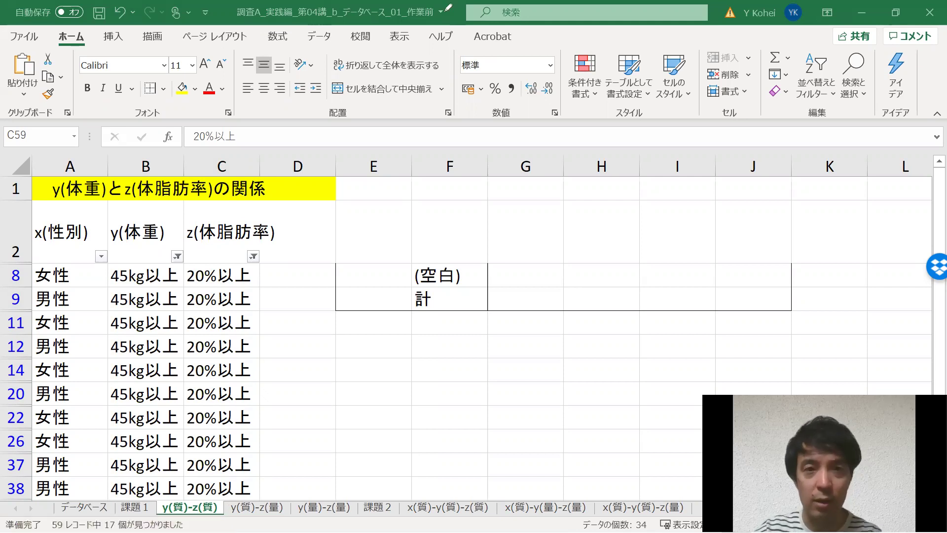
left_click_drag(41, 530, 109, 531)
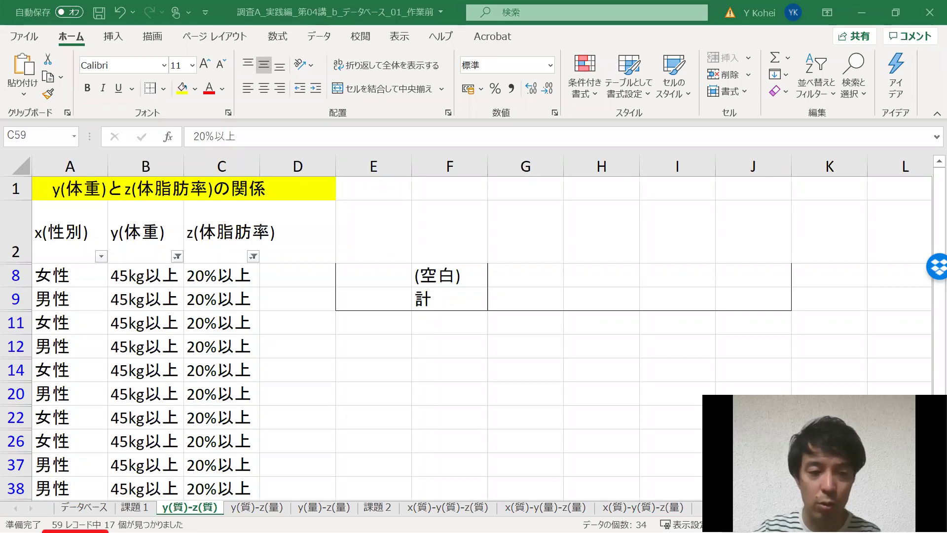
left_click_drag(107, 516, 133, 531)
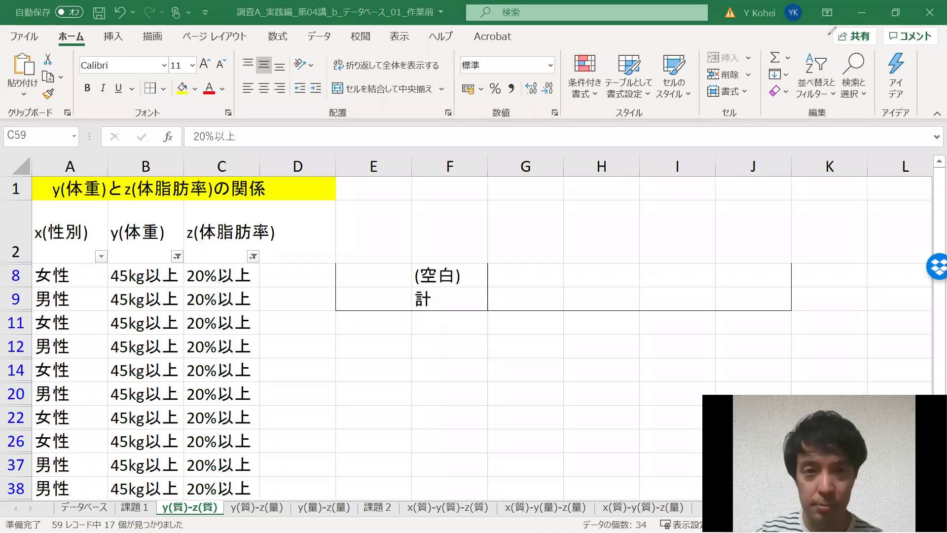
left_click(253, 256)
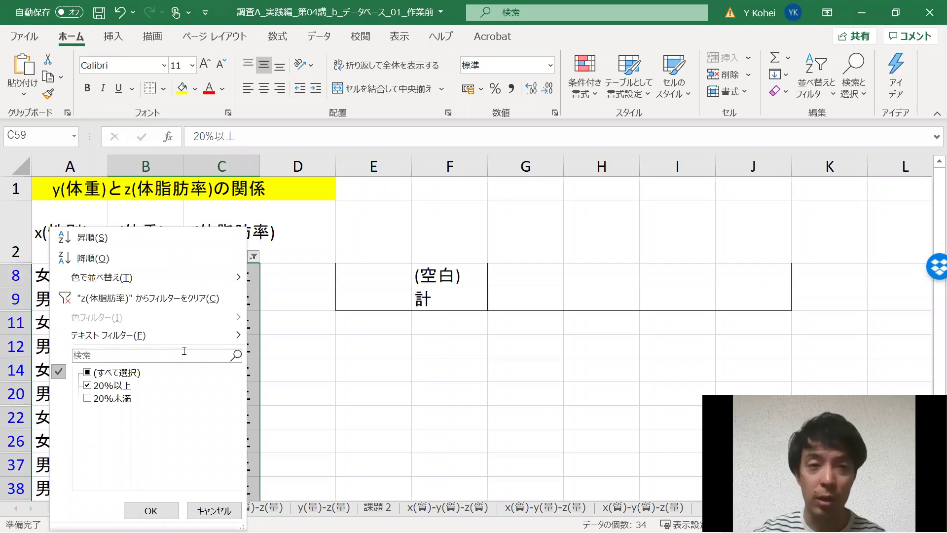
left_click(88, 372)
left_click(159, 510)
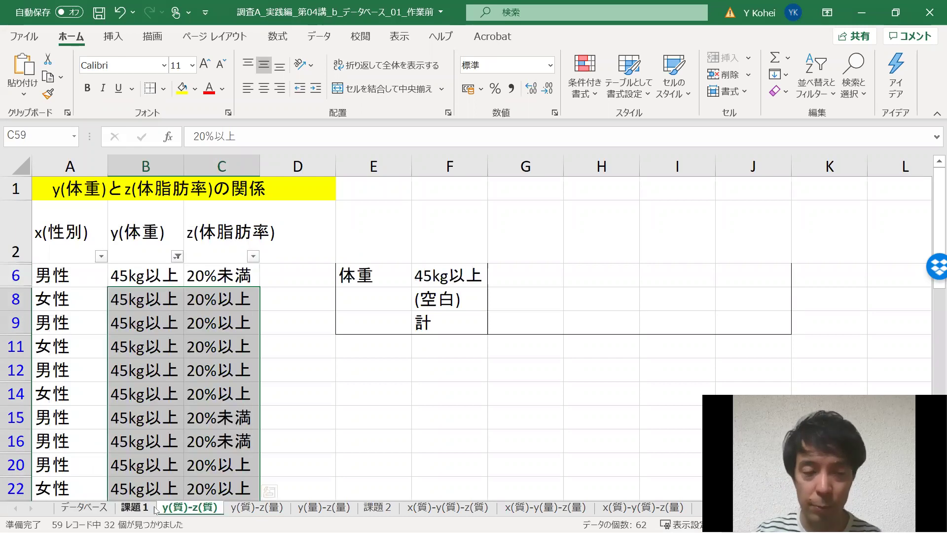
left_click(234, 275)
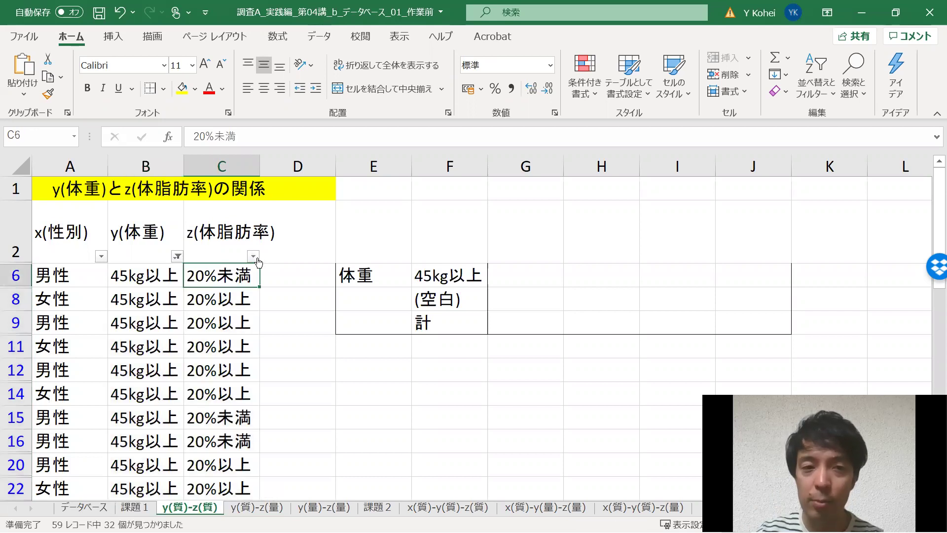
Step: Set the z(体脂肪率) filter to 20%未満 only, leaving 15 of 59 records
left_click(253, 256)
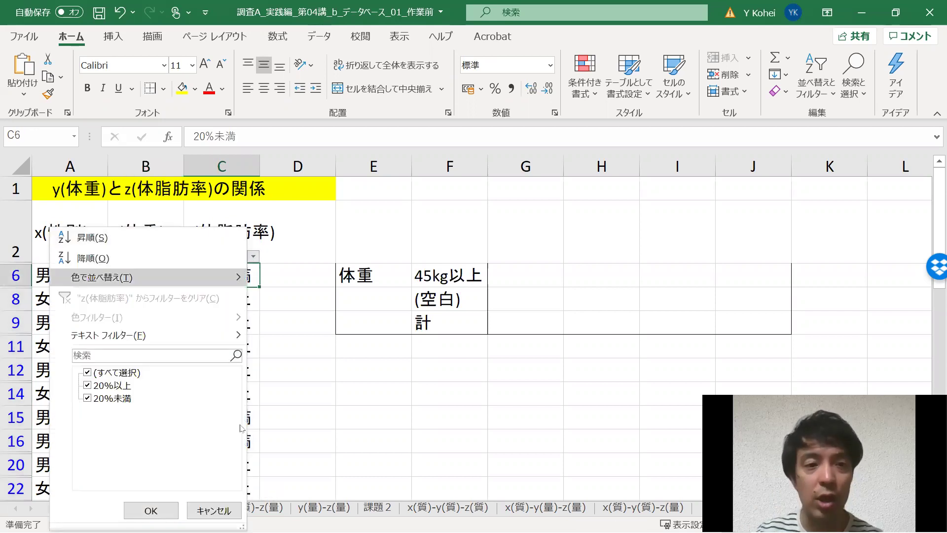
left_click(95, 377)
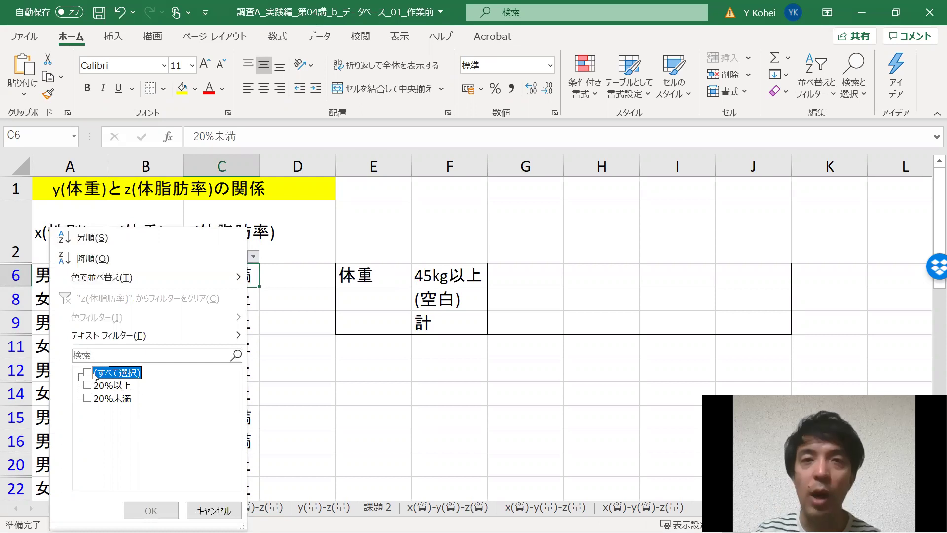
left_click(88, 398)
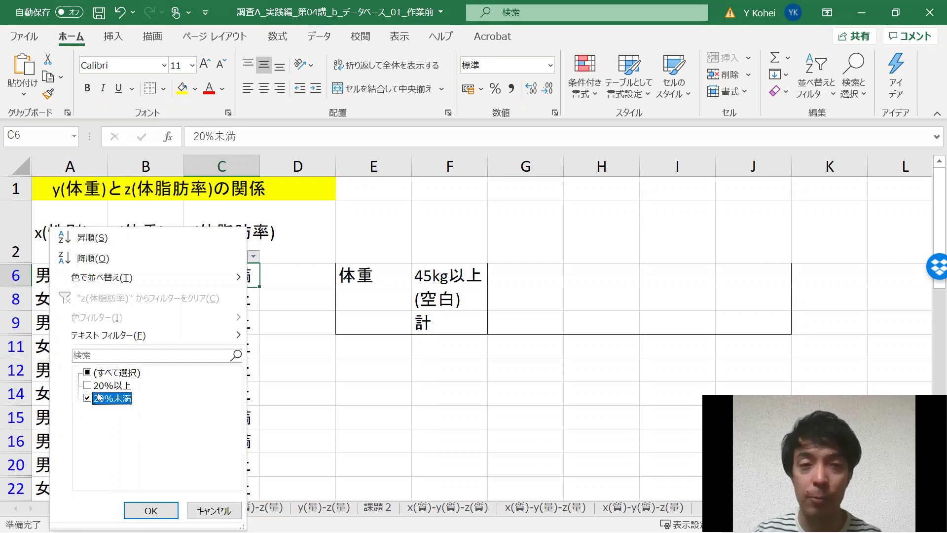
mouse_move(108, 335)
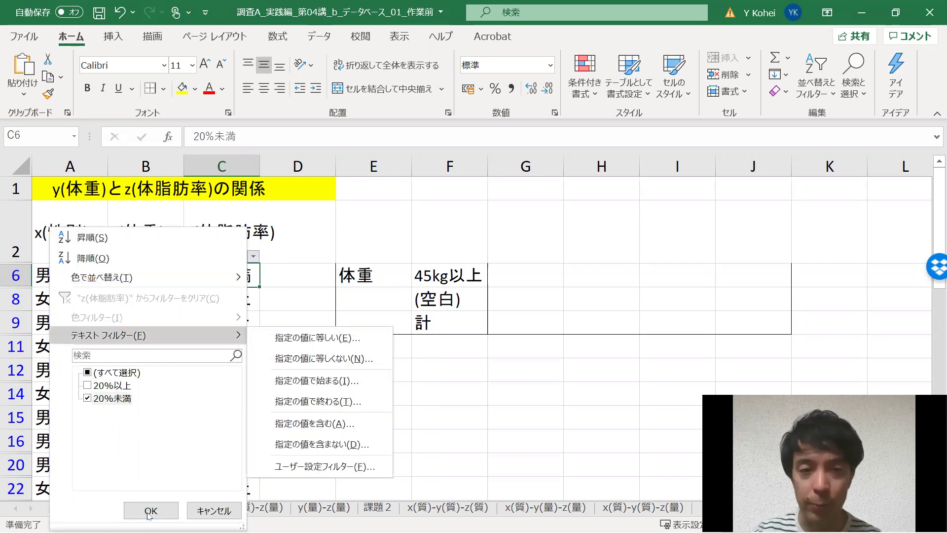
left_click(149, 511)
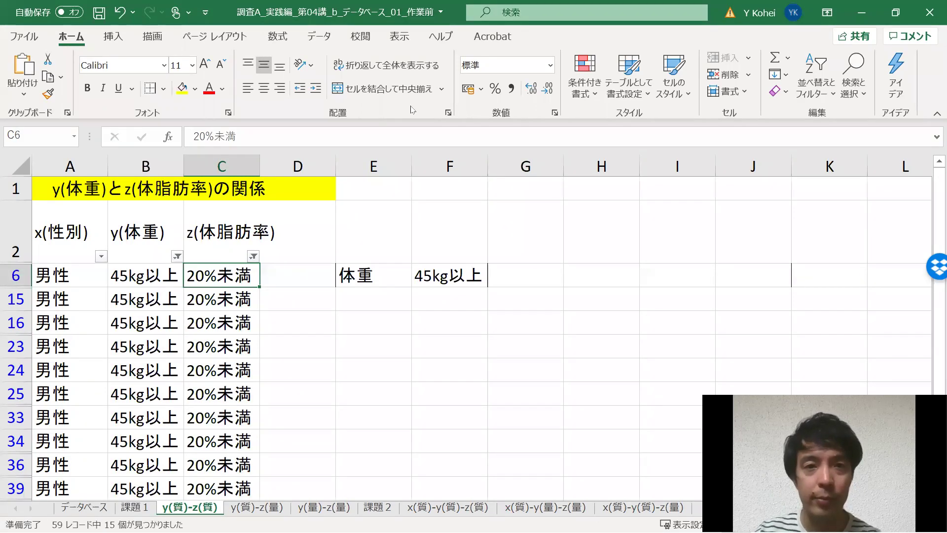
Step: Circle the 15-record count, then clear the z(体脂肪率) filter by selecting all values
key("ctrl+2")
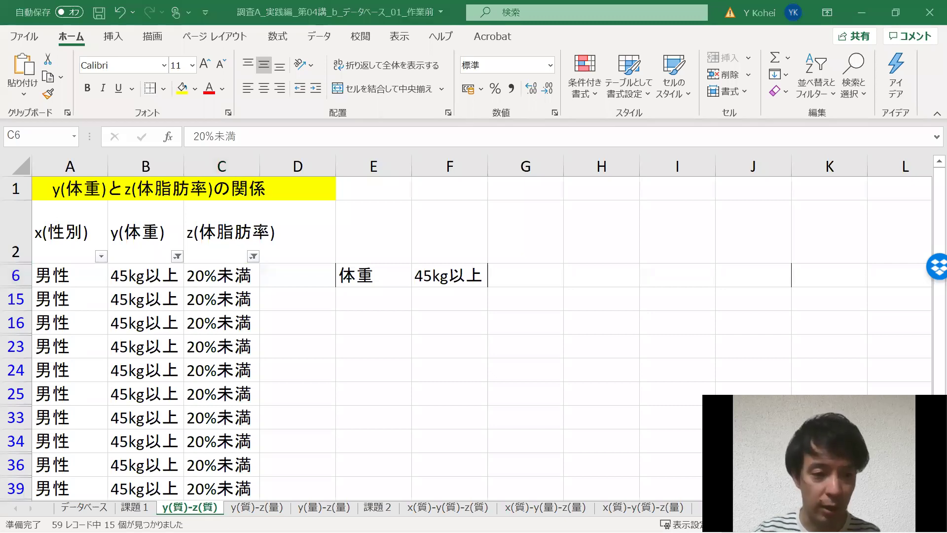
left_click_drag(101, 527, 113, 532)
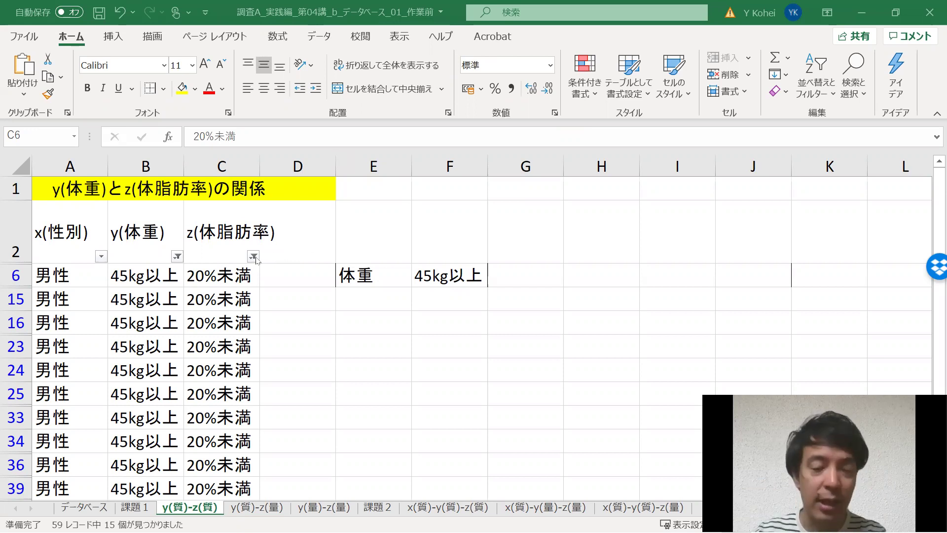
left_click(253, 256)
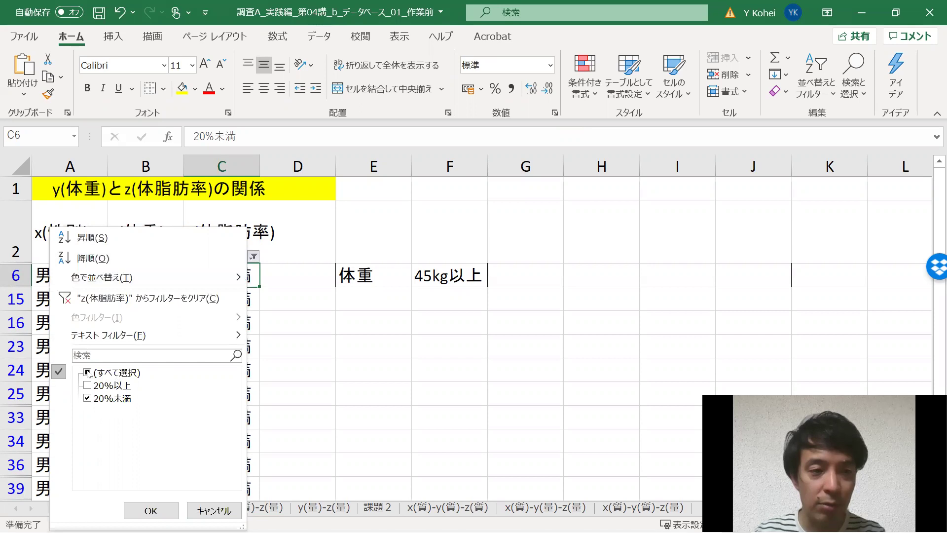
left_click(88, 374)
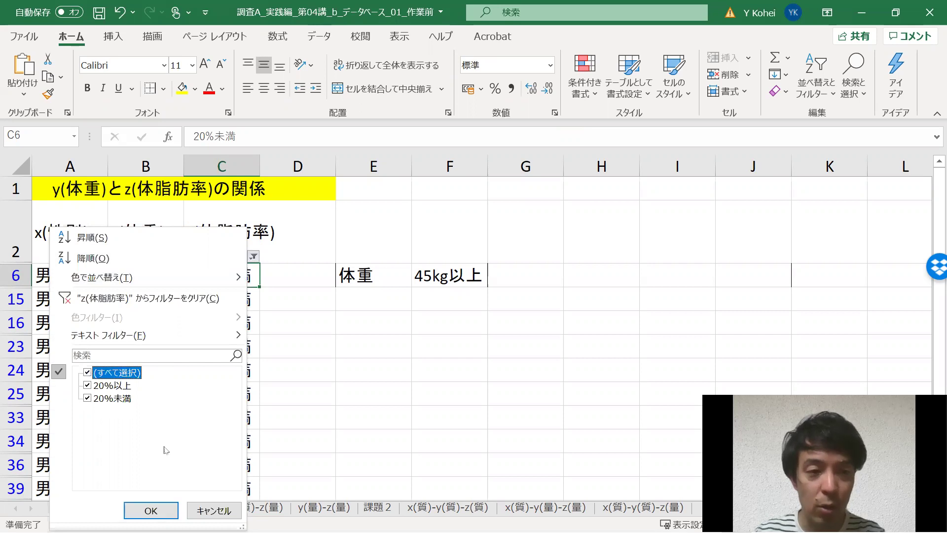
left_click(161, 512)
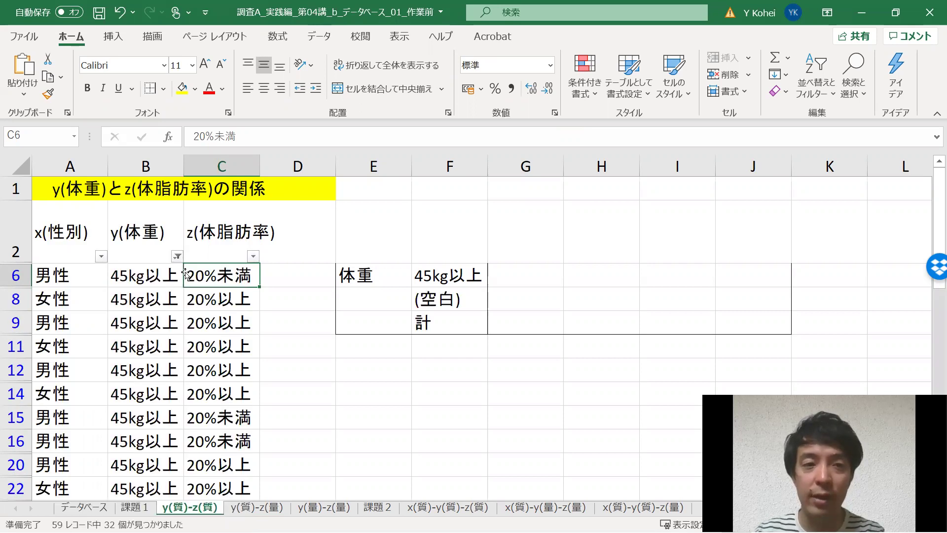
Step: Clear the y(体重) filter by selecting all weight values
left_click(177, 256)
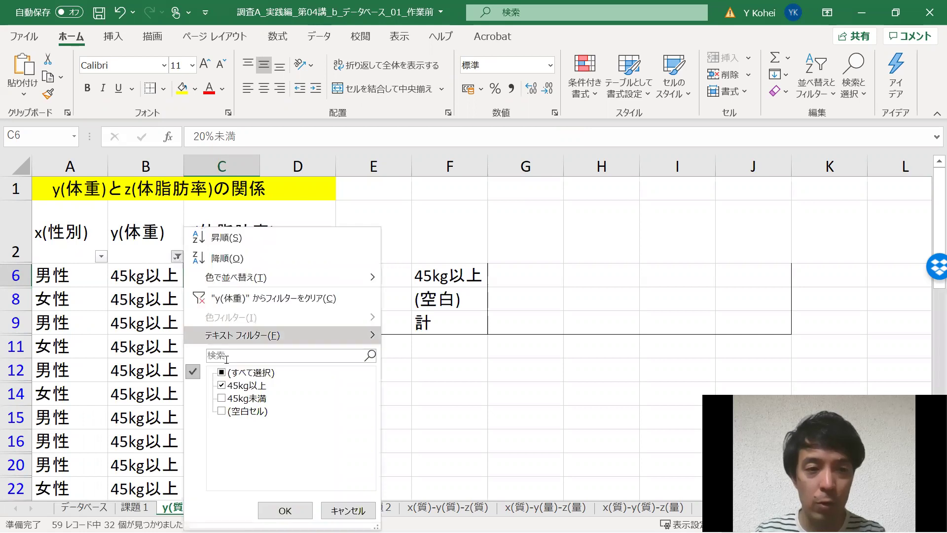
left_click(178, 258)
left_click(178, 258)
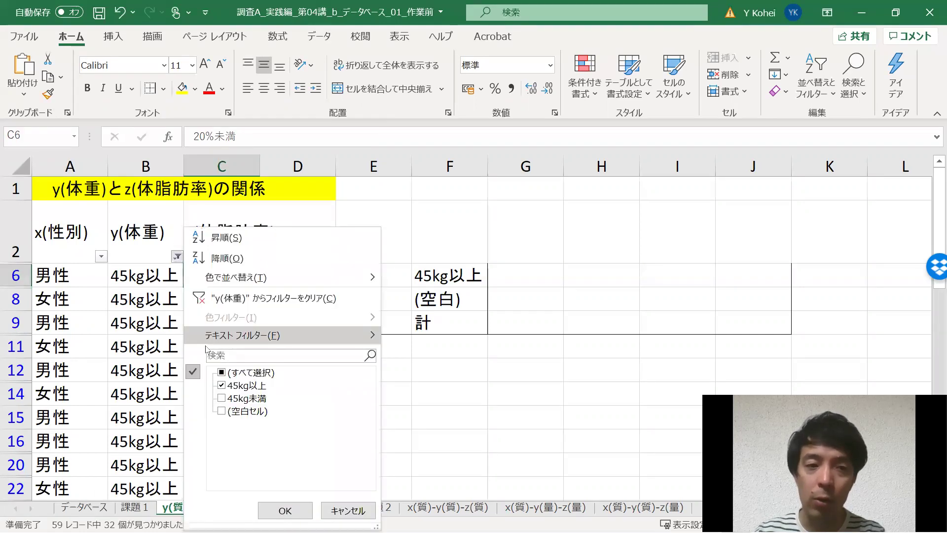
left_click(221, 373)
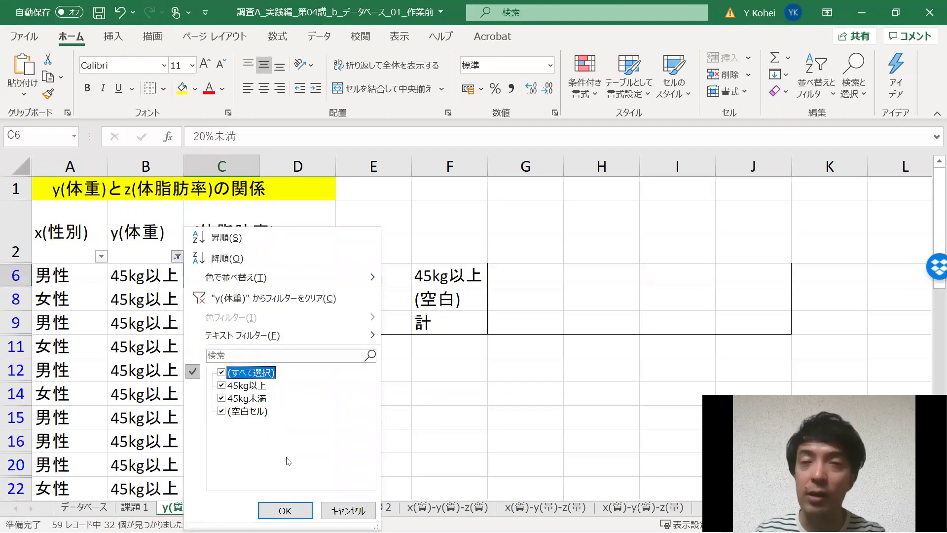
left_click(287, 510)
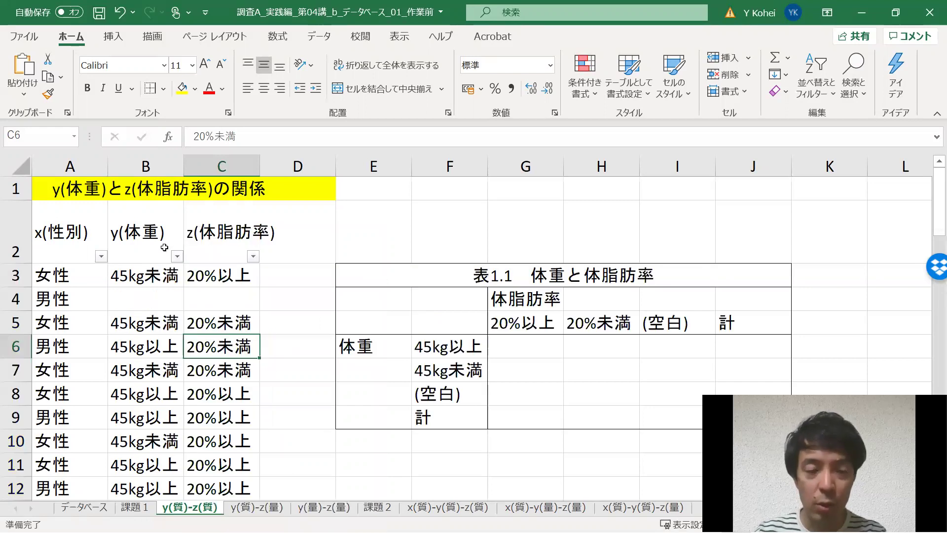
Step: Check both filter dropdowns and highlight the weight and body-fat data B2:C12
left_click_drag(164, 247, 227, 250)
left_click(253, 256)
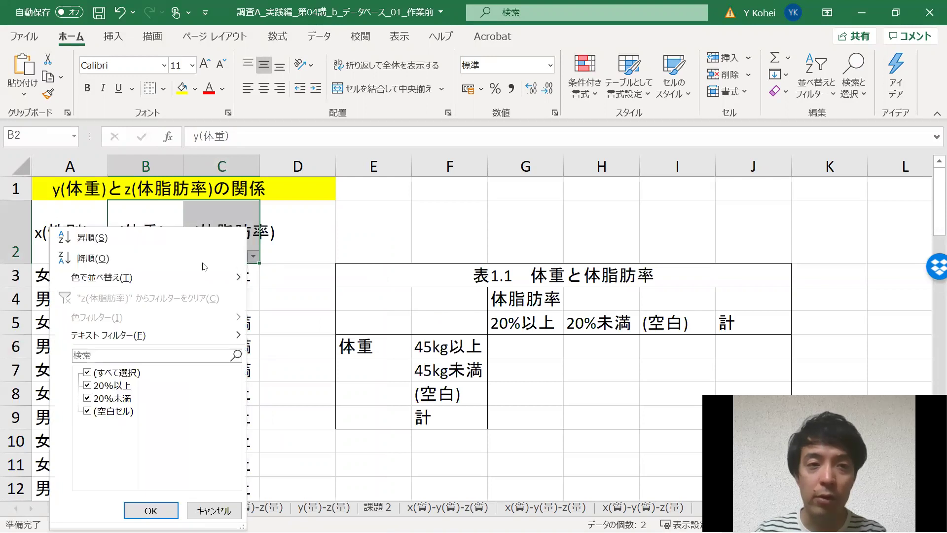
key("Escape")
left_click(176, 256)
key("Escape")
left_click_drag(153, 249, 258, 500)
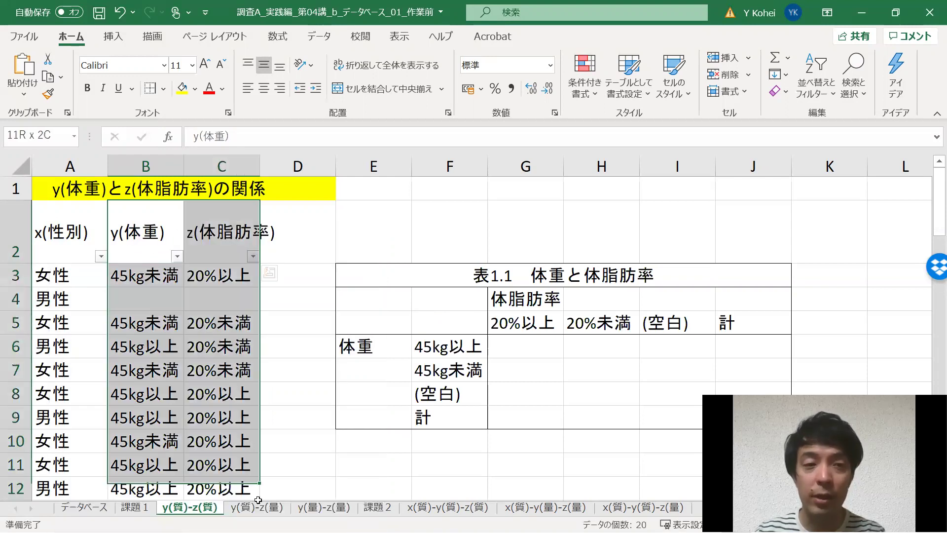
left_click(187, 411)
left_click(164, 279)
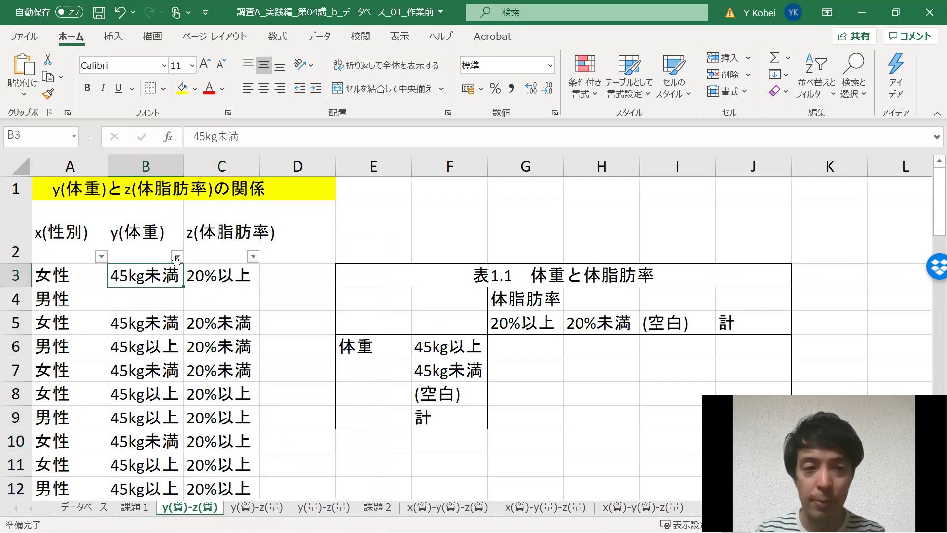
left_click(221, 275)
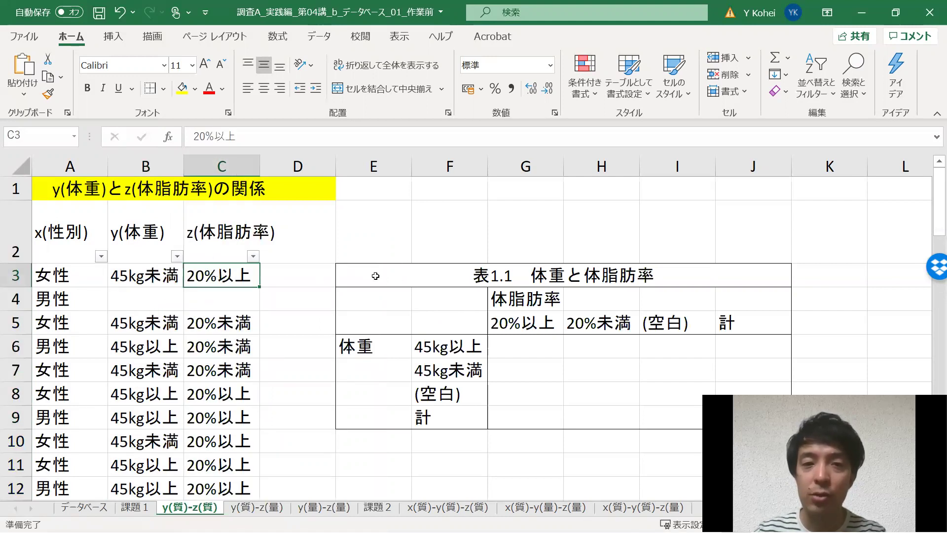
Step: Highlight the 表1.1 area and the 45kg以上 / 20%以上 headings for cell G6
left_click_drag(376, 275, 677, 413)
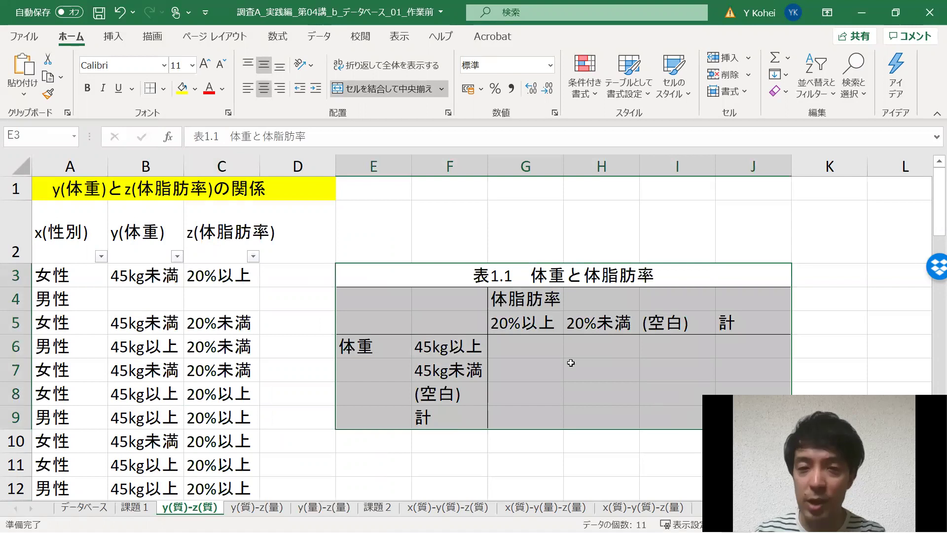
left_click(524, 344)
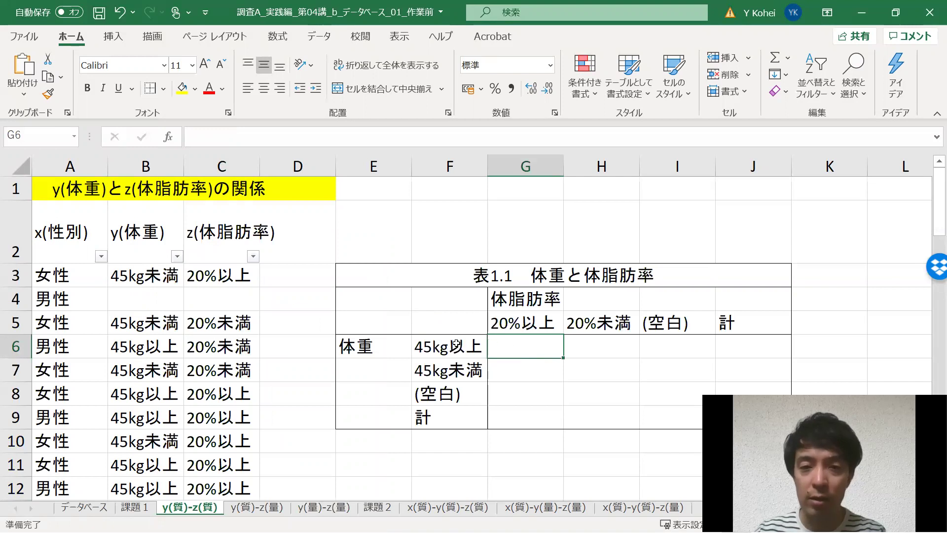
left_click_drag(457, 344, 523, 345)
left_click(542, 317, "ctrl")
left_click(540, 350, "ctrl")
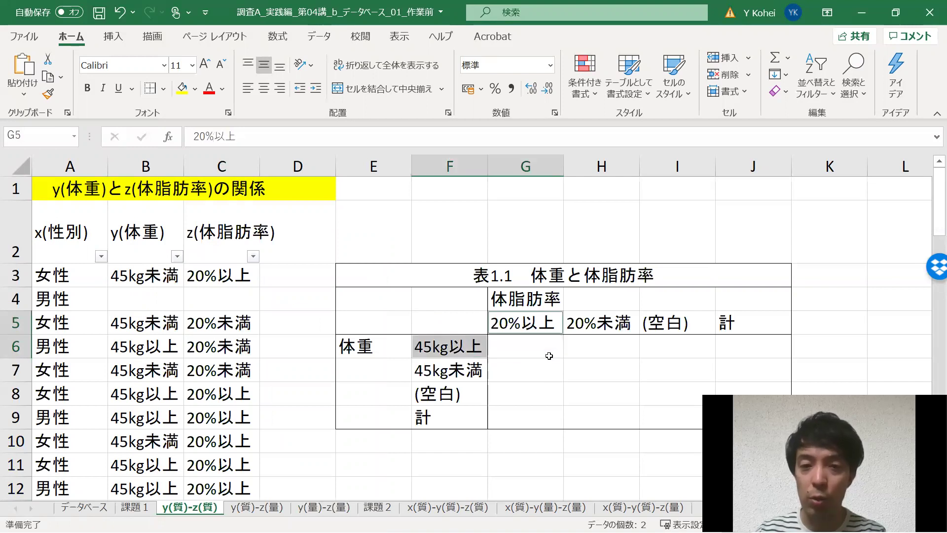
left_click(527, 348, "ctrl")
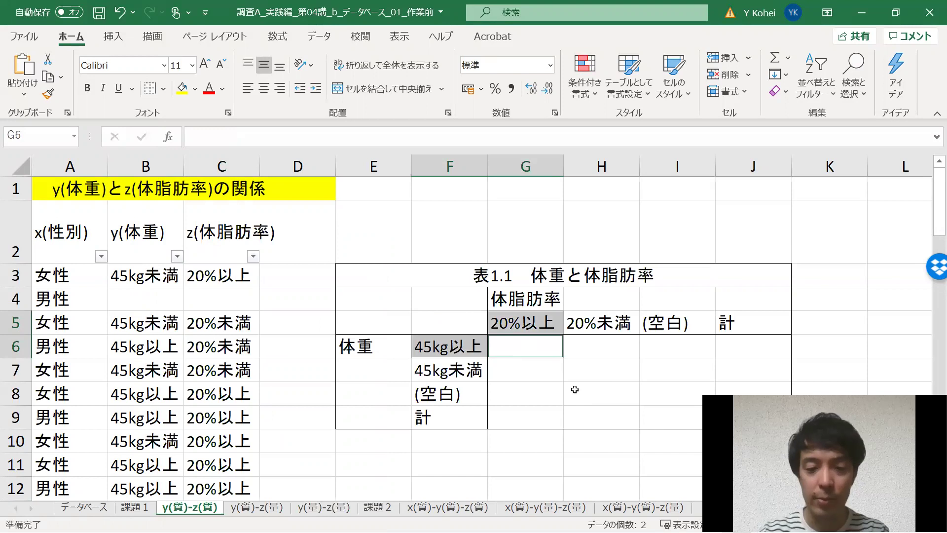
Step: Enter 17 in G6, deleting the 人 suffix from the conversion
key("Right")
key("Right")
key("Left")
key("Left")
type("17人")
key("Return")
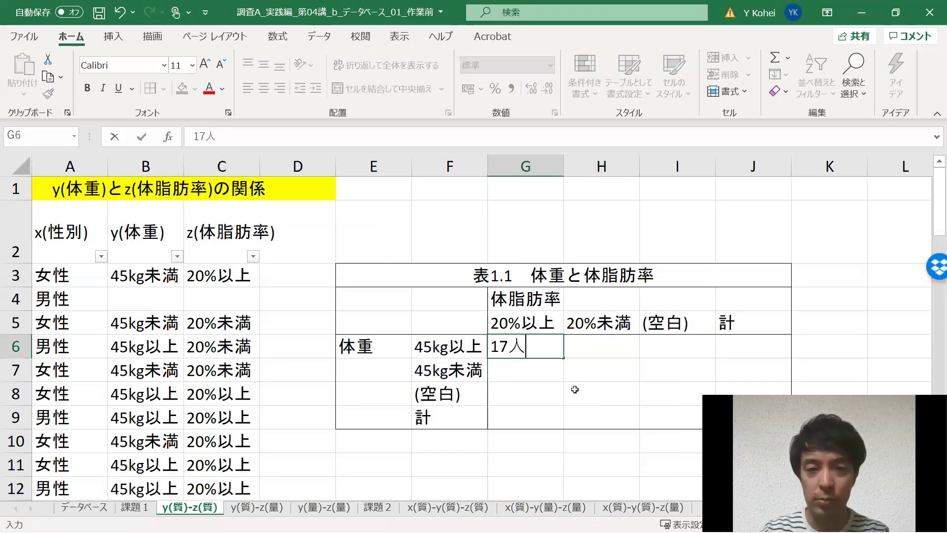
key("BackSpace")
key("Return")
key("Up")
key("Right")
Step: Enter 15 in H6, again deleting the 人 suffix
key("Left")
key("Left")
key("shift+Right")
key("shift+Right")
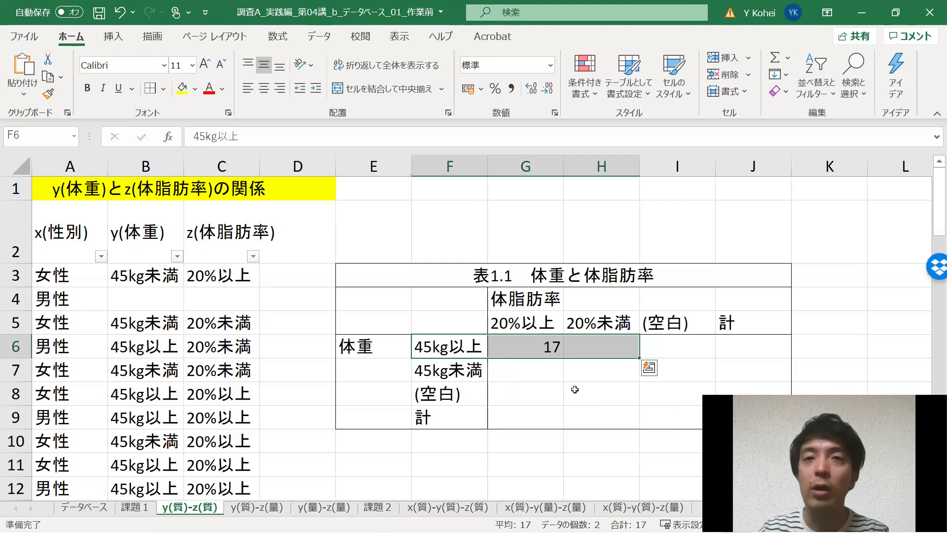
key("Right")
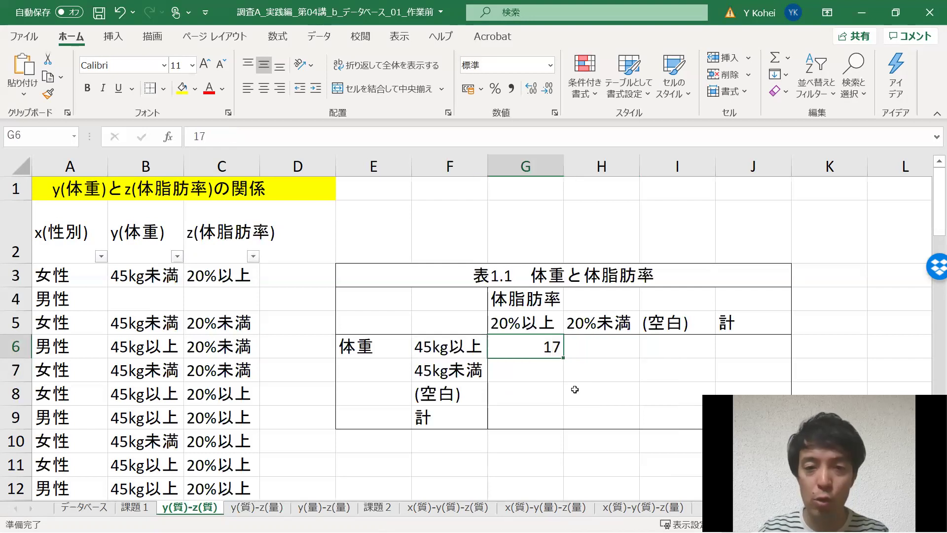
key("Right")
type("15ni")
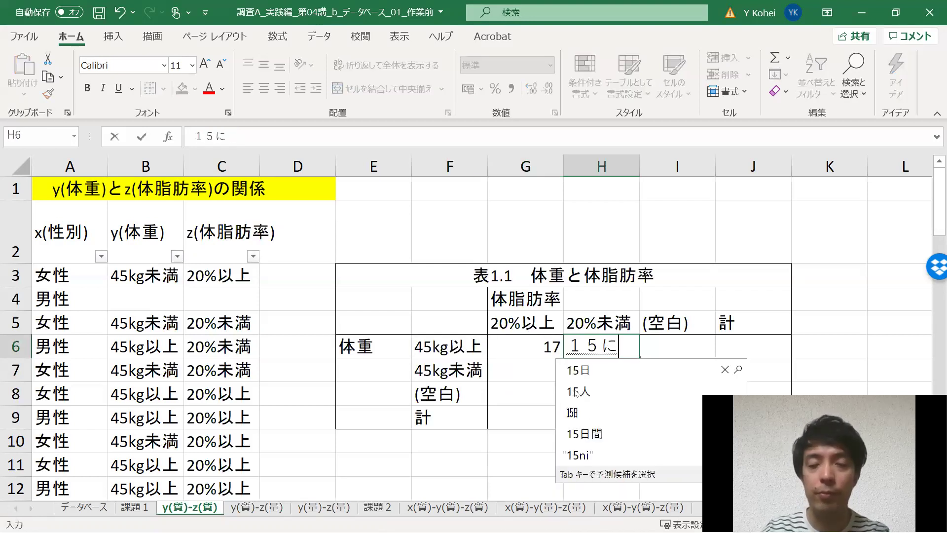
left_click(575, 392)
key("BackSpace")
key("Return")
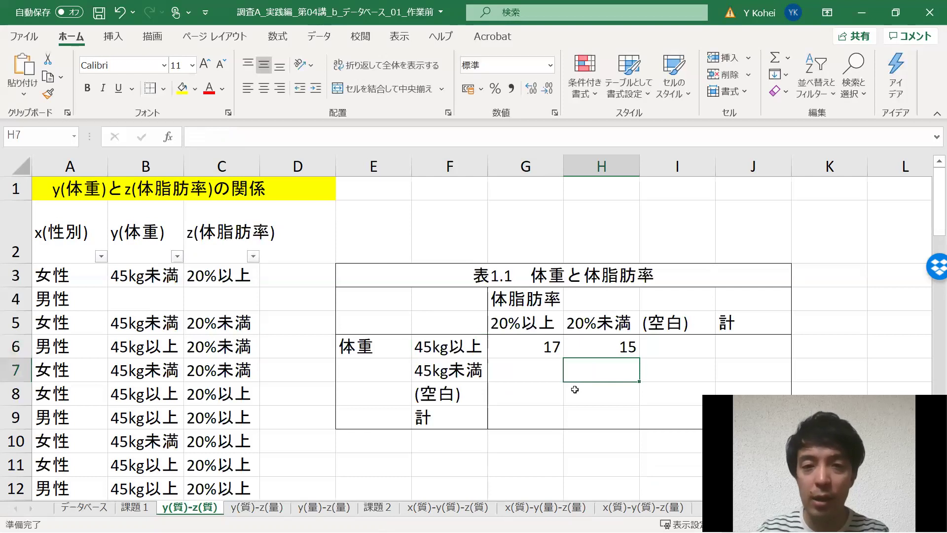
Step: Confirm G6:H6 sum to 32 and save the workbook
left_click_drag(540, 349, 605, 347)
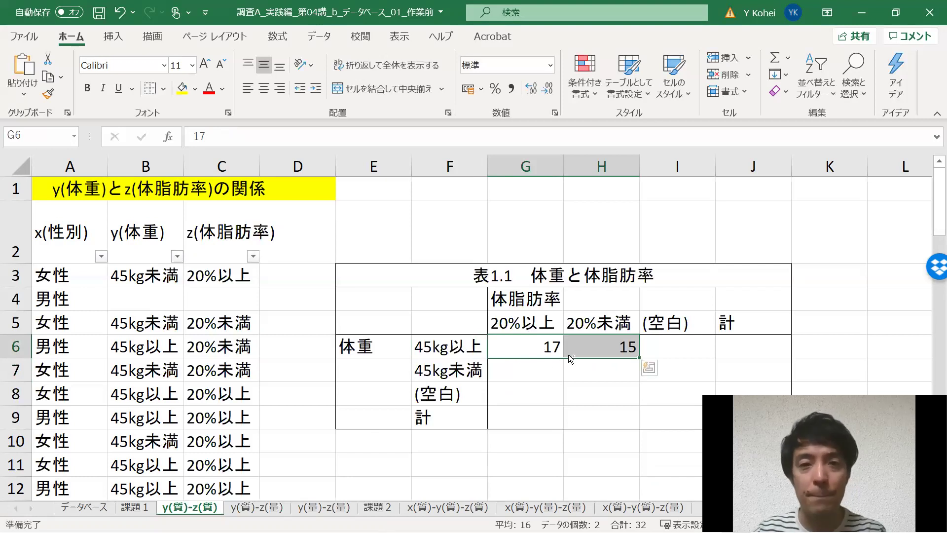
key("ctrl+s")
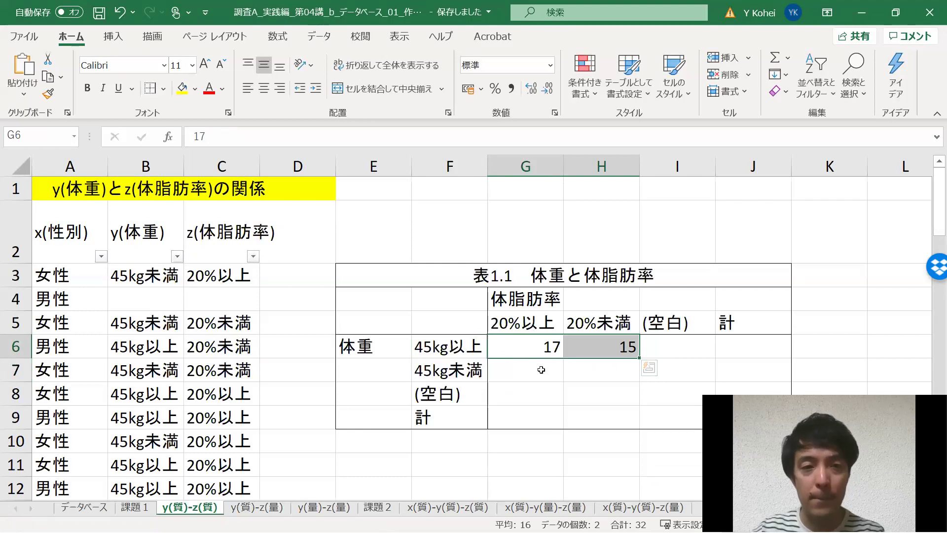
left_click(693, 346)
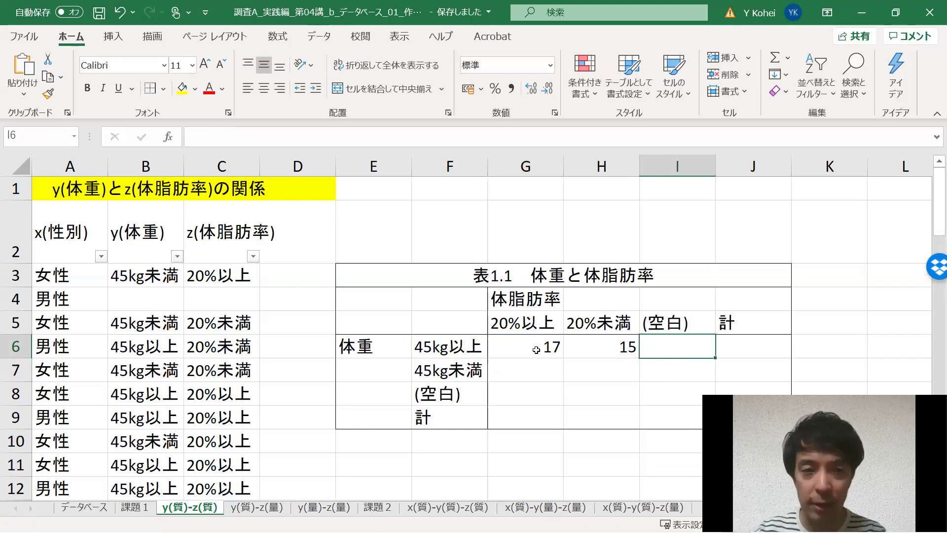
Step: Filter the weight column to 45kg以上 only, showing 32 records
left_click(176, 256)
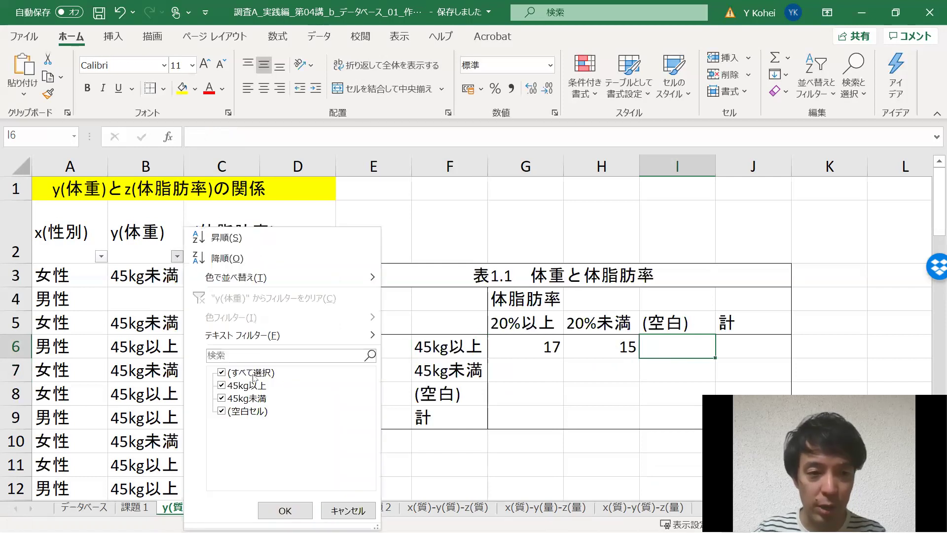
left_click(221, 373)
left_click(222, 386)
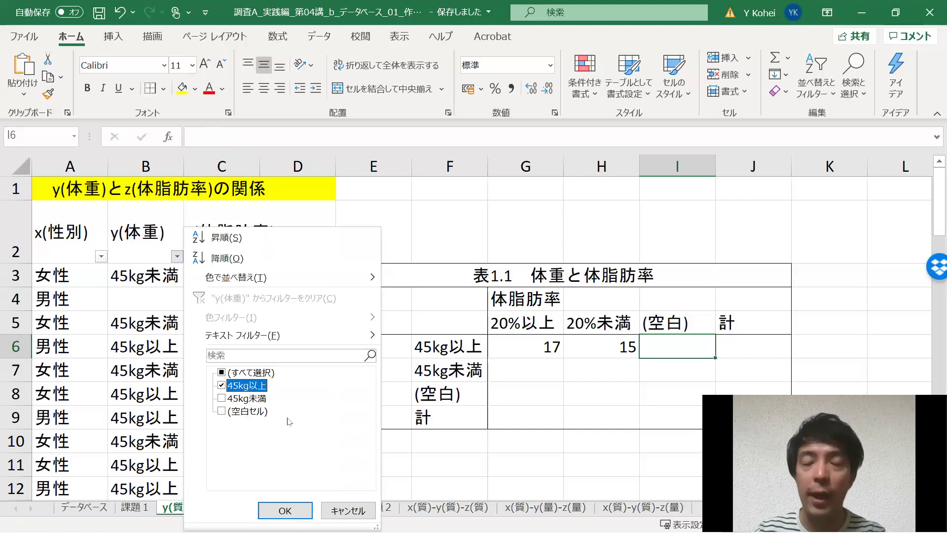
left_click(294, 513)
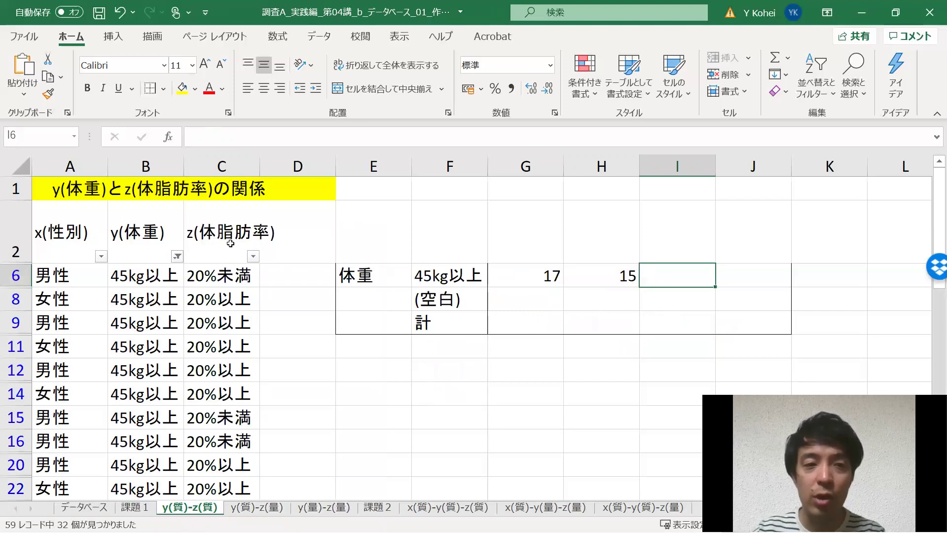
Step: Leave the body-fat filter unchanged and clear the weight filter so every record shows
left_click(254, 256)
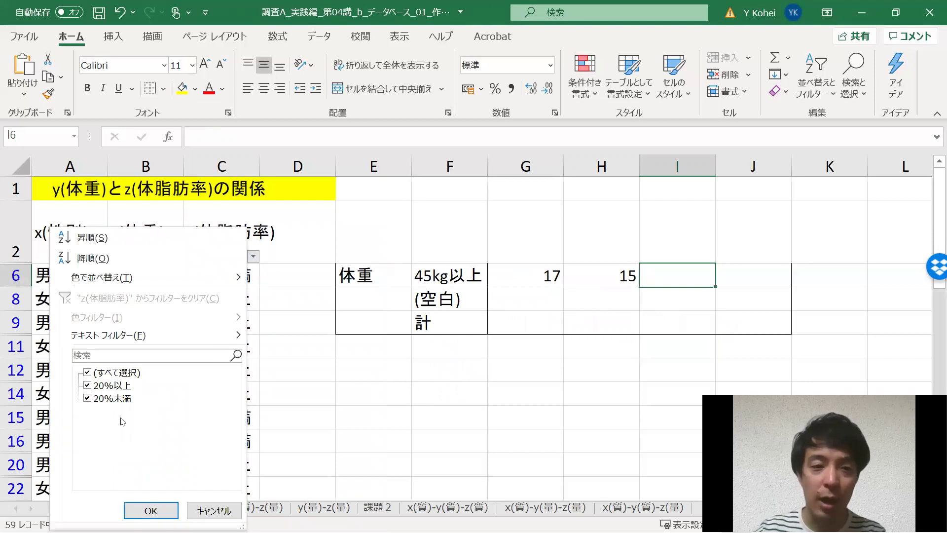
left_click(88, 373)
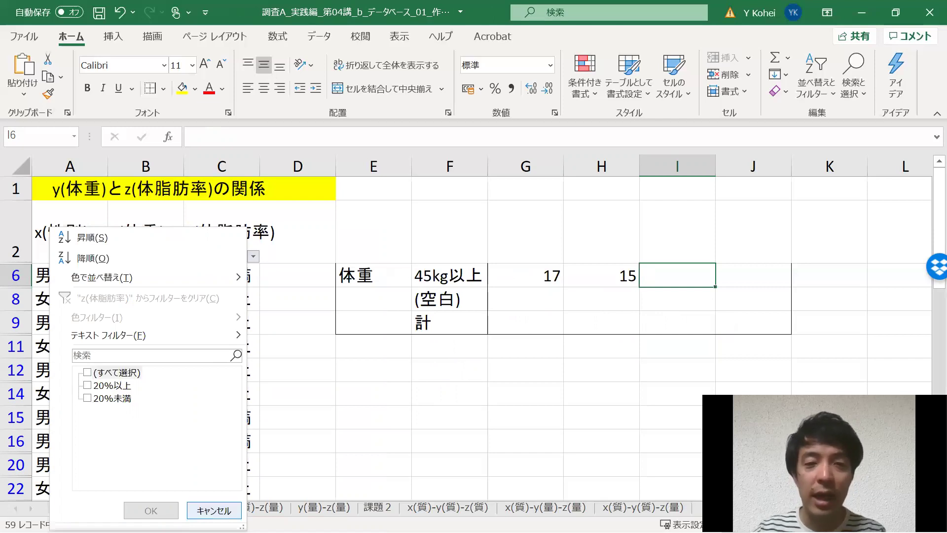
left_click(213, 509)
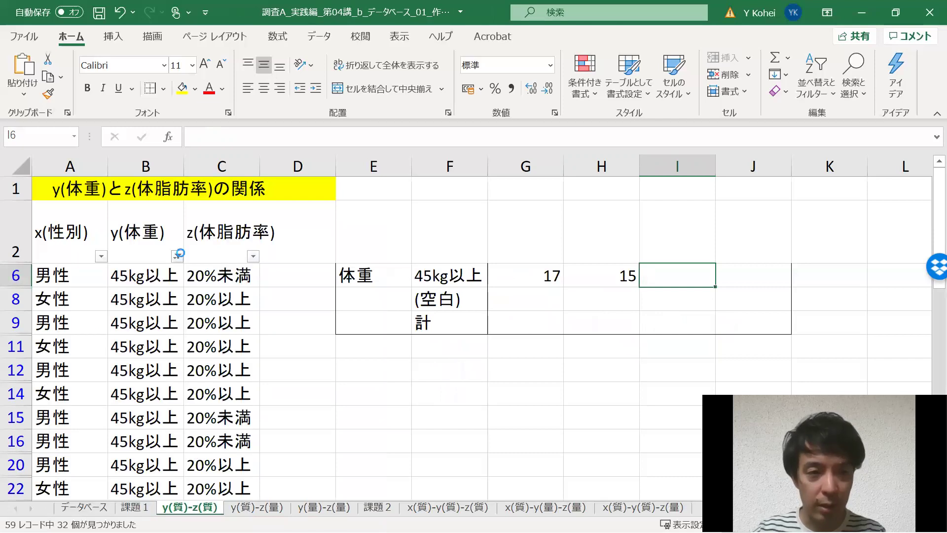
left_click(177, 256)
left_click(232, 374)
left_click(285, 510)
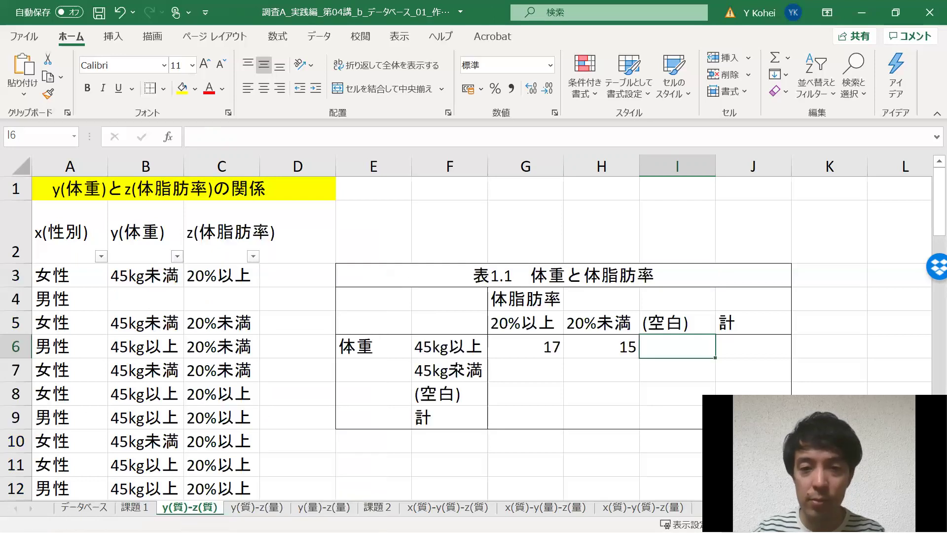
Step: Enter 0 in cell I6 as the 45kg以上 count with blank body fat
left_click_drag(439, 350, 671, 350)
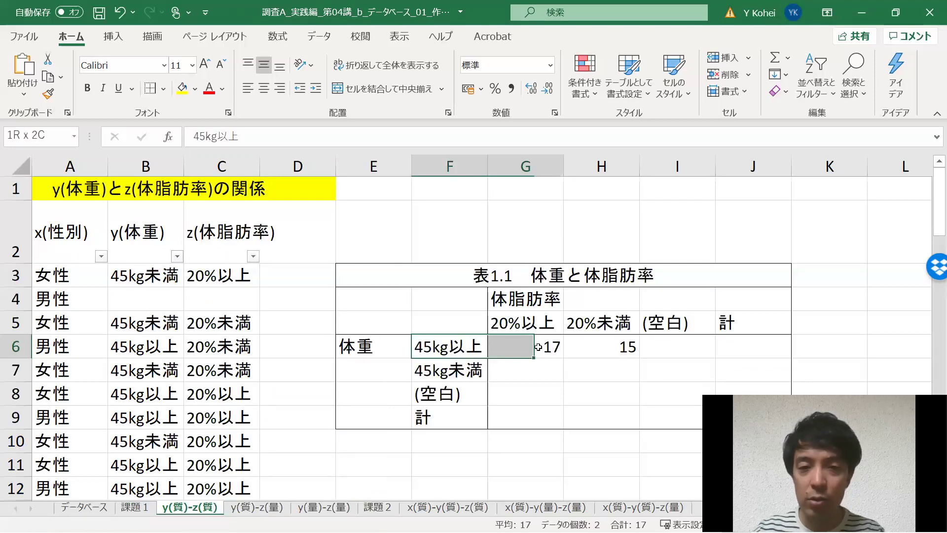
left_click(672, 349)
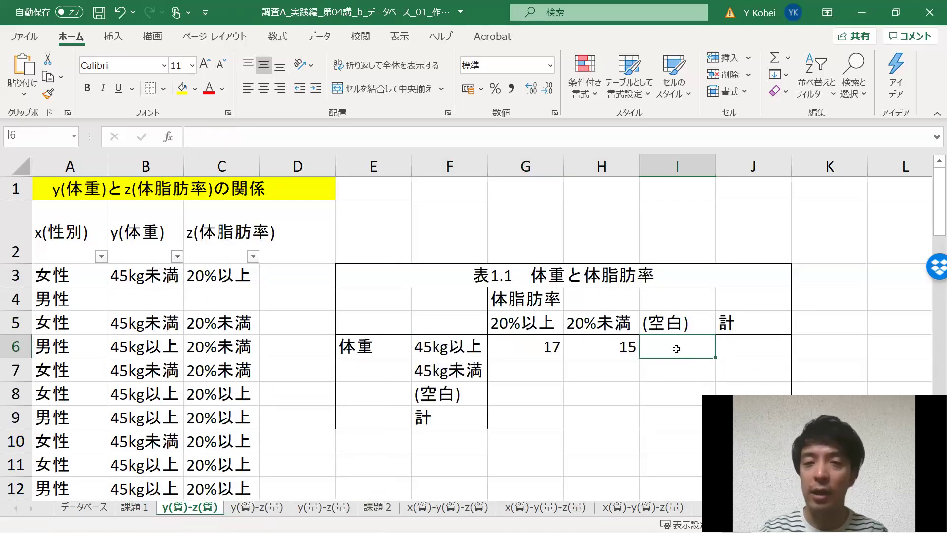
type("0")
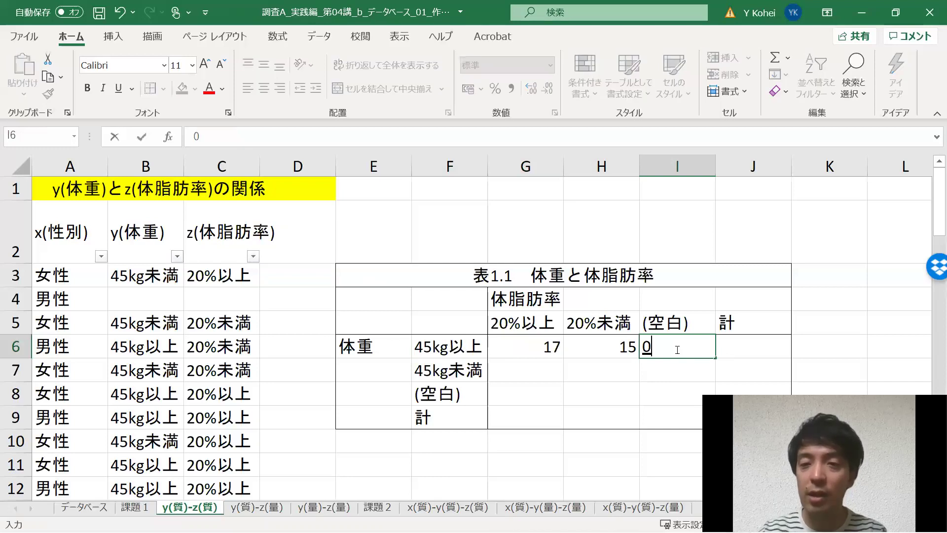
key("Return")
left_click(677, 349)
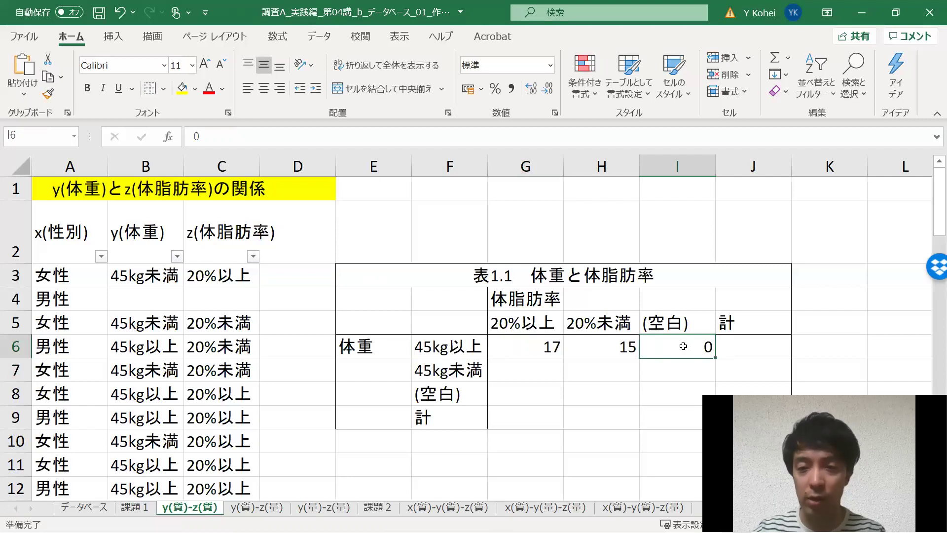
Step: Select the record in row 4 to highlight its blank weight and body-fat cells
left_click(683, 345)
left_click(682, 345)
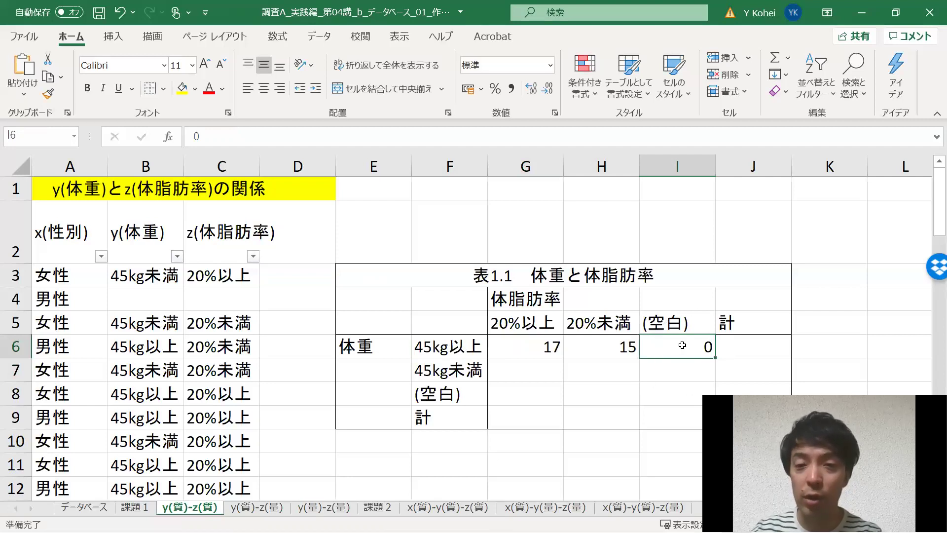
left_click_drag(229, 302, 26, 295)
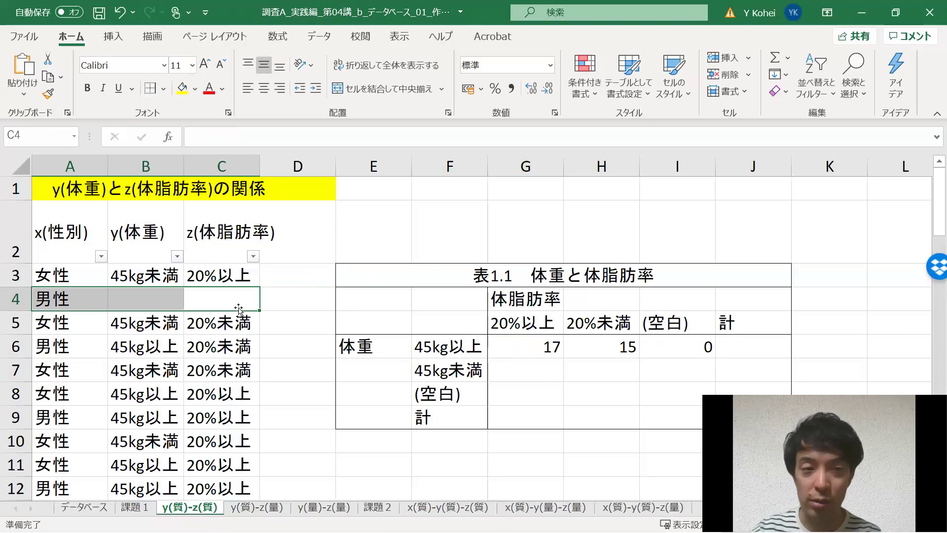
left_click_drag(163, 297, 217, 301)
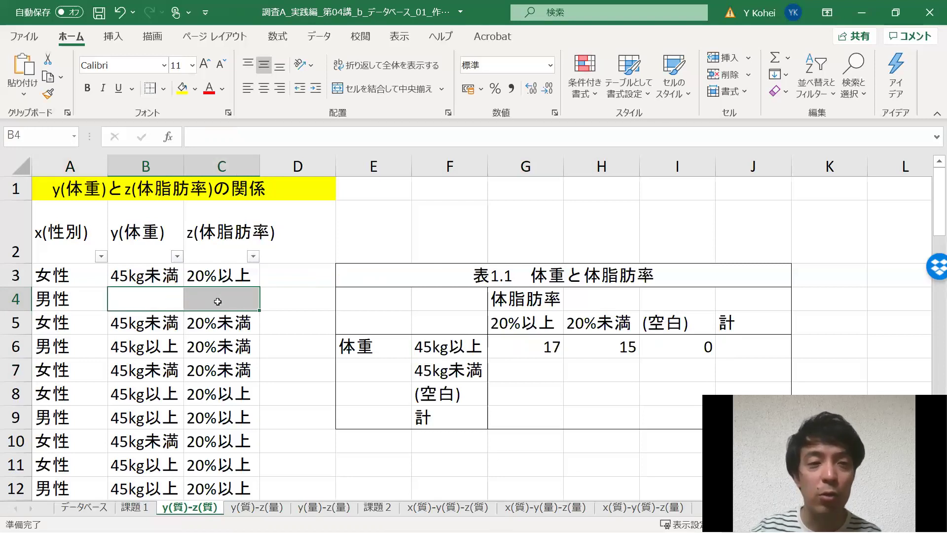
left_click(152, 300)
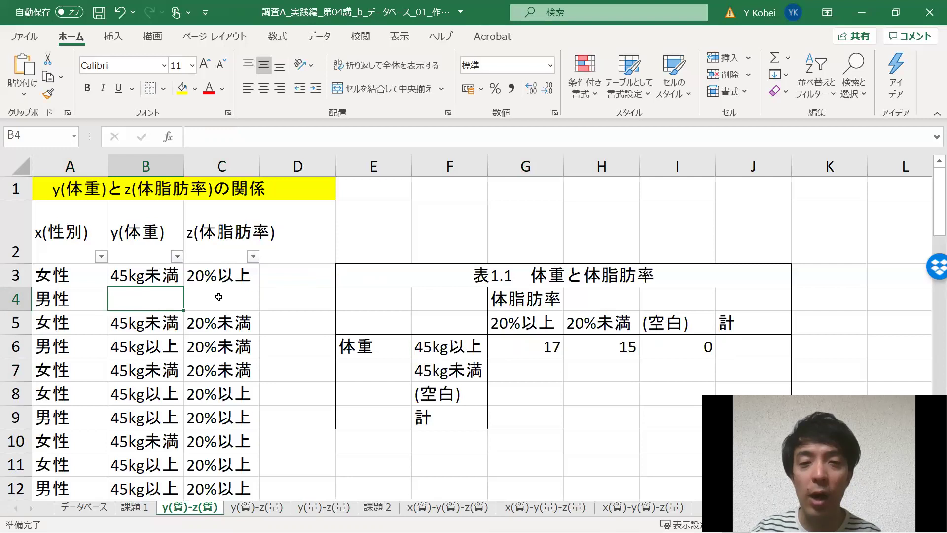
left_click(218, 297)
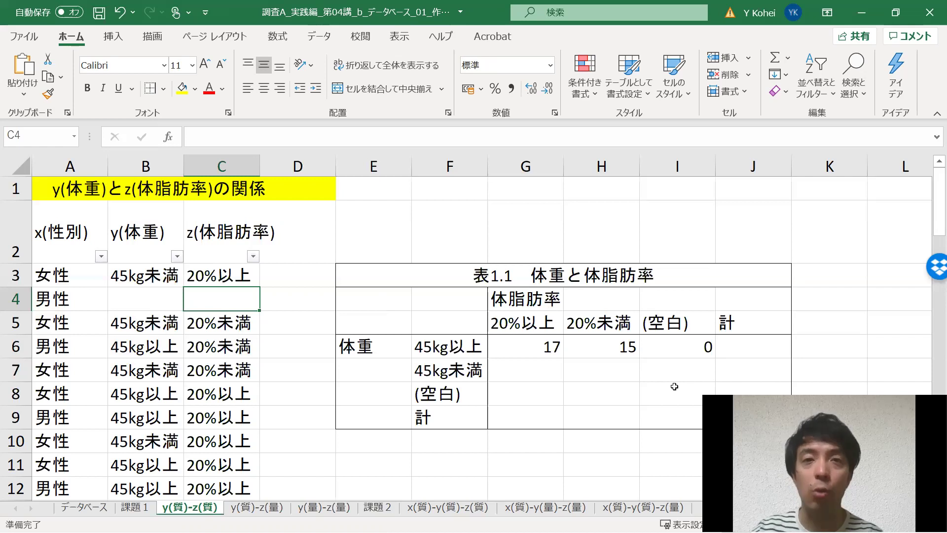
left_click(674, 386)
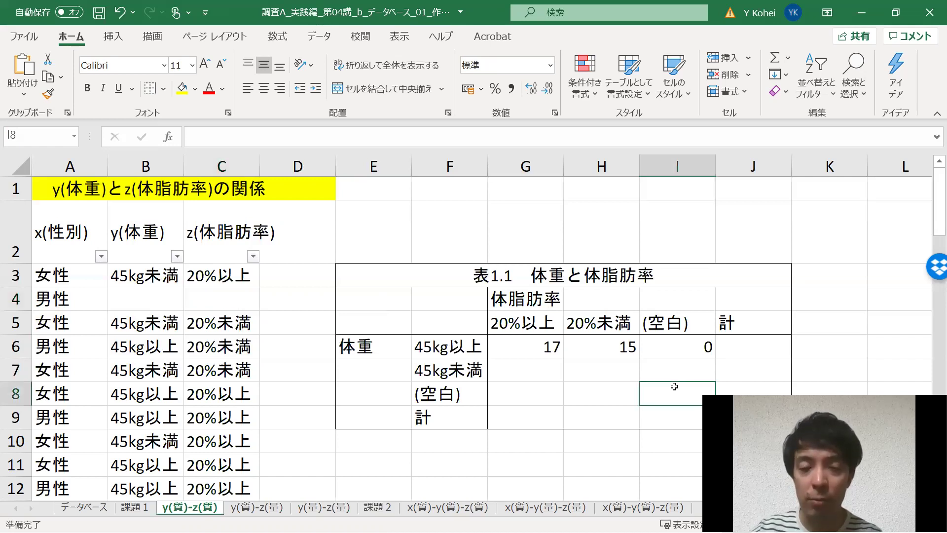
left_click(437, 387)
left_click_drag(437, 387, 673, 397)
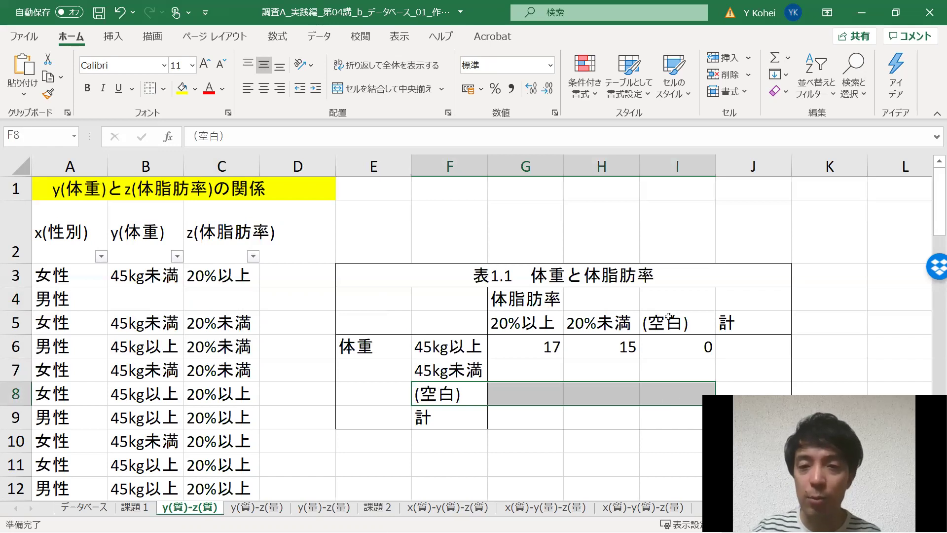
left_click_drag(674, 323, 677, 398)
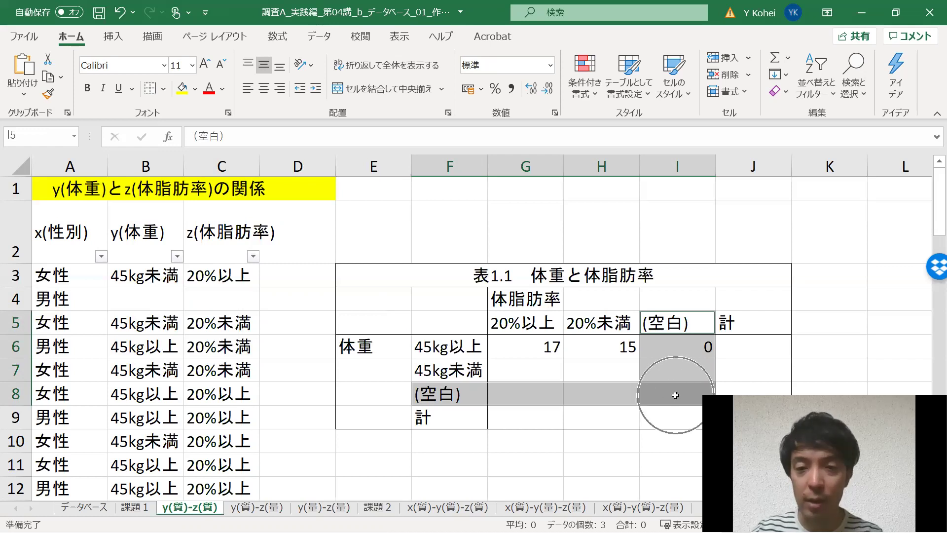
left_click(676, 389)
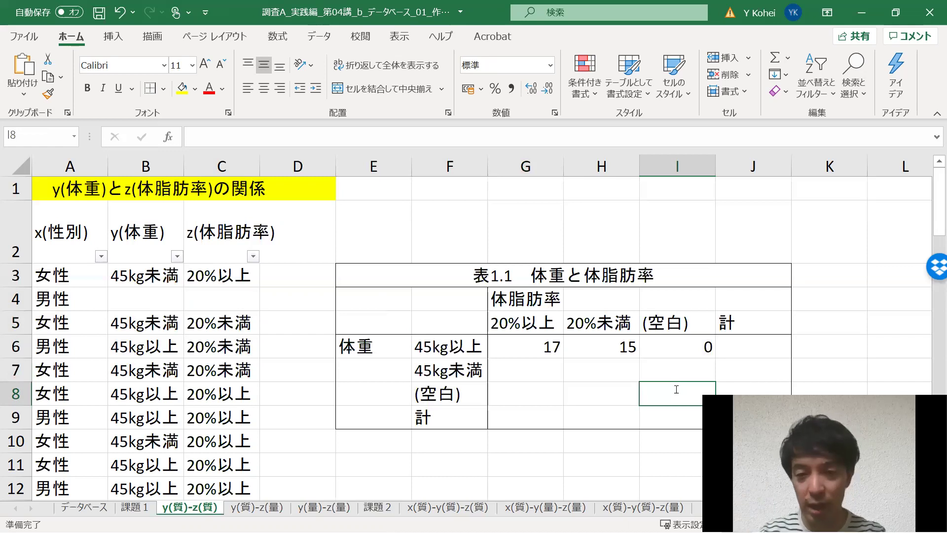
Step: Enter 1 in cell I8 for the blank-weight, blank-body-fat count
type("1")
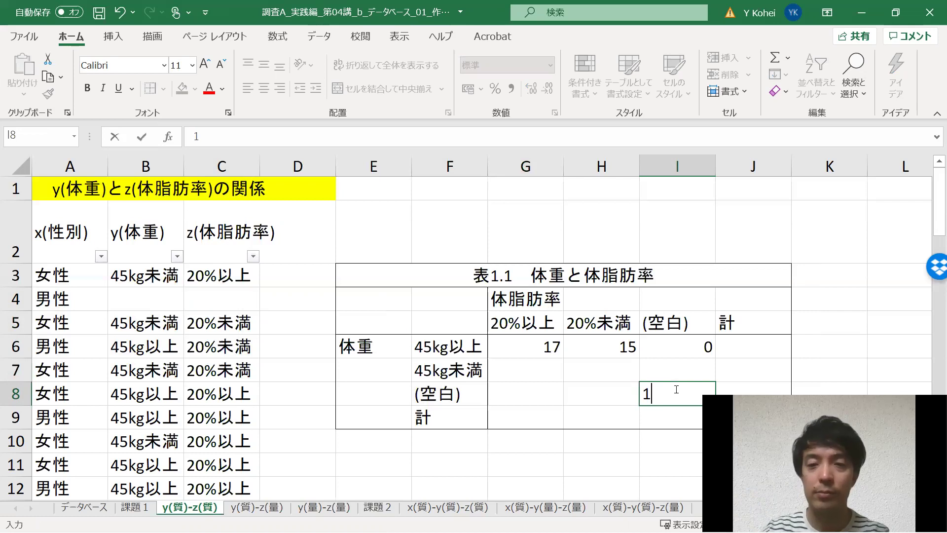
key("Escape")
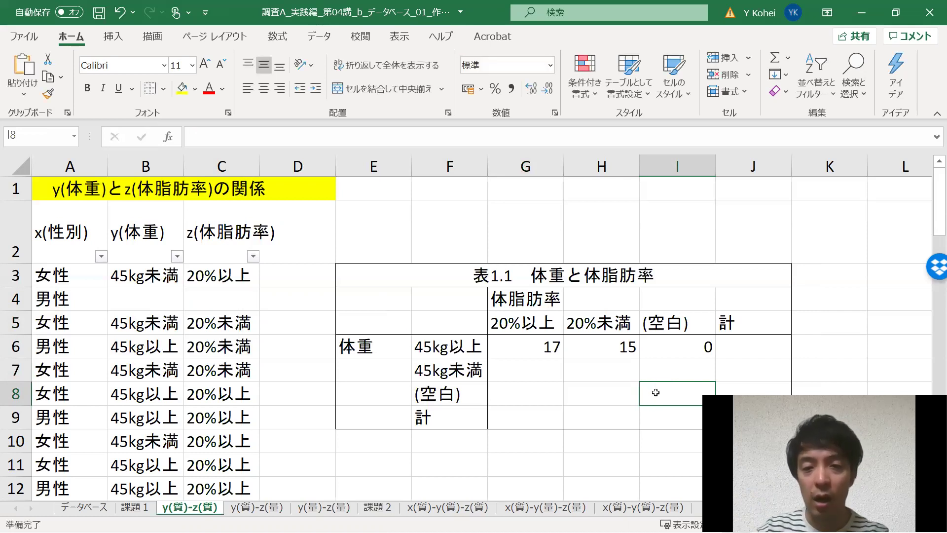
type("1")
key("ctrl+Return")
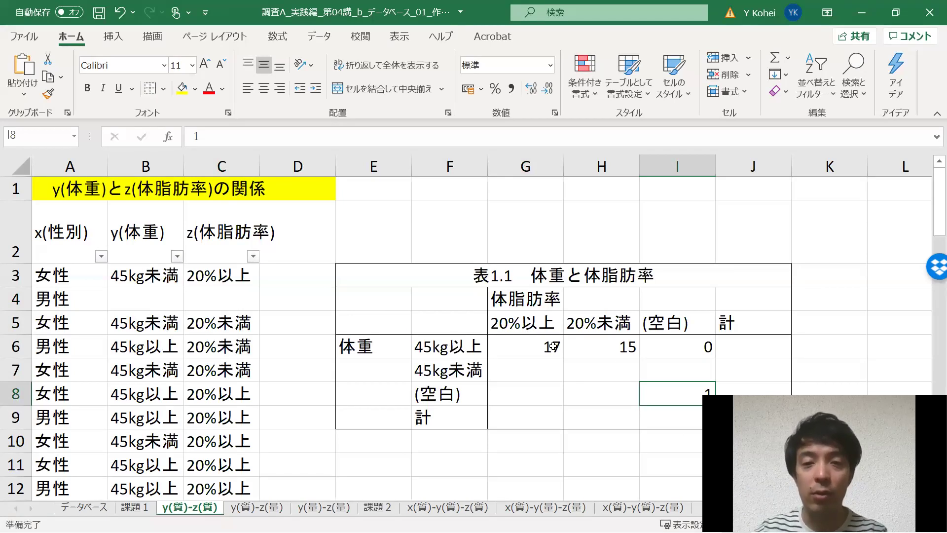
Step: Select the count cells G6:I8, then return to the weight header B2
left_click_drag(553, 347, 701, 396)
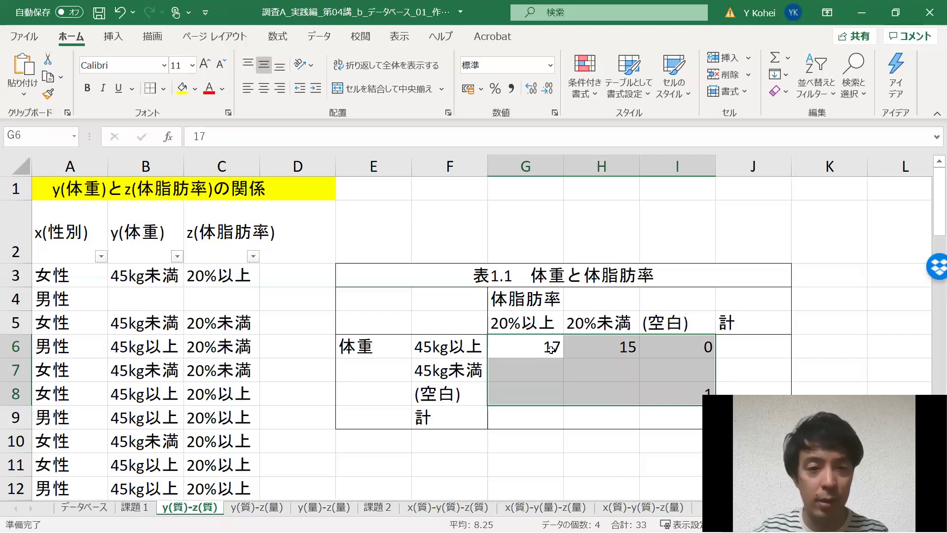
left_click(551, 350)
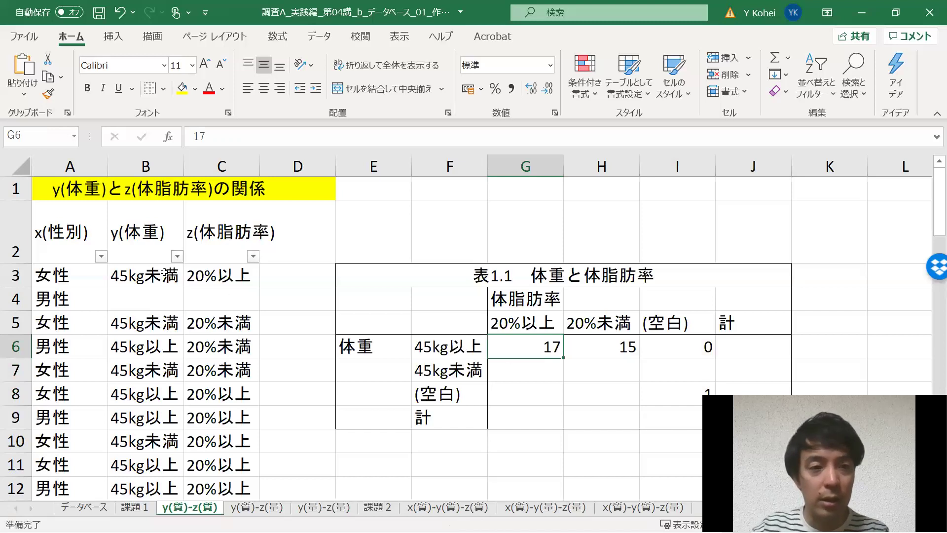
left_click(163, 255)
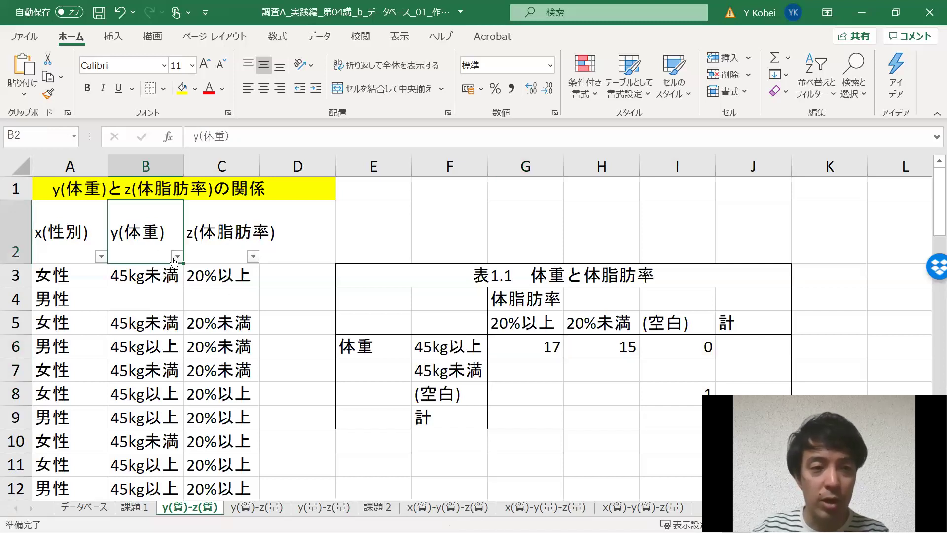
Step: Filter the weight column to 45kg未満 only
left_click(176, 256)
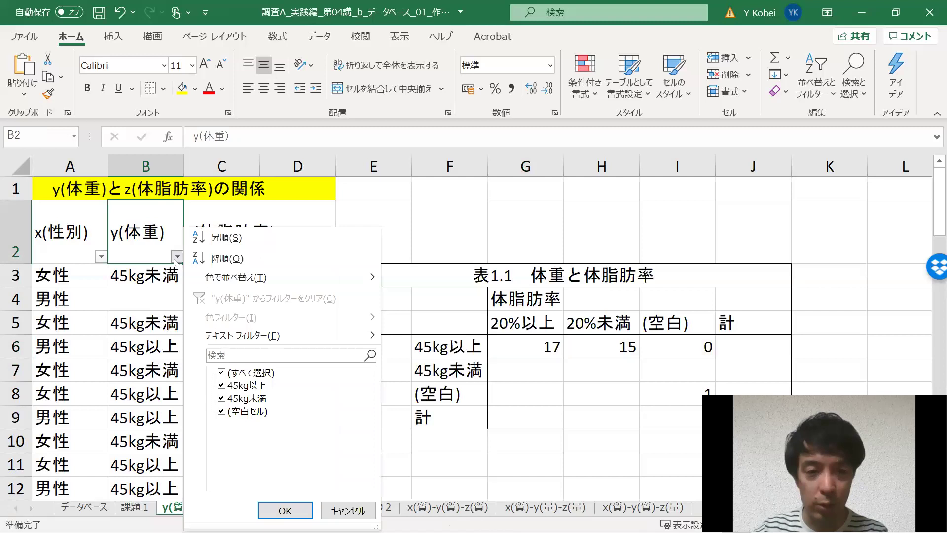
left_click(223, 373)
left_click(227, 400)
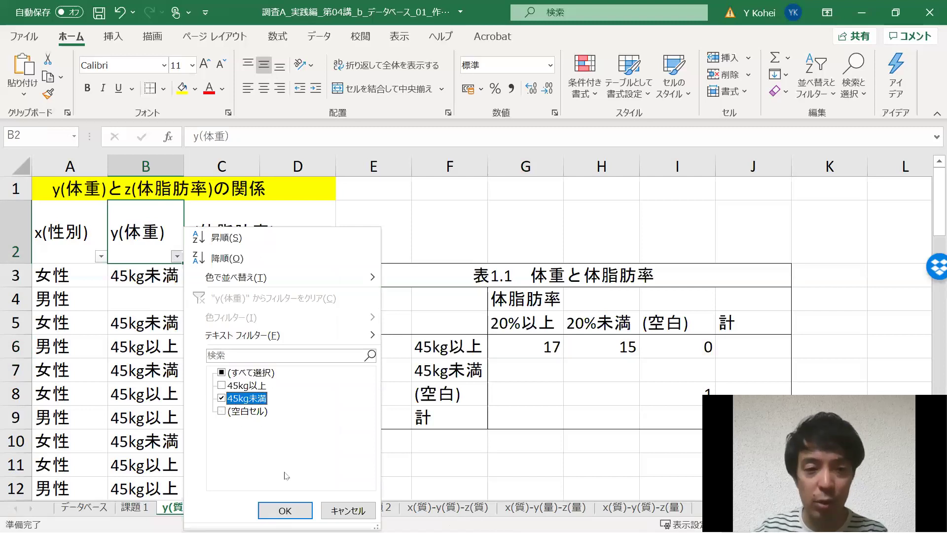
left_click(285, 511)
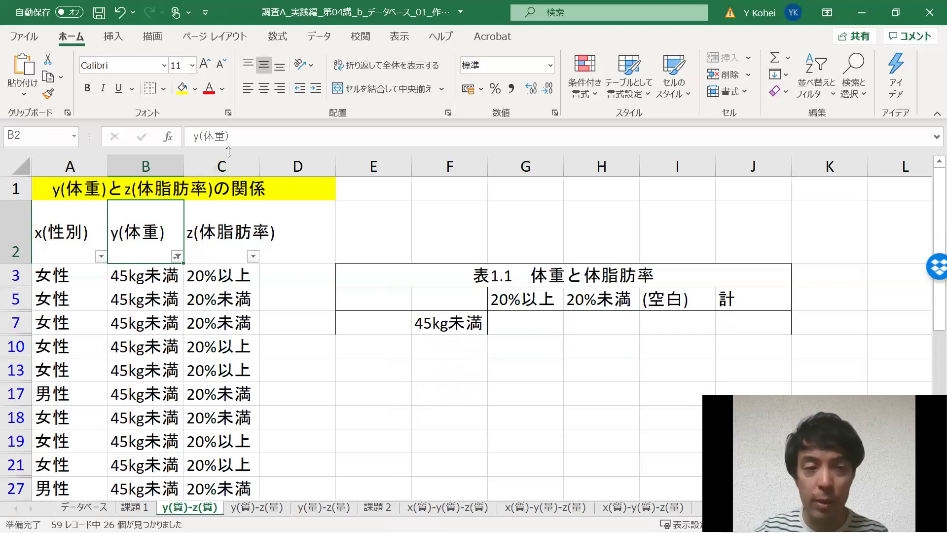
Step: Narrow the body-fat column to 20%以上 only
left_click(253, 256)
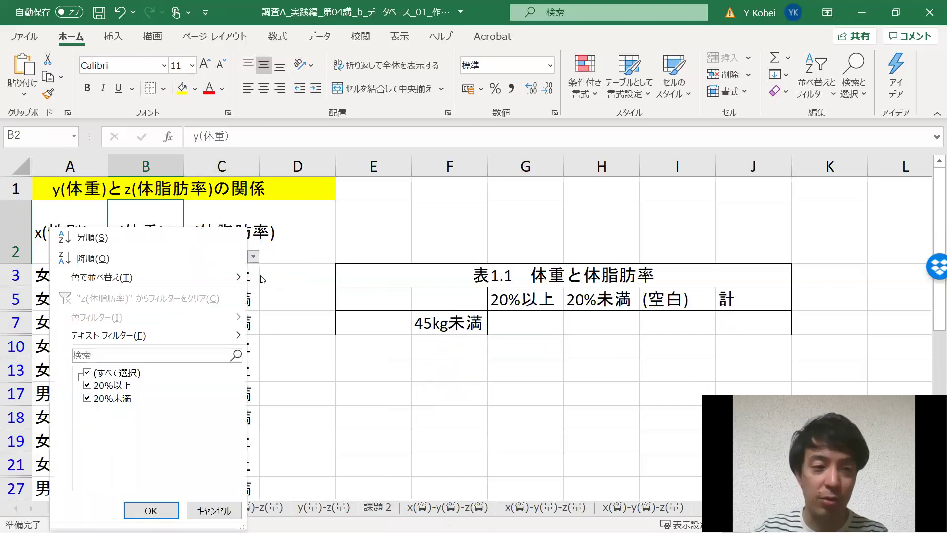
left_click(87, 372)
left_click(87, 385)
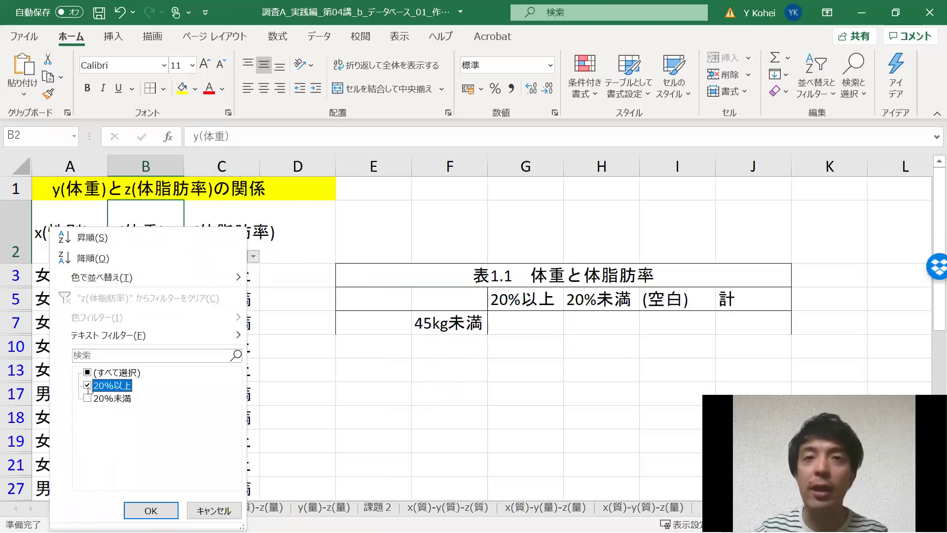
key("ctrl")
key("ctrl")
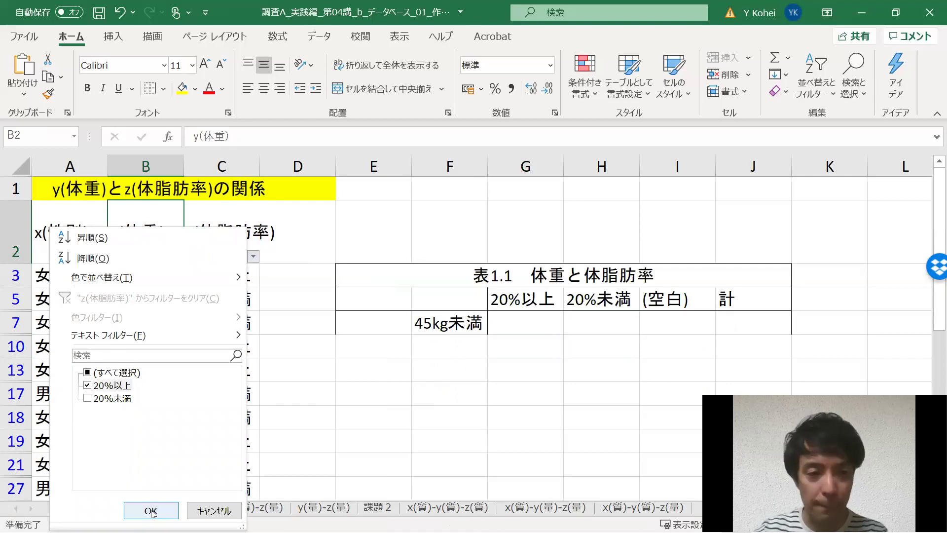
left_click(151, 511)
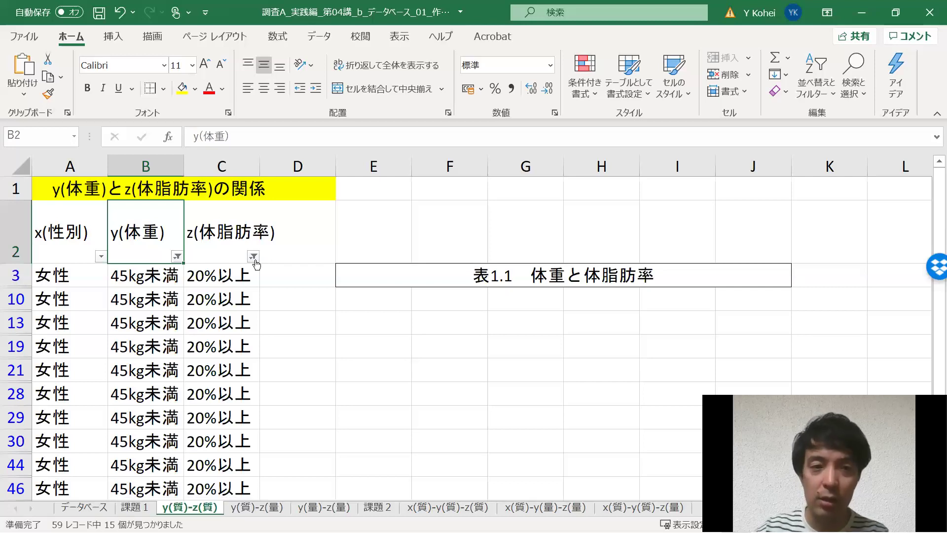
Step: Reselect every body-fat category, showing 26 of 59 records
left_click(253, 257)
left_click(106, 375)
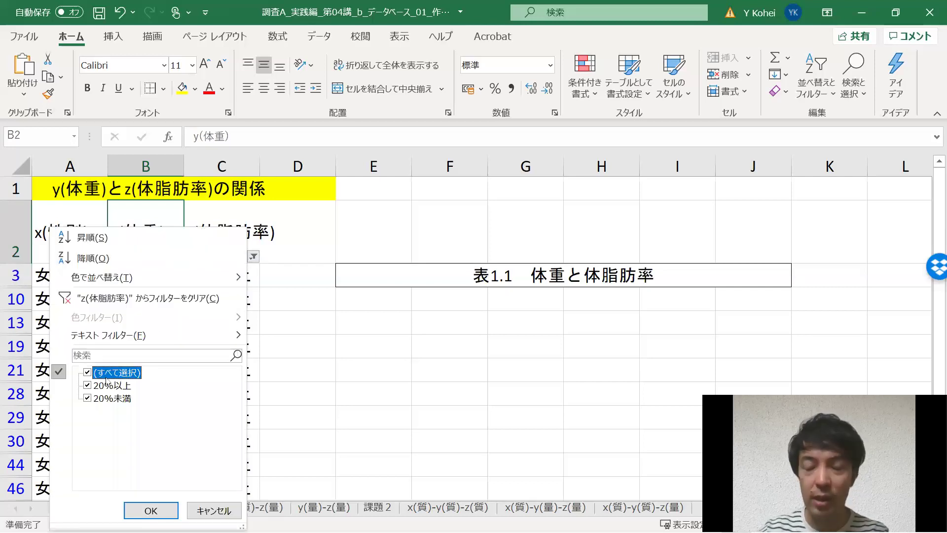
key("Return")
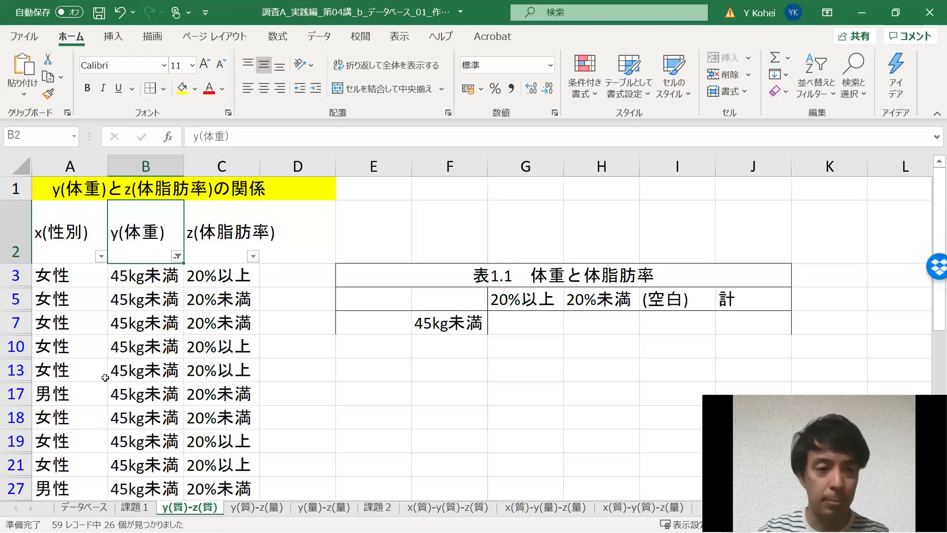
left_click(222, 240)
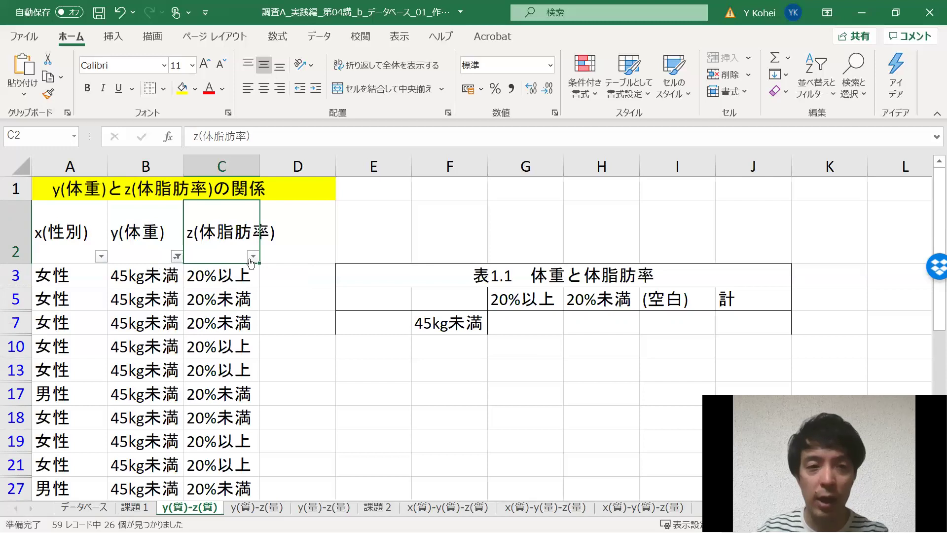
Step: Filter the body-fat column to 20%未満 only
left_click(253, 256)
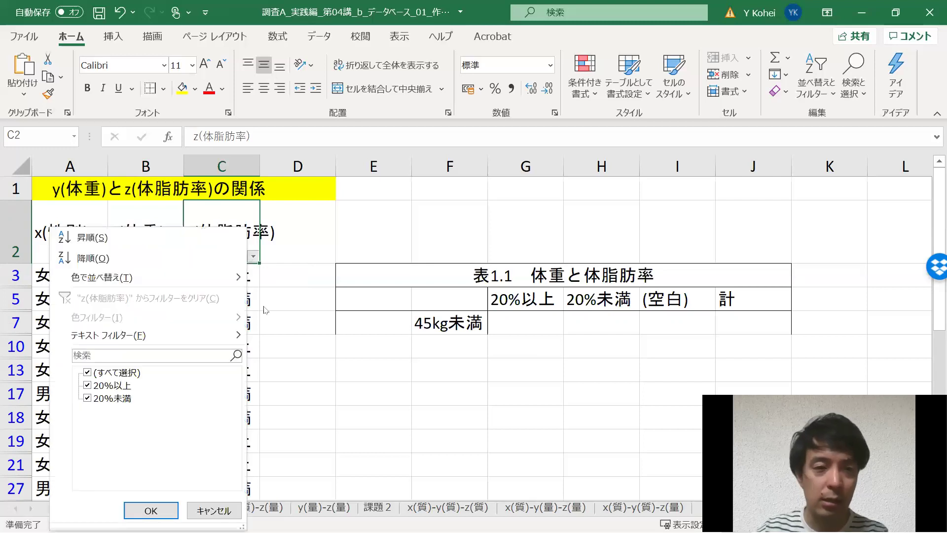
left_click(101, 383)
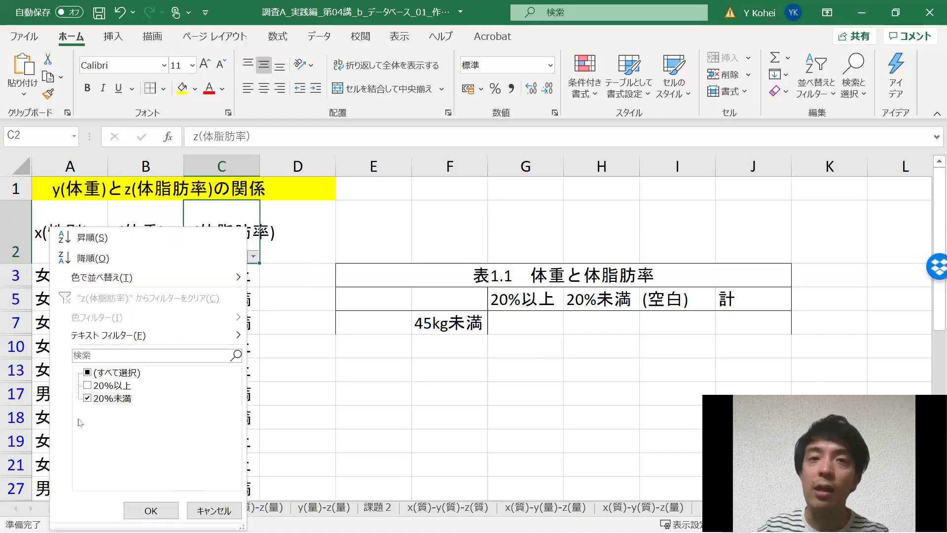
left_click(160, 510)
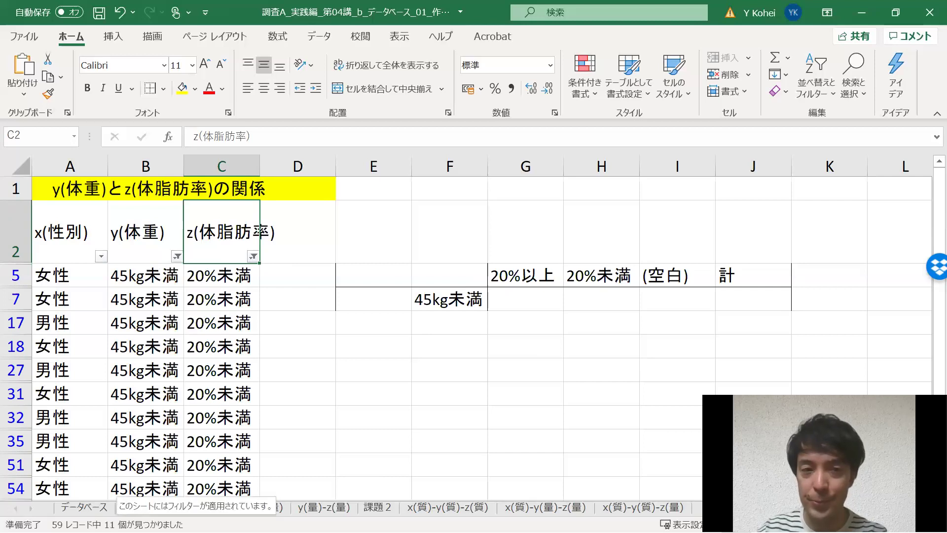
Step: Restore all body-fat categories and tick every weight value, blanks included
left_click(253, 256)
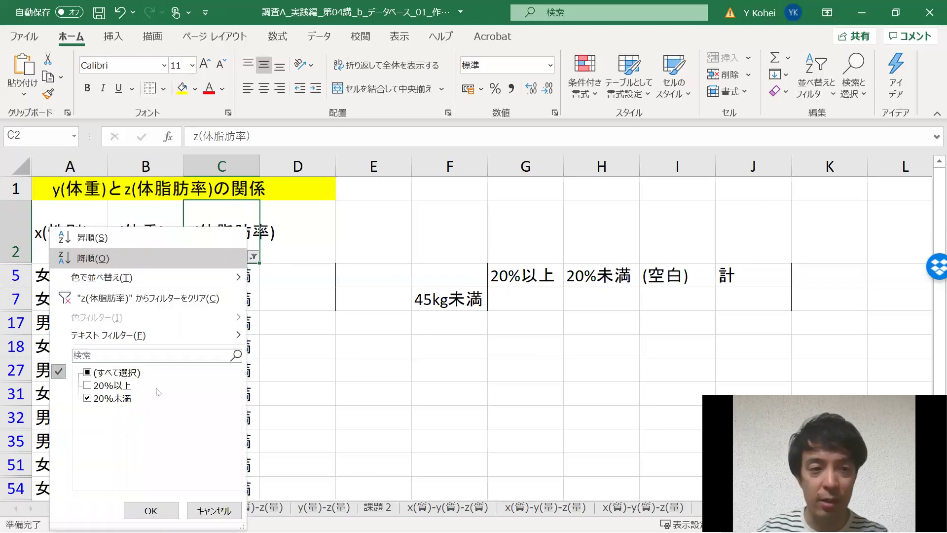
left_click(114, 377)
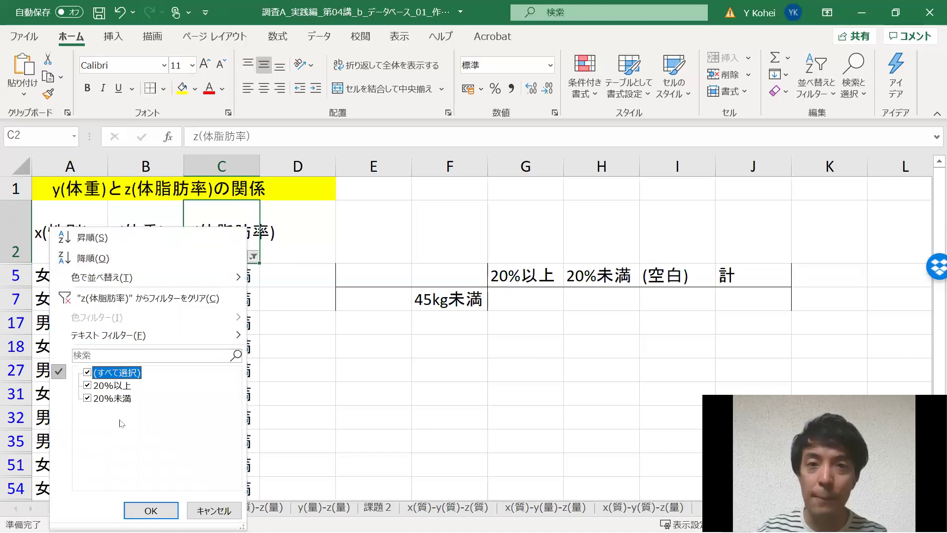
left_click(175, 510)
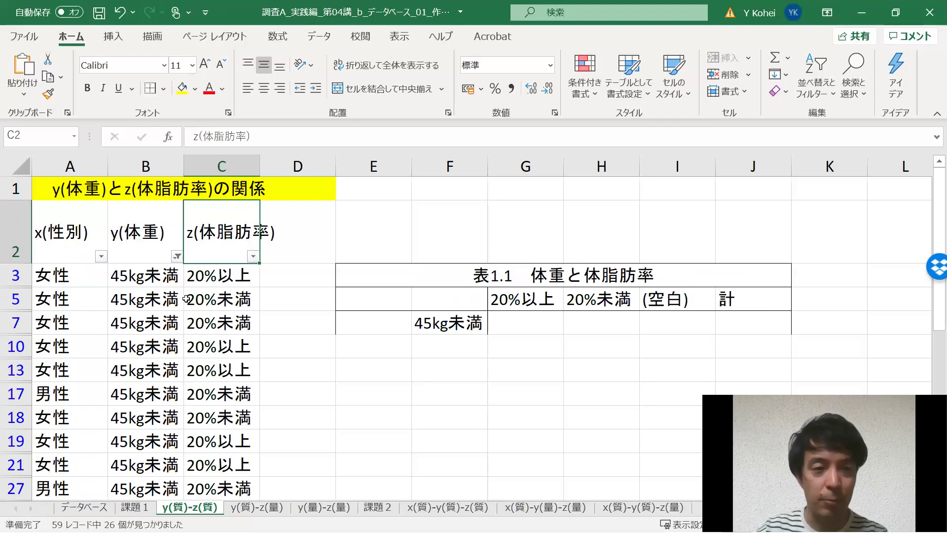
left_click(177, 257)
left_click(177, 257)
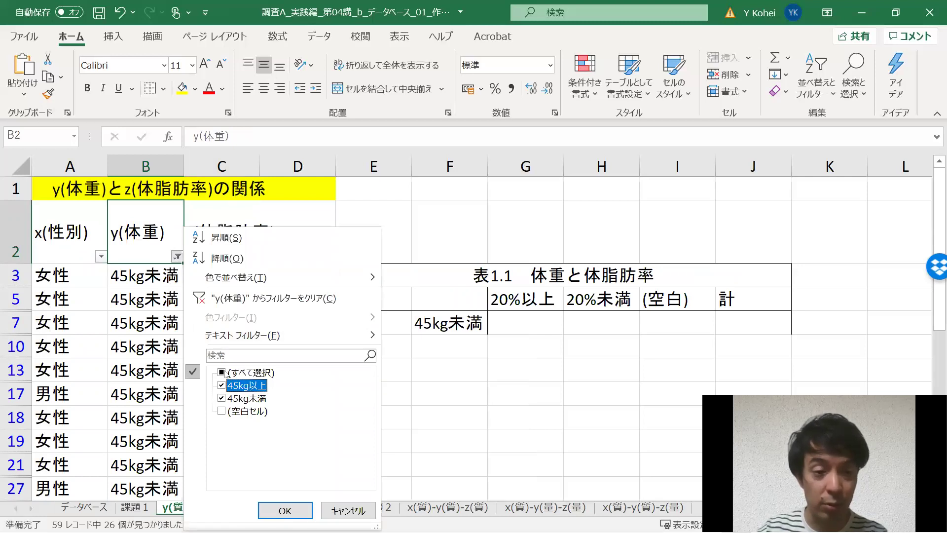
left_click(224, 374)
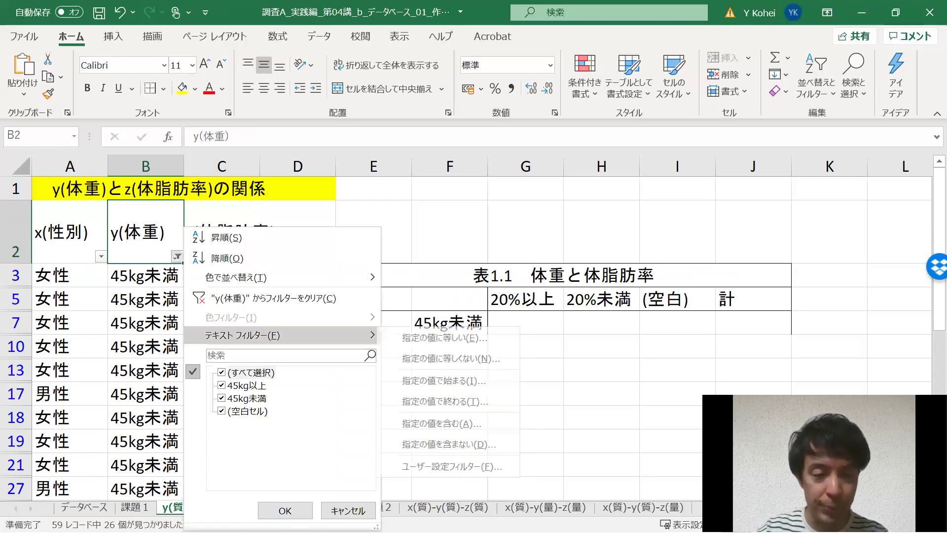
Step: Show all records, then enter 15, 11 and 0 in G7:I7 for the 45kg未満 row
left_click(290, 512)
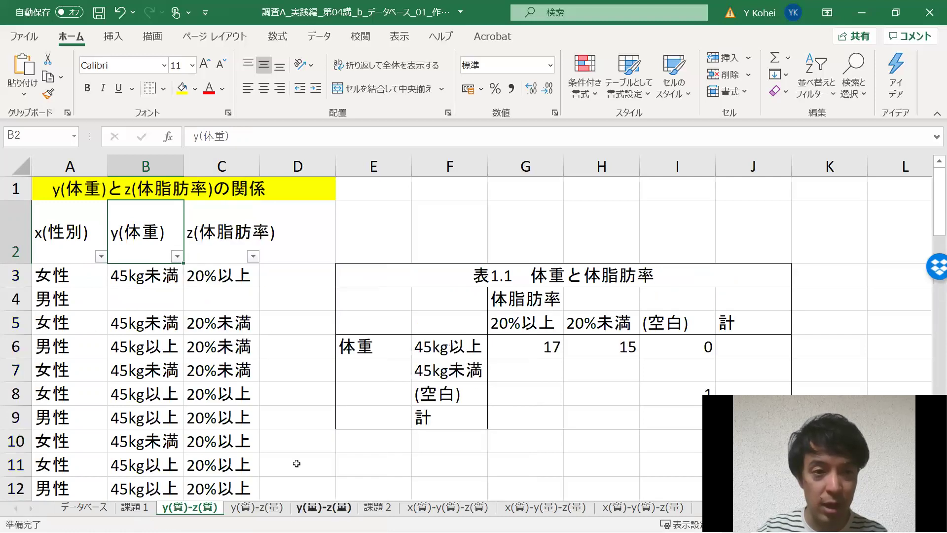
left_click_drag(162, 256, 218, 247)
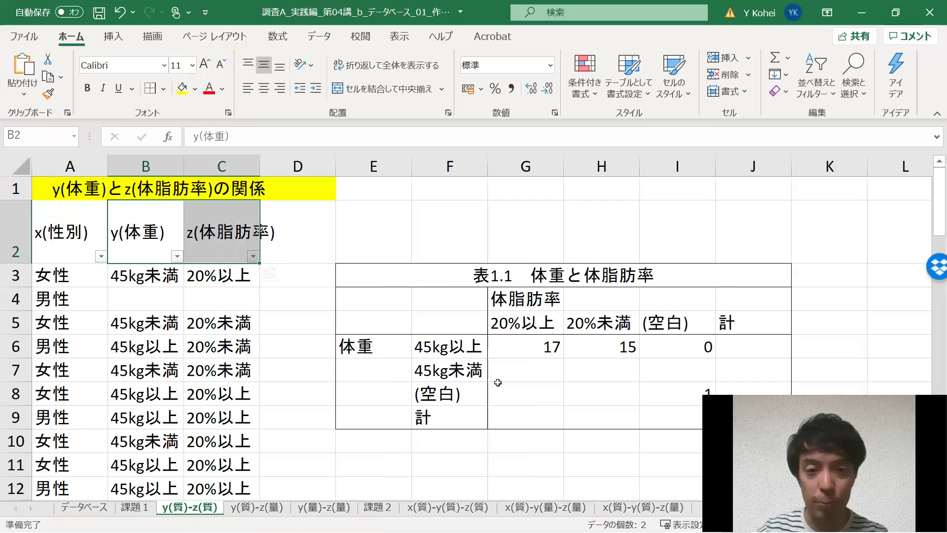
left_click(542, 374)
type("1")
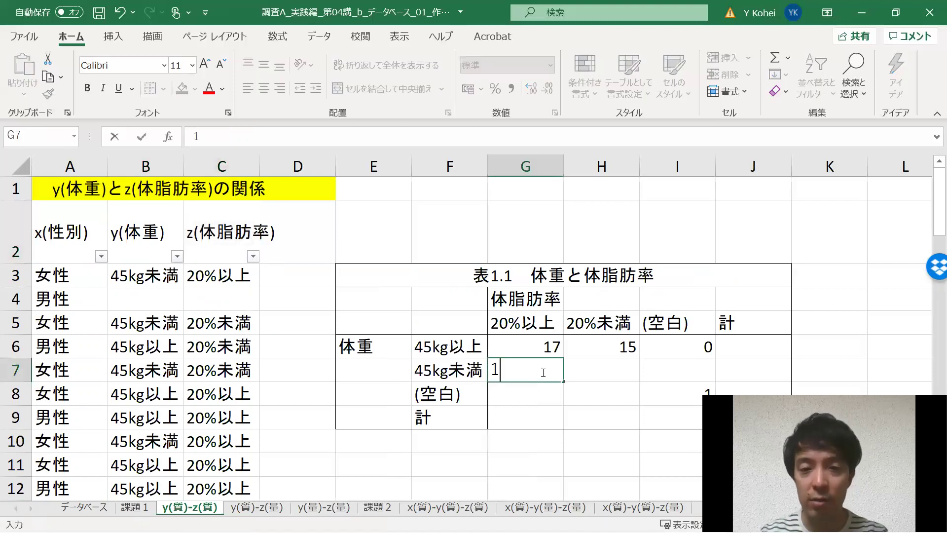
type("5")
key("Tab")
type("11")
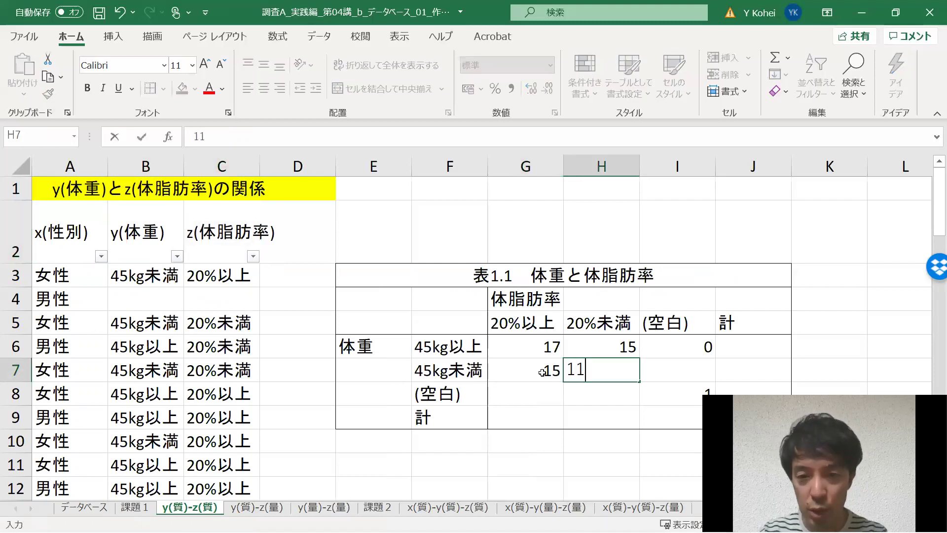
key("Tab")
type("0")
key("Down")
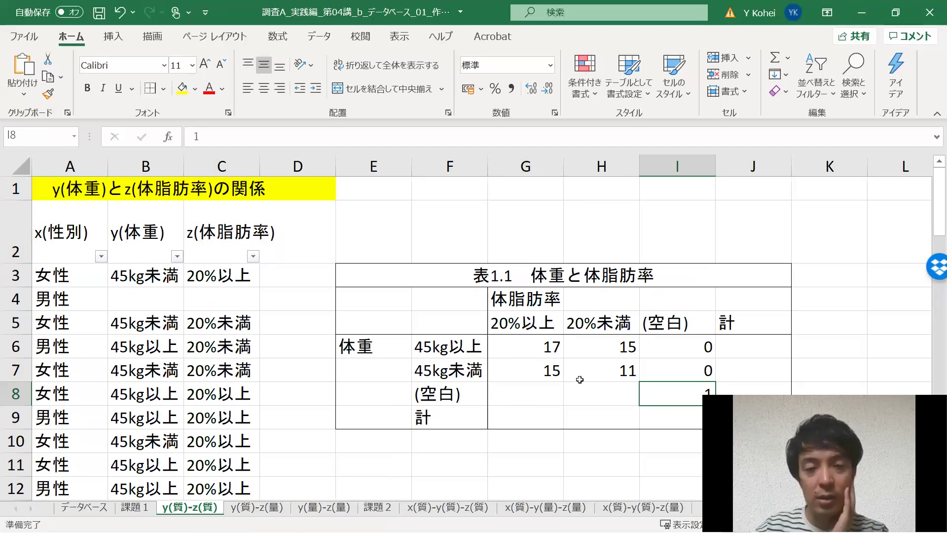
Step: Move to the (空白) weight row label in cell F8
left_click(444, 394)
left_click(546, 399)
left_click(449, 398)
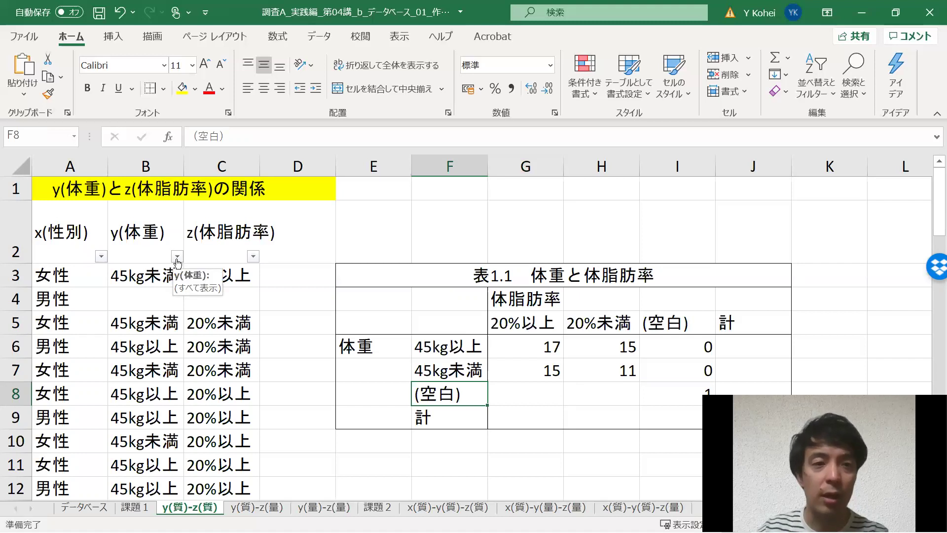
Step: Uncheck 45kg以上 and 45kg未満 in the weight filter, keeping only (空白セル)
left_click(176, 257)
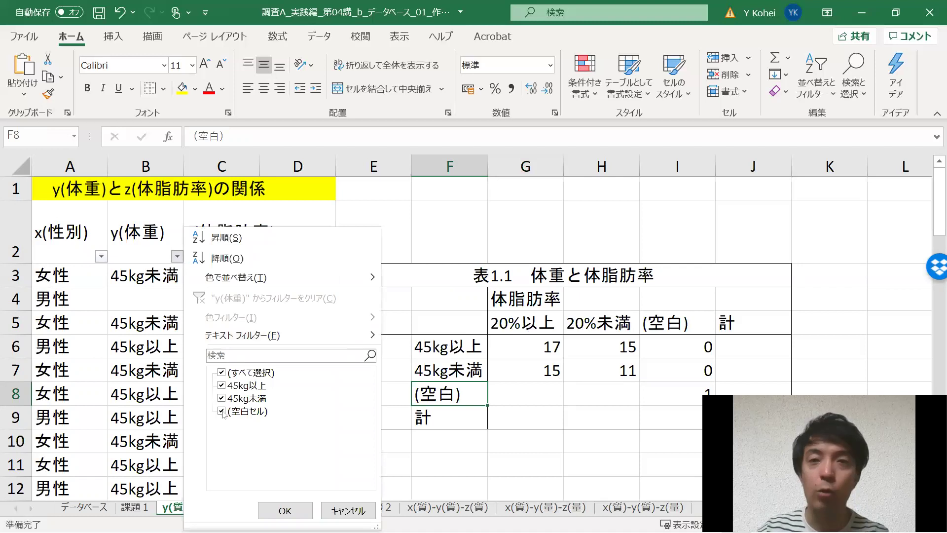
left_click(222, 385)
left_click(222, 398)
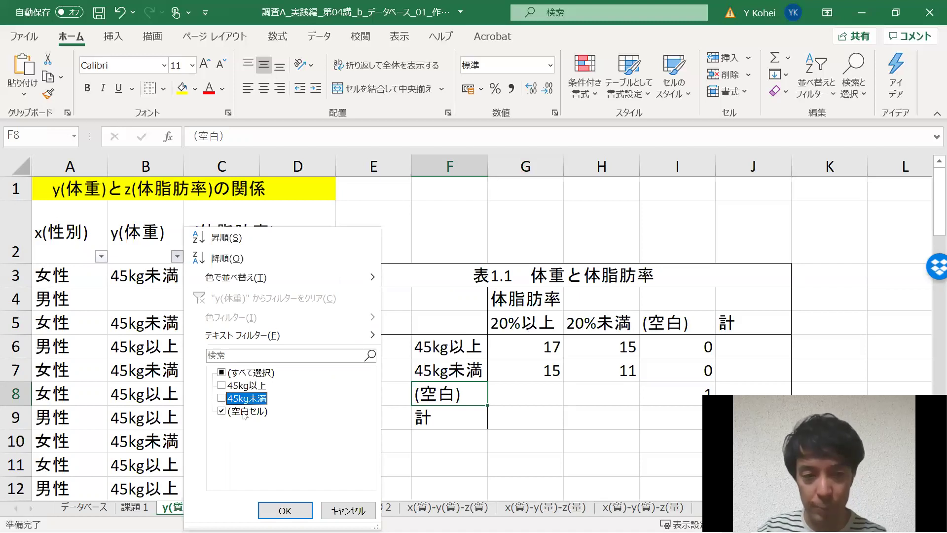
left_click(245, 413)
left_click(239, 413)
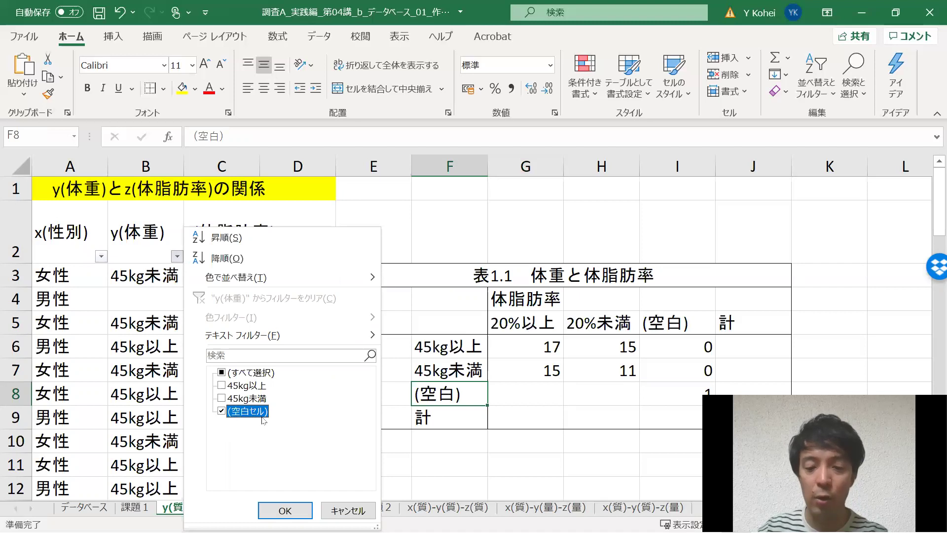
key("ctrl")
key("ctrl")
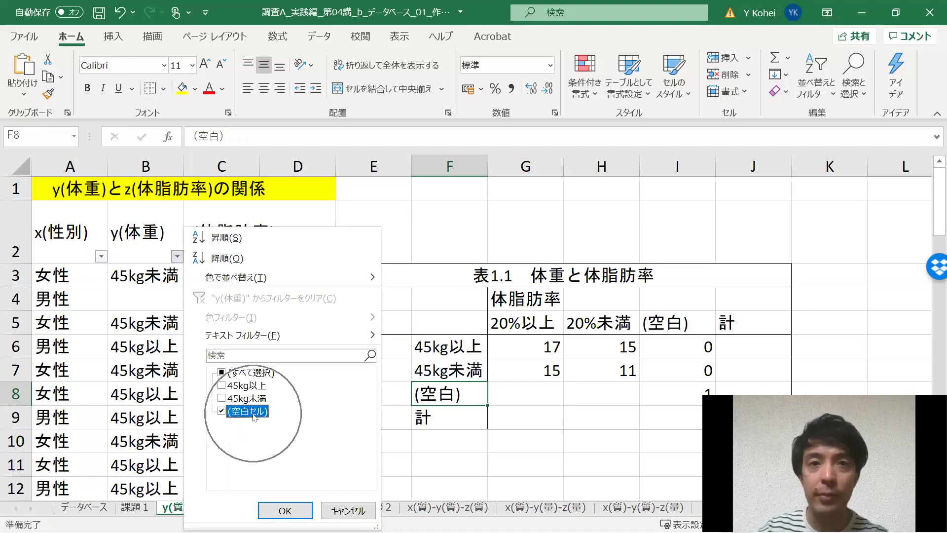
key("ctrl")
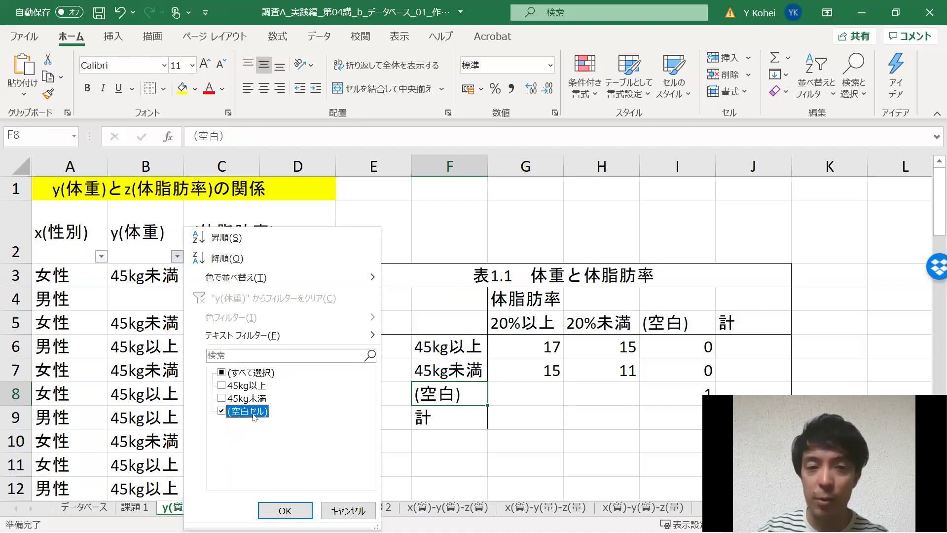
left_click(285, 511)
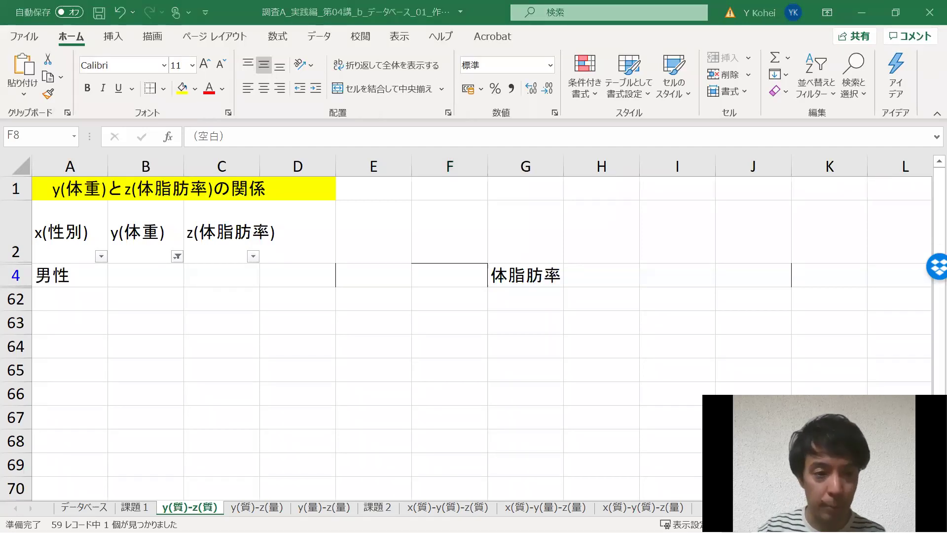
left_click_drag(119, 531, 130, 529)
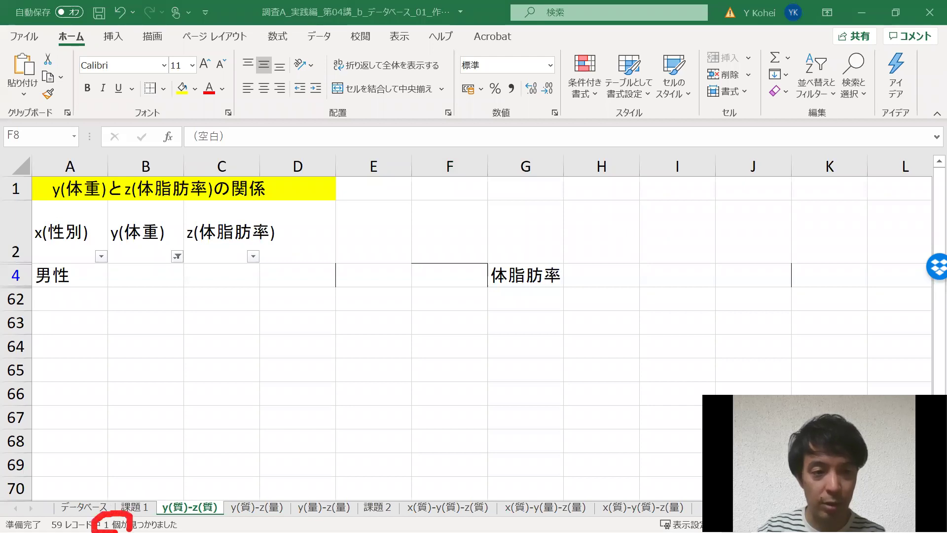
Step: Reset the weight filter to all values, showing all 59 records beside 表1.1
mouse_move(141, 295)
left_mouse_down()
mouse_move(262, 271)
mouse_move(213, 278)
left_mouse_up()
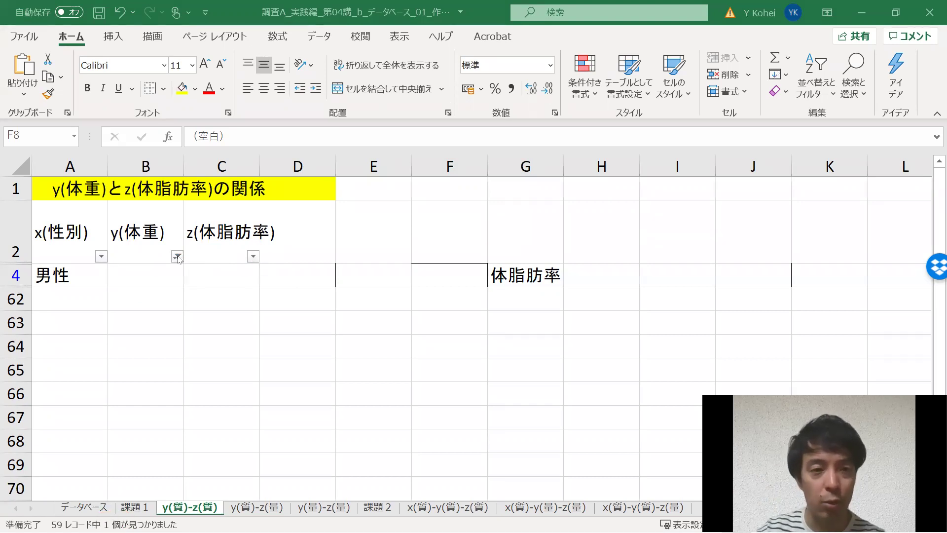
left_click(176, 256)
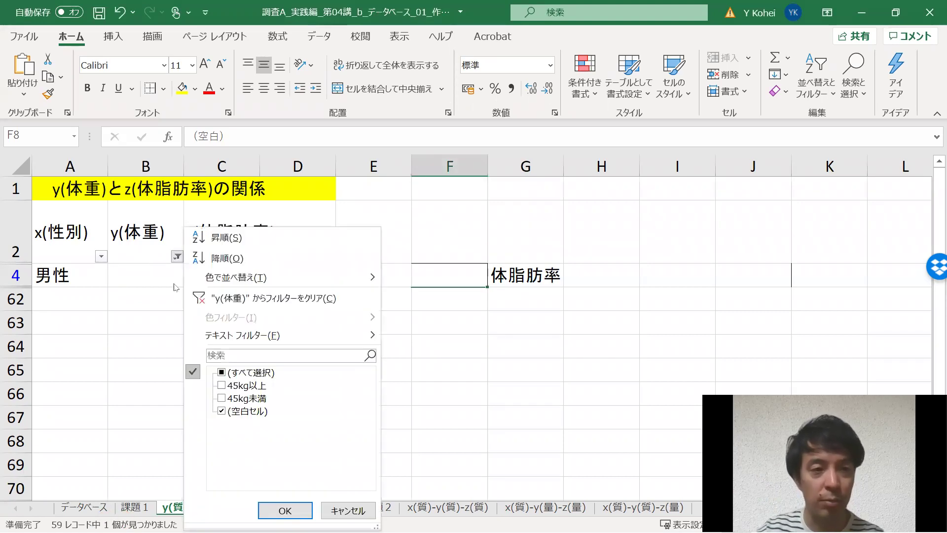
key("Return")
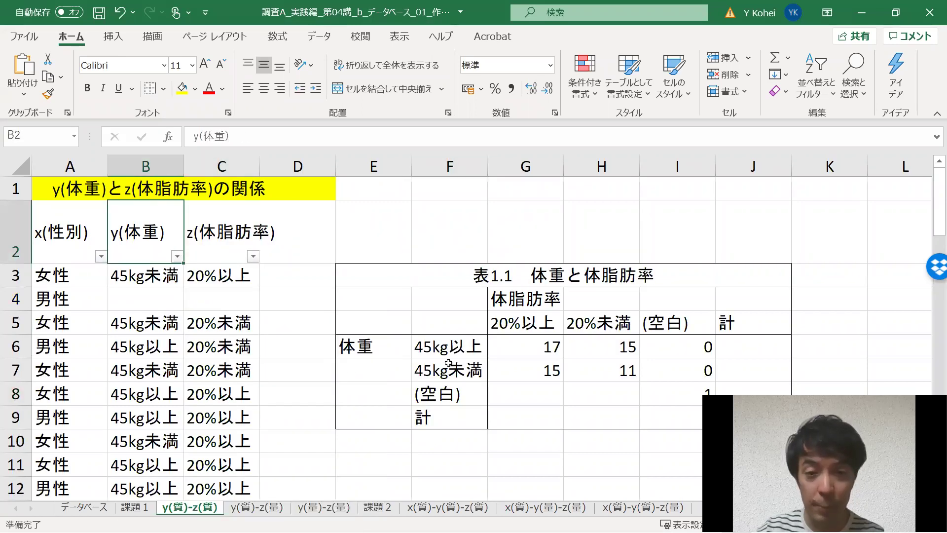
Step: Enter 0 in G8 and H8, then select G6:I8 to confirm the counts total 59
left_click(516, 394)
left_click(458, 395)
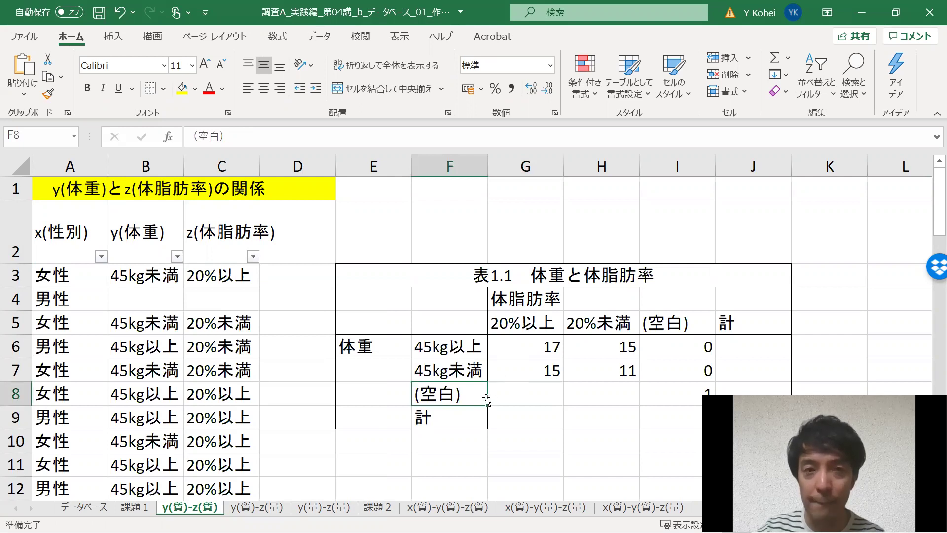
mouse_move(477, 391)
left_mouse_down()
mouse_move(709, 391)
mouse_move(701, 392)
left_mouse_up()
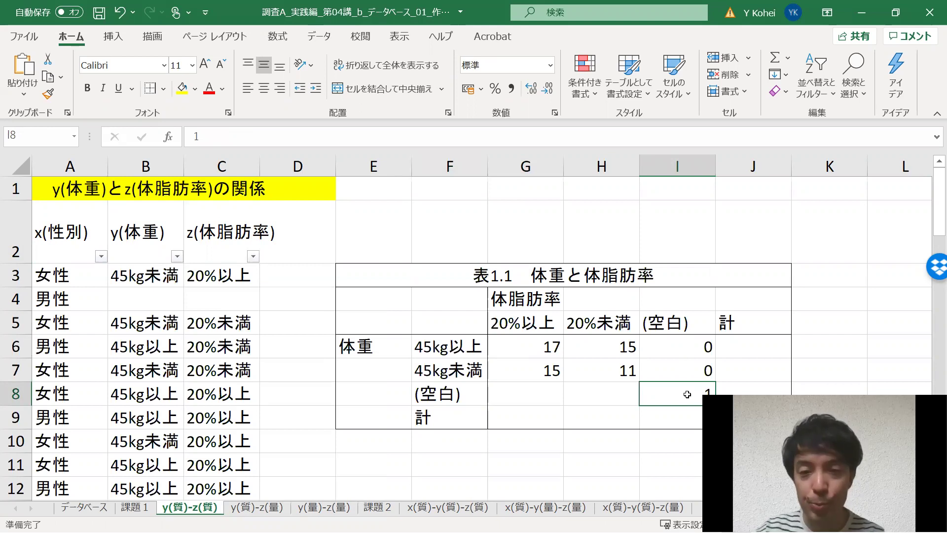
left_click_drag(604, 397, 530, 401)
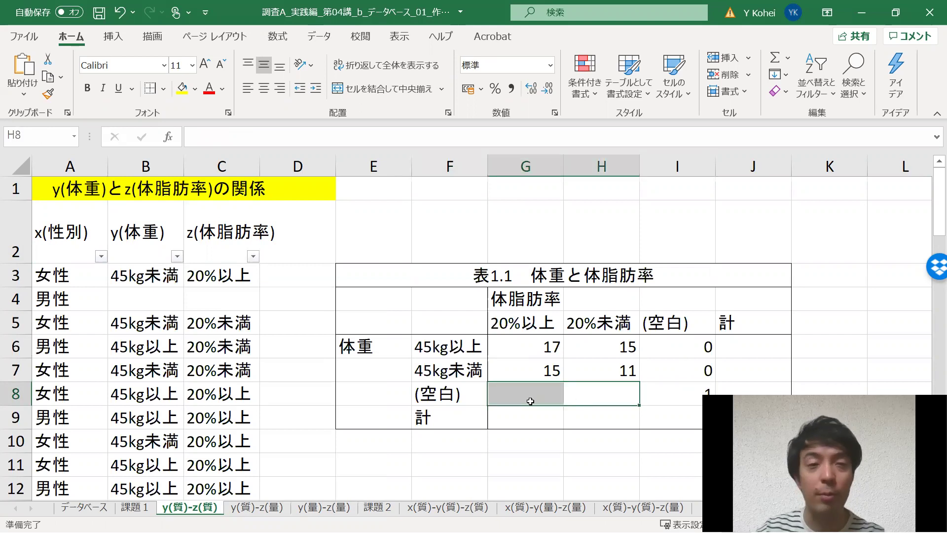
left_click(530, 401)
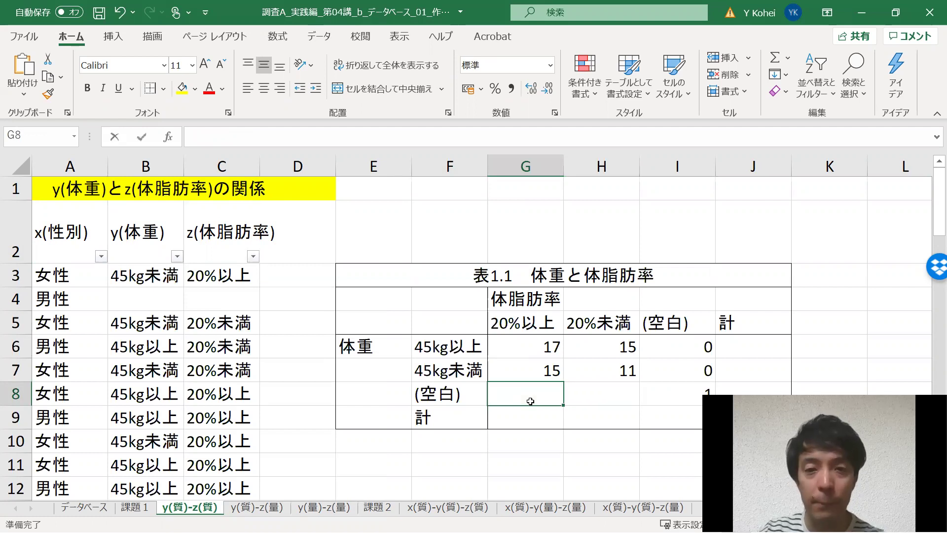
type("0")
key("Return")
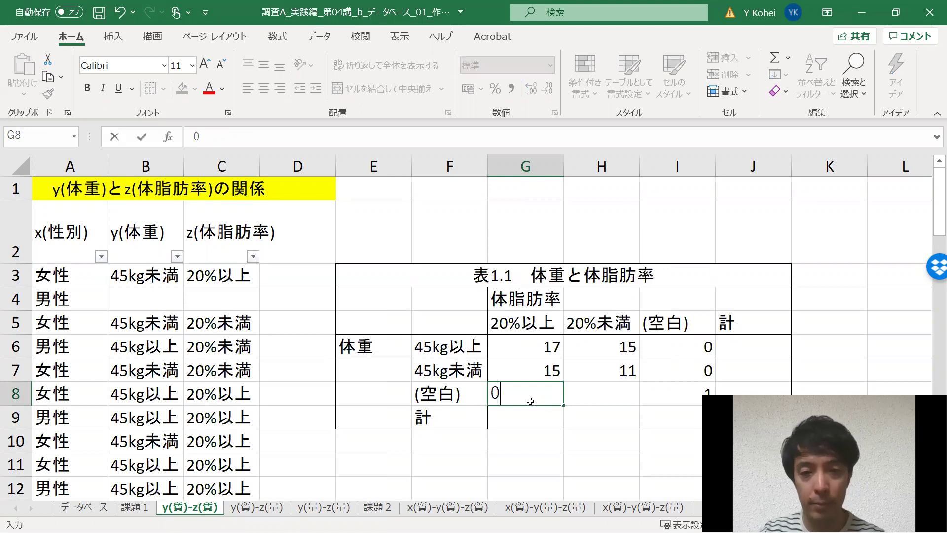
key("Tab")
type("0")
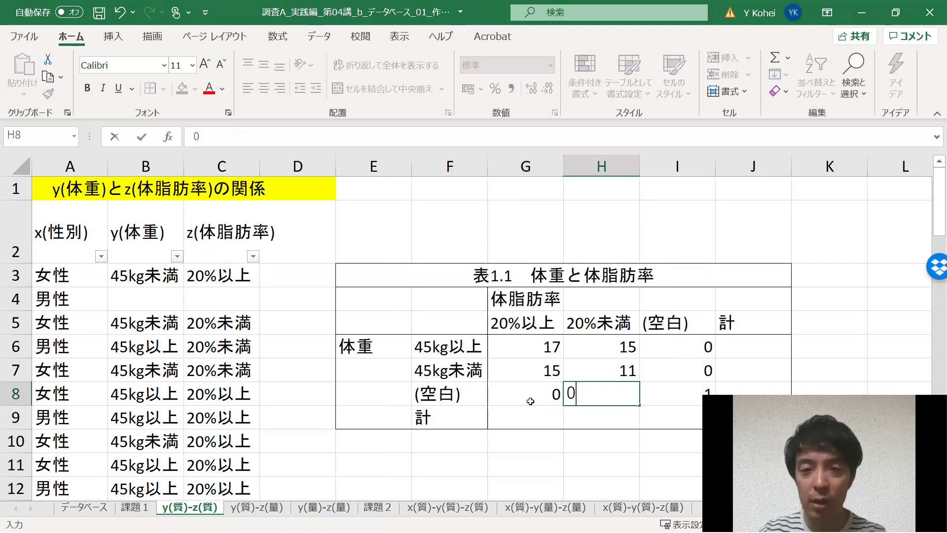
key("Tab")
key("shift+Up")
key("shift+Up")
key("shift+Left")
key("shift+Left")
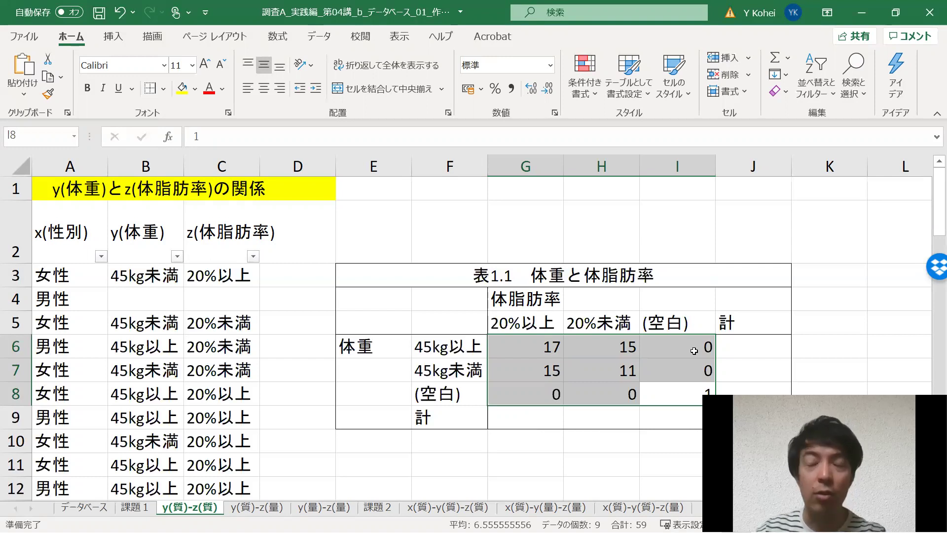
Step: Enter =SUM(G6:I6) in J6 to total the 45kg以上 row, giving 32
left_click(747, 349)
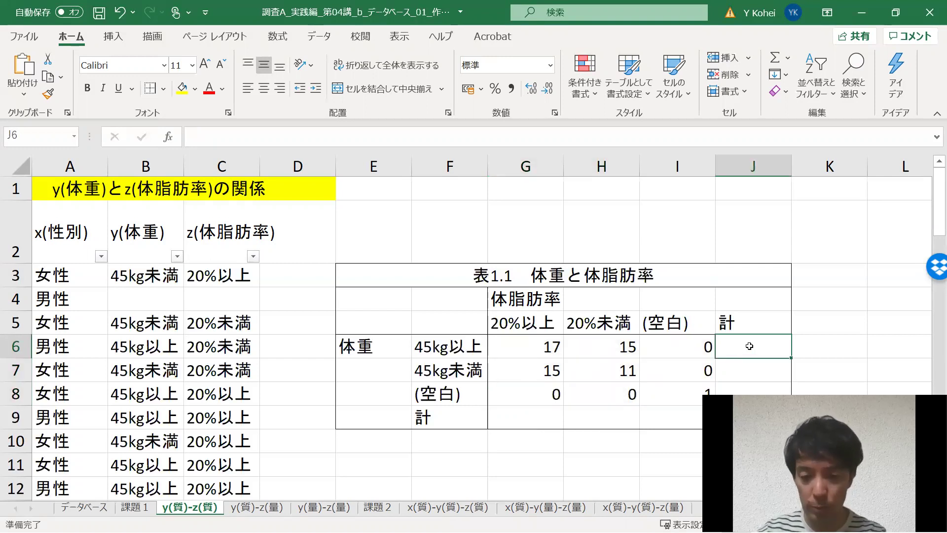
type("=")
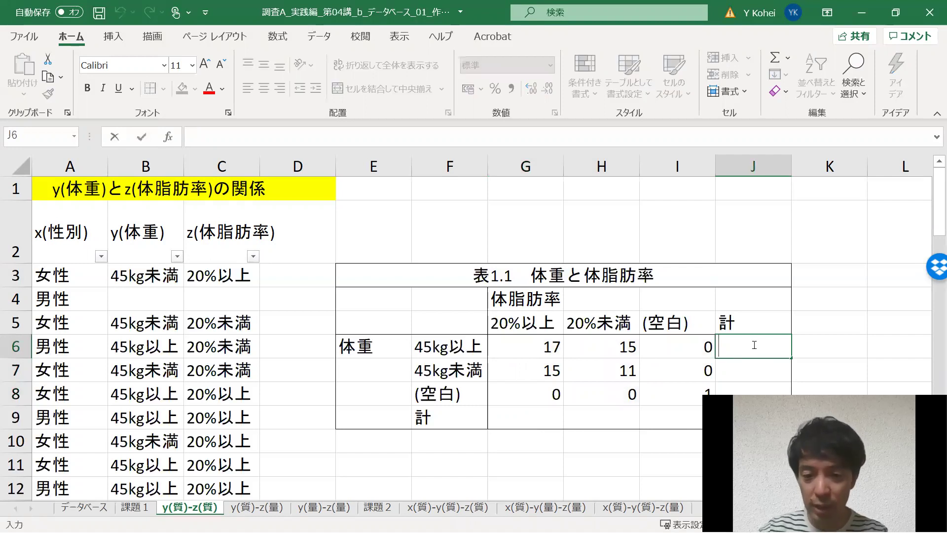
type("=")
key("BackSpace")
type("=sum()")
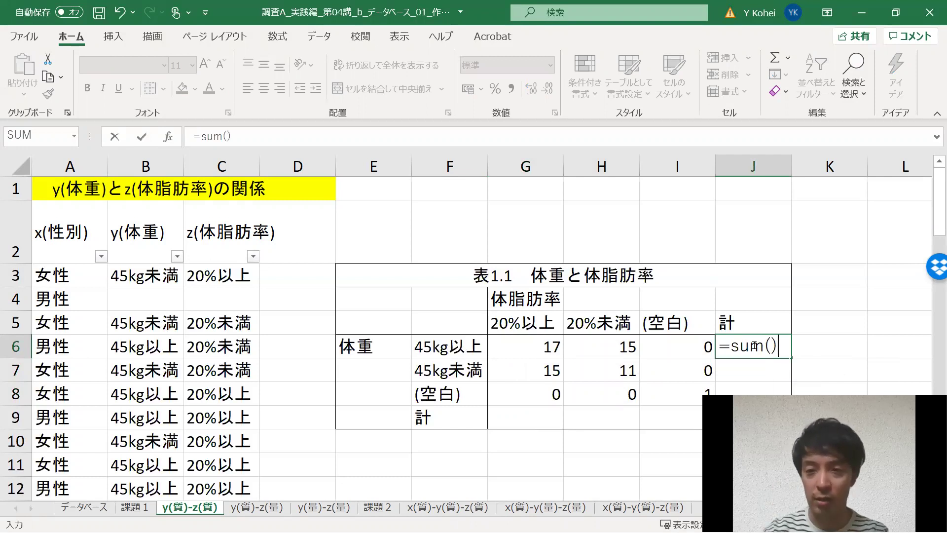
key("BackSpace")
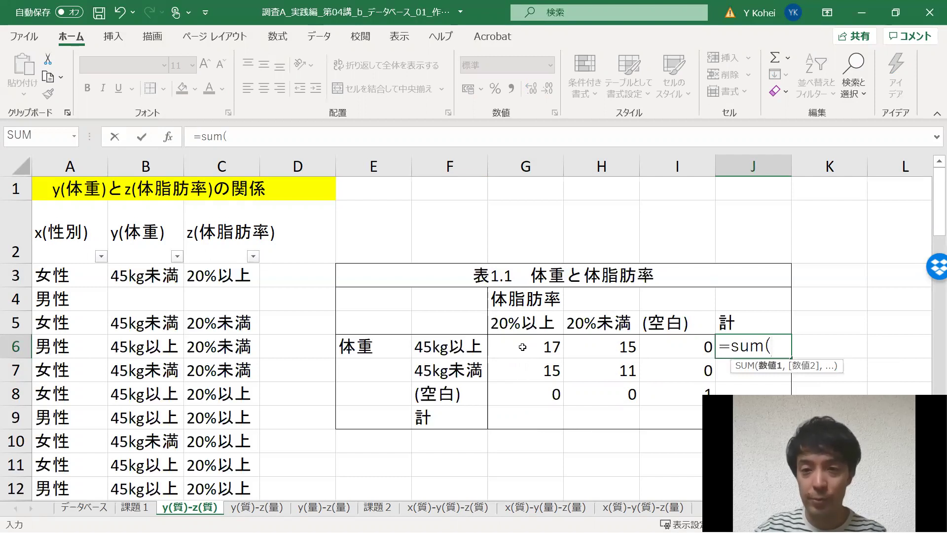
left_click_drag(522, 347, 680, 351)
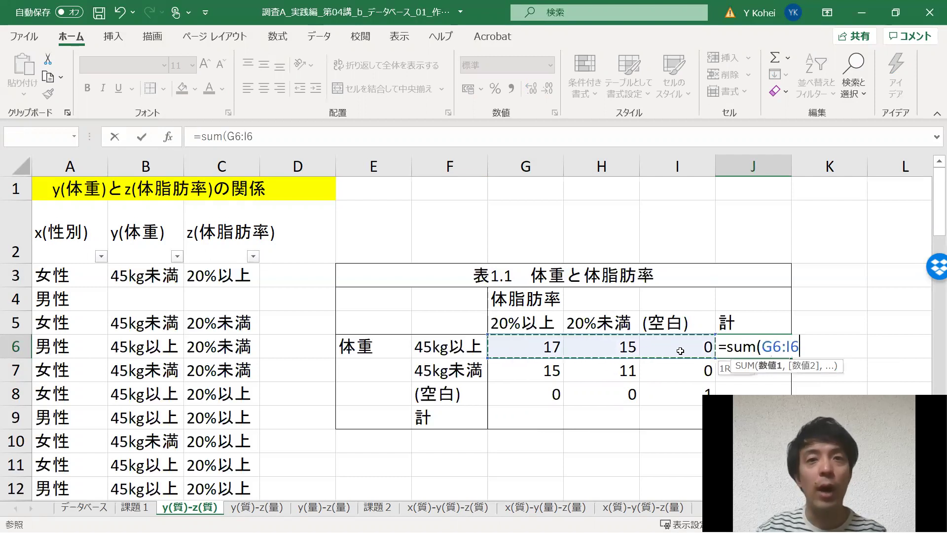
left_click_drag(681, 351, 692, 351)
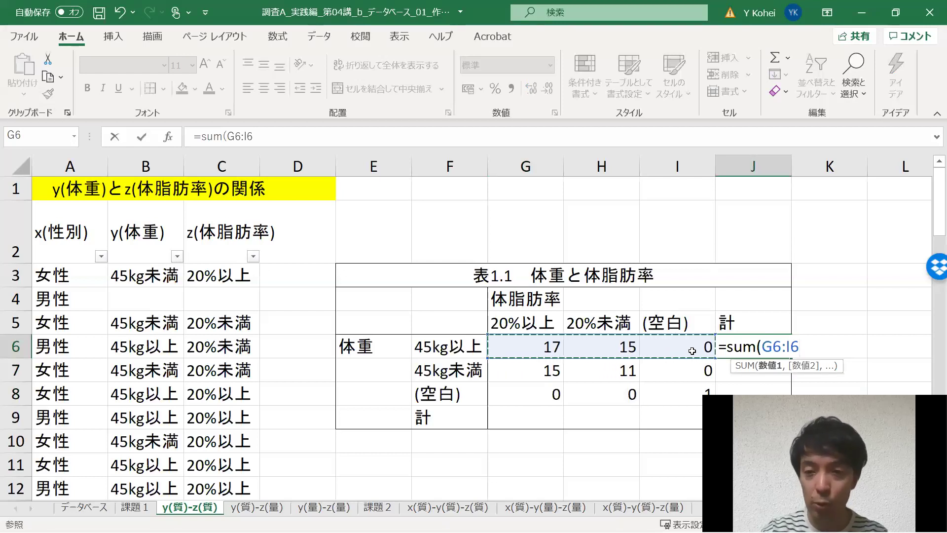
type(")")
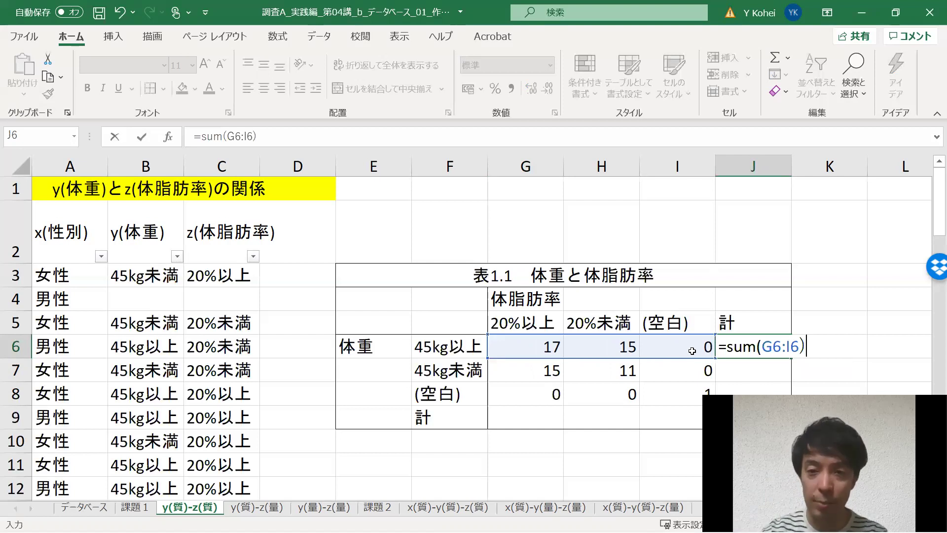
key("Return")
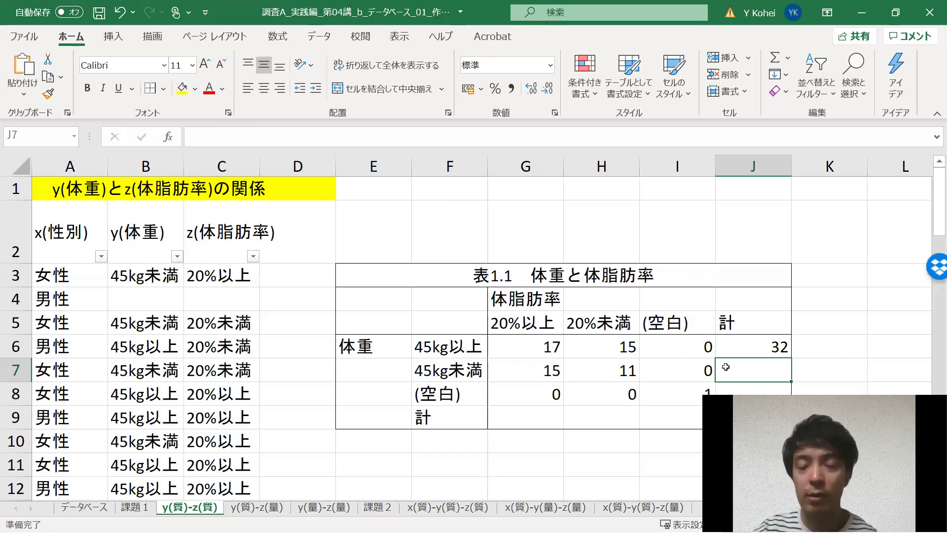
Step: Fill J6's row total down to J9, giving 26, 1 and 0 below 32
scroll(762, 370, "down", 1)
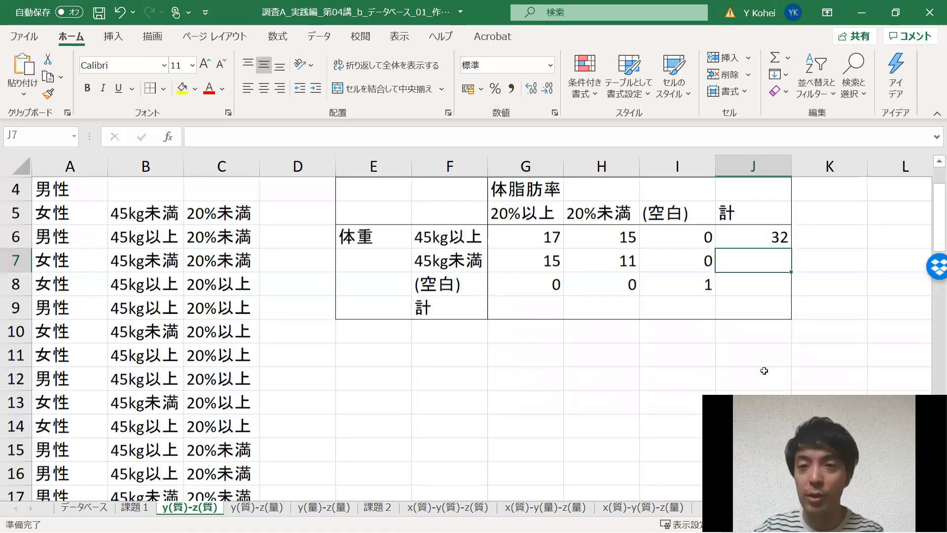
scroll(753, 362, "up", 1)
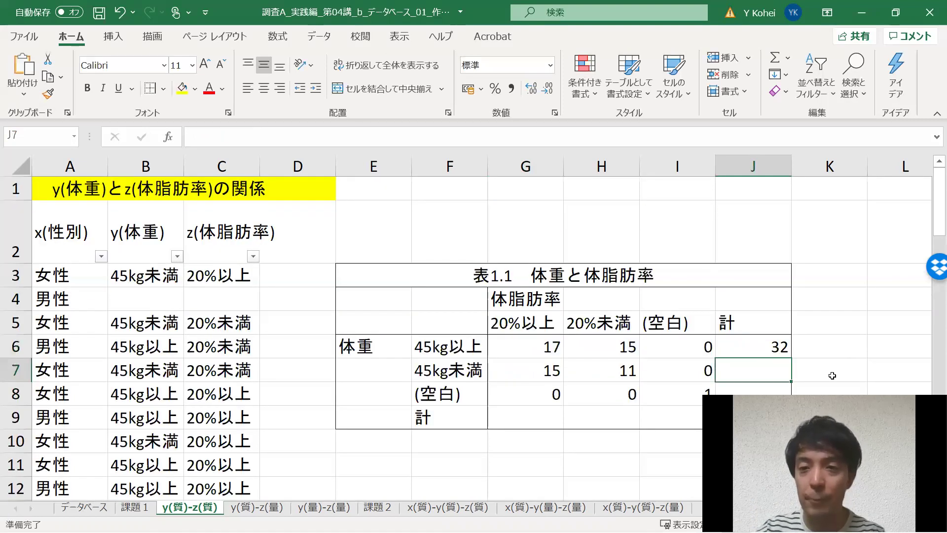
scroll(789, 350, "down", 1)
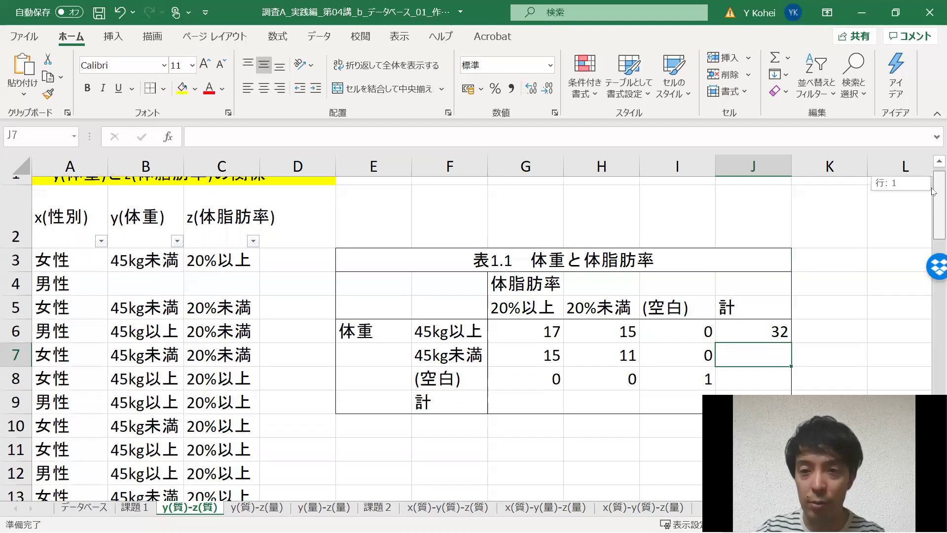
left_click(745, 325)
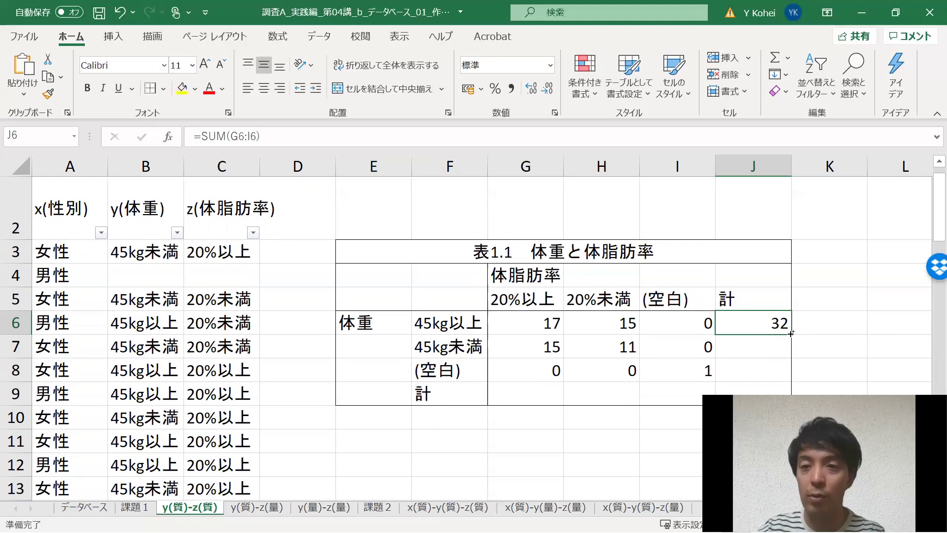
left_click_drag(793, 334, 793, 334)
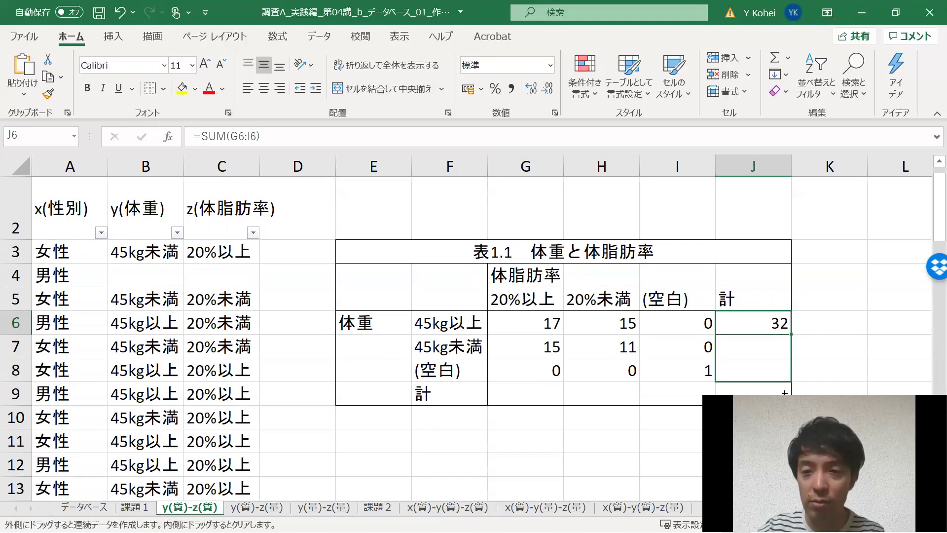
left_click_drag(792, 334, 790, 397)
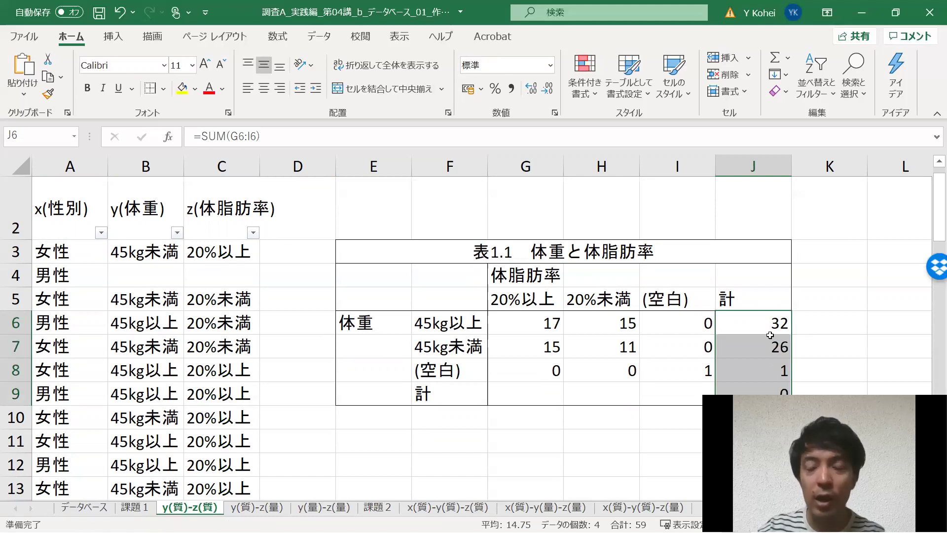
Step: Check the row-total formulas in J6 through J9
left_click_drag(777, 326, 777, 393)
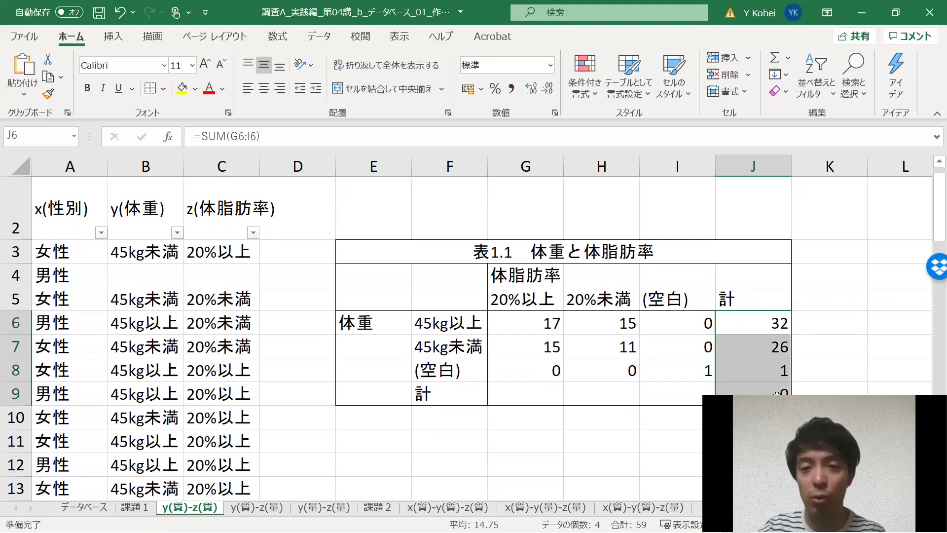
left_click(768, 325)
key("Down")
key("Down")
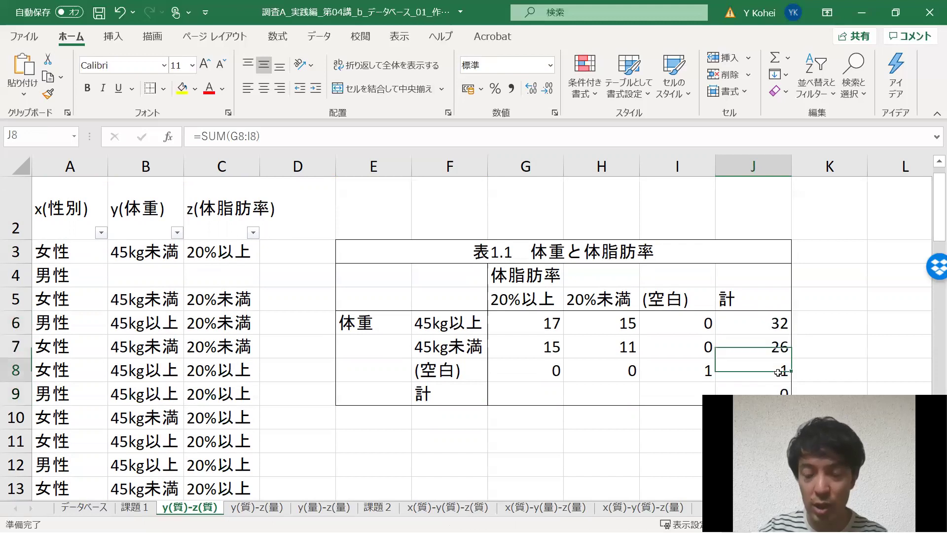
key("Down")
key("Down")
left_click(754, 389)
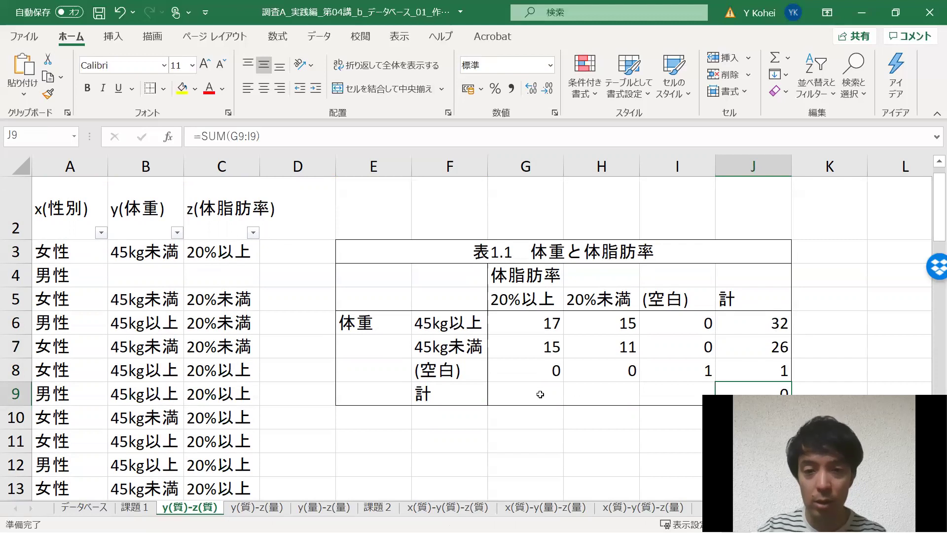
Step: AutoSum the column in G9 and fill across the 計 row to J9, giving totals 32, 26, 1 and 59
left_click(540, 394)
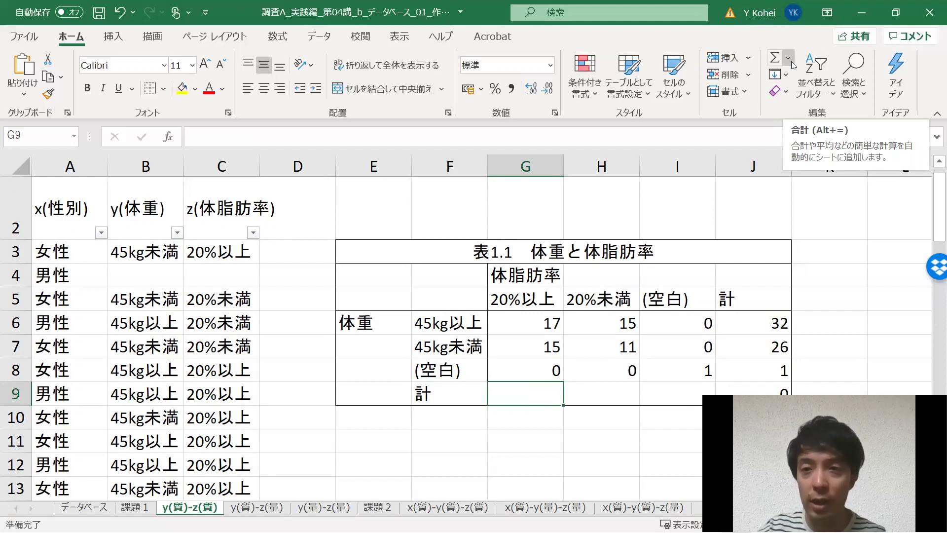
left_click(788, 58)
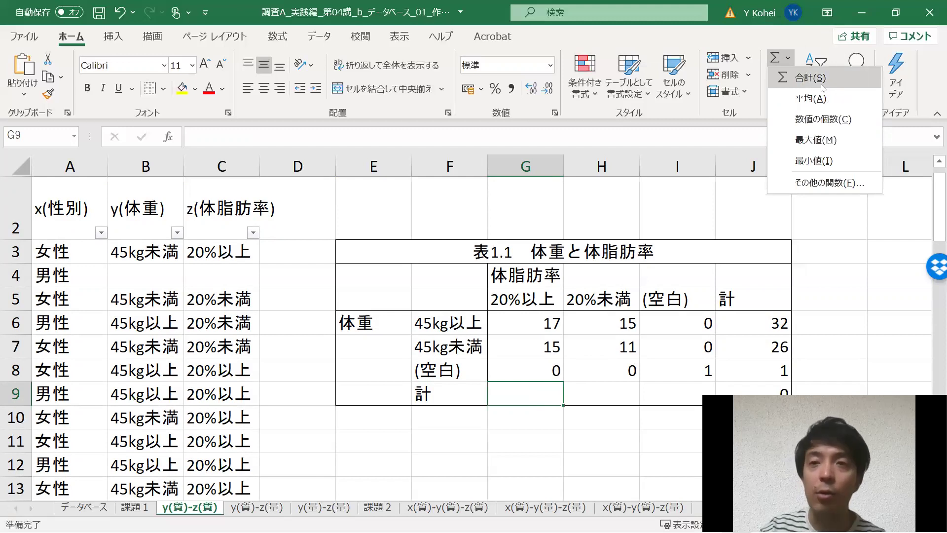
left_click(822, 88)
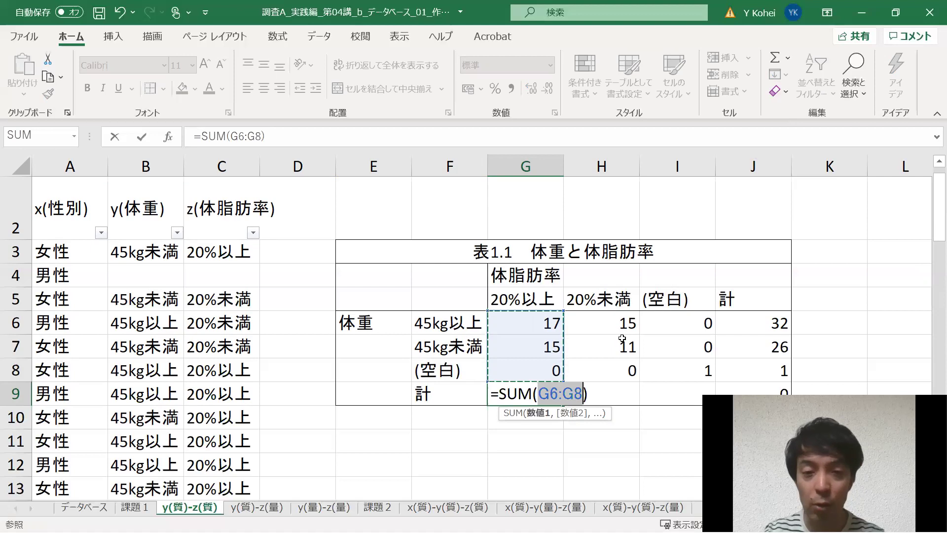
key("Return")
key("Up")
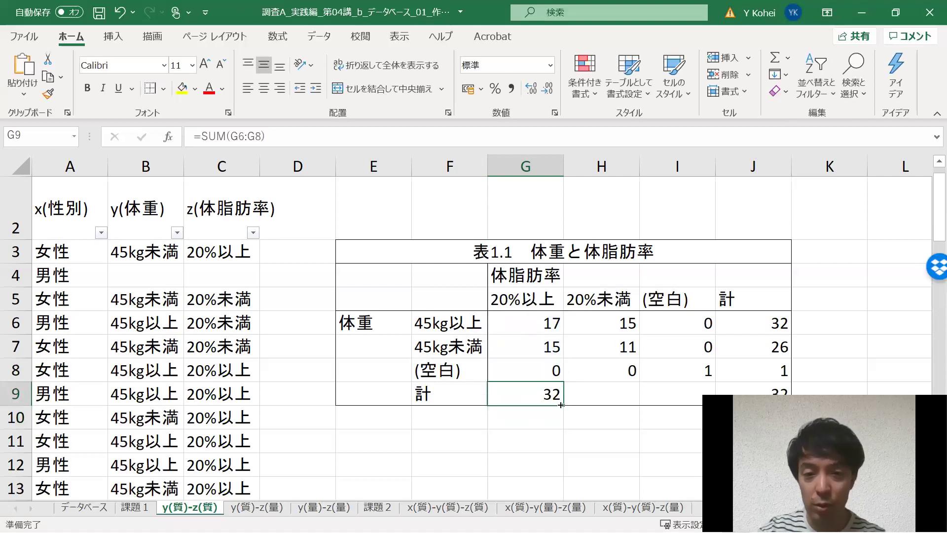
left_click_drag(563, 404, 696, 399)
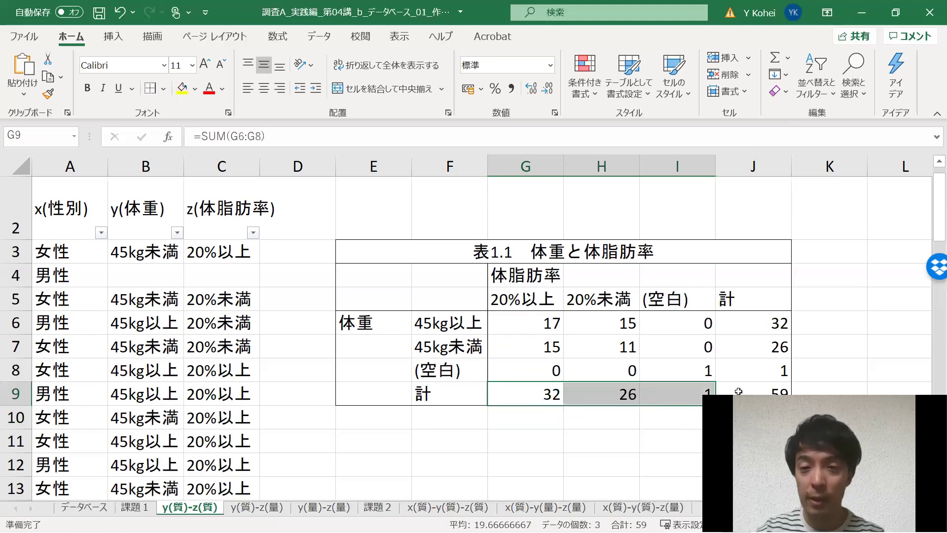
left_click(757, 393)
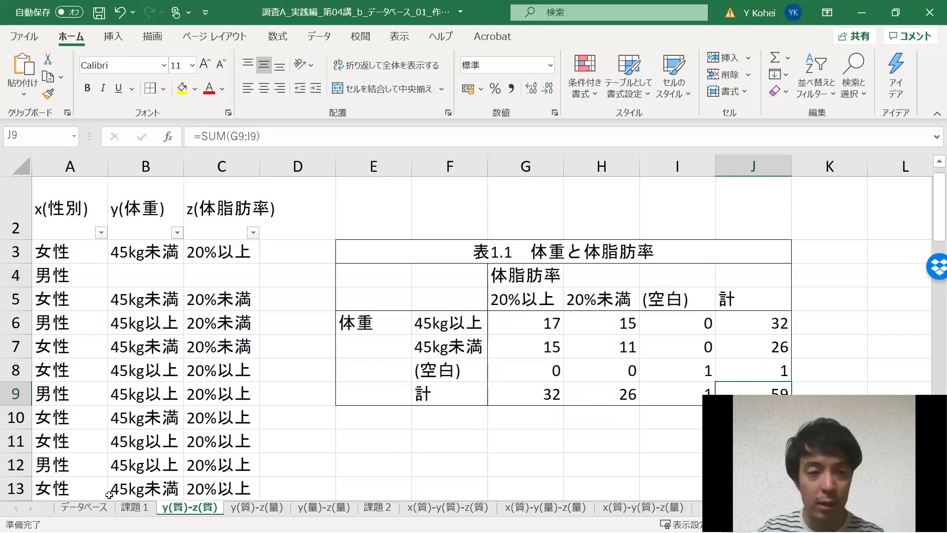
Step: On the データベース sheet, confirm the last record's ID is 59
left_click(88, 515)
scroll(86, 385, "down", 1)
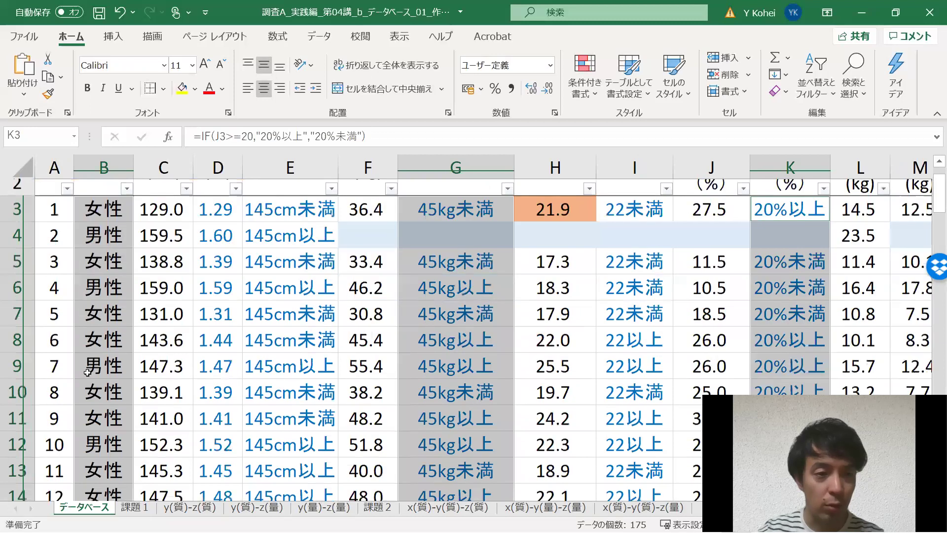
scroll(90, 378, "down", 8)
scroll(90, 378, "down", 3)
scroll(86, 383, "down", 5)
scroll(72, 406, "down", 1)
left_click(59, 425)
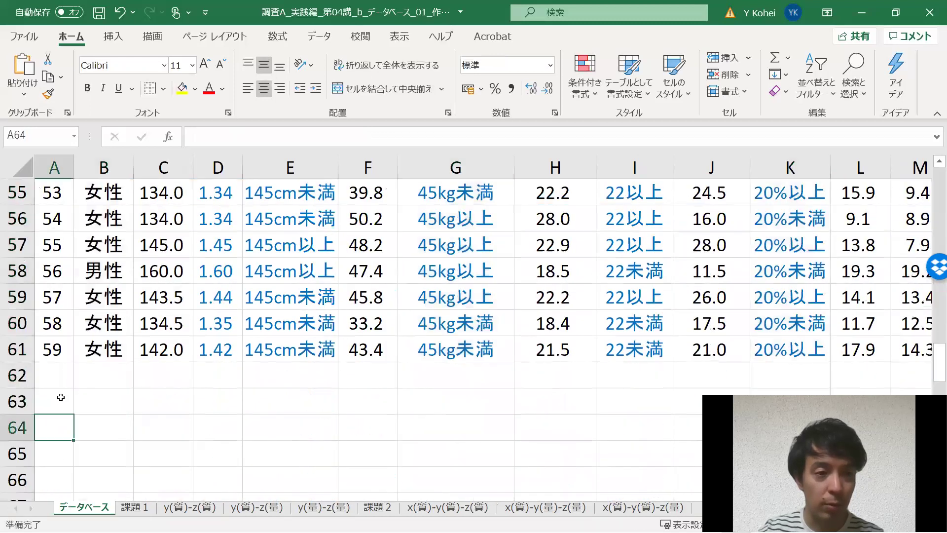
left_click(53, 356)
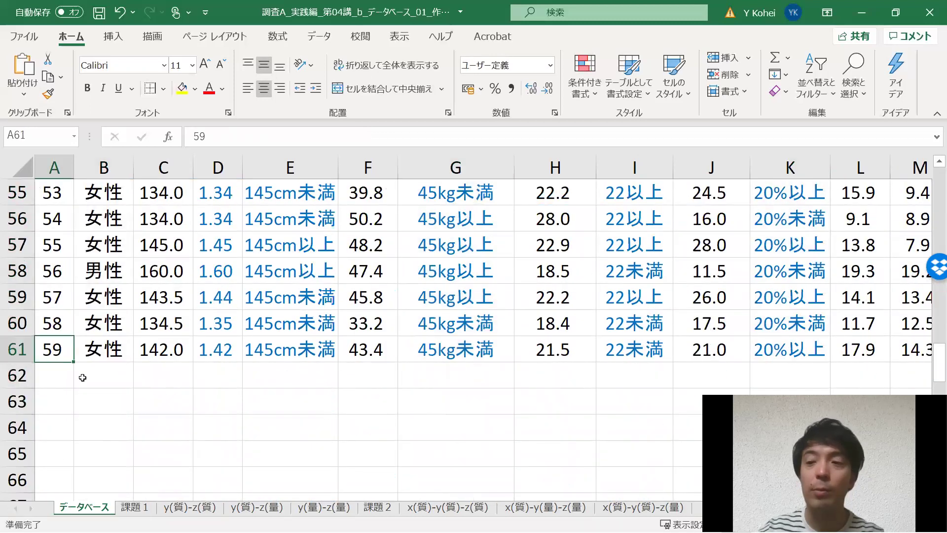
Step: Return to the y(質)-z(質) sheet and select the 表1.1 table E3:J9
scroll(138, 306, "up", 5)
scroll(114, 326, "up", 8)
scroll(115, 325, "up", 5)
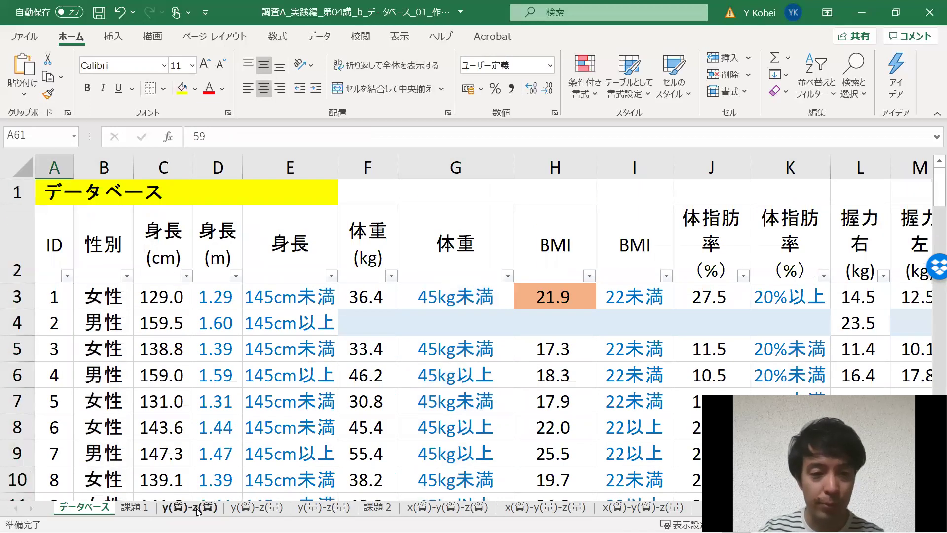
left_click(190, 506)
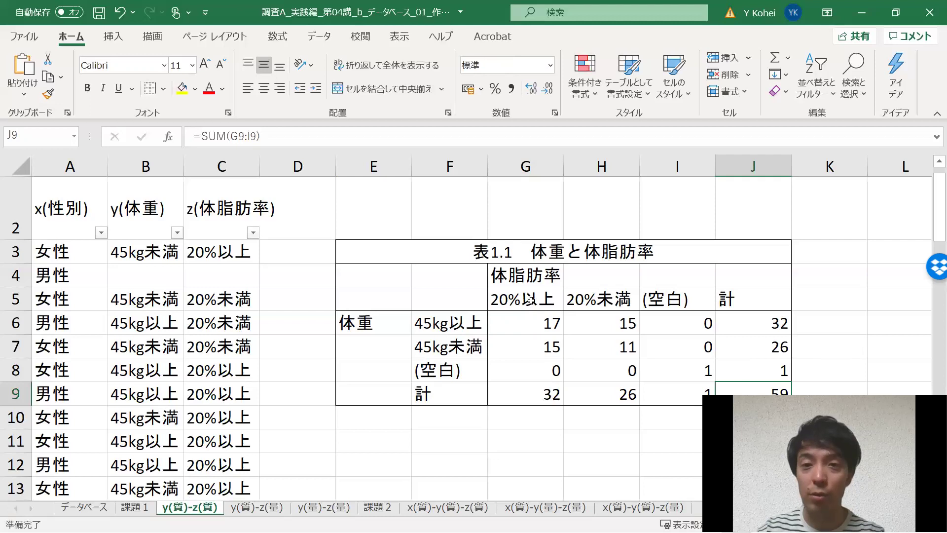
left_click_drag(746, 390, 366, 249)
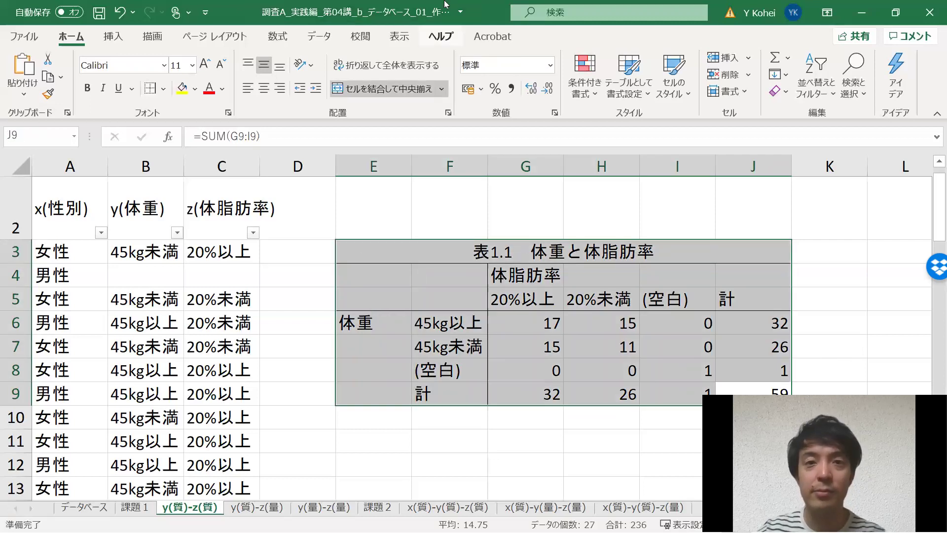
left_click(371, 253)
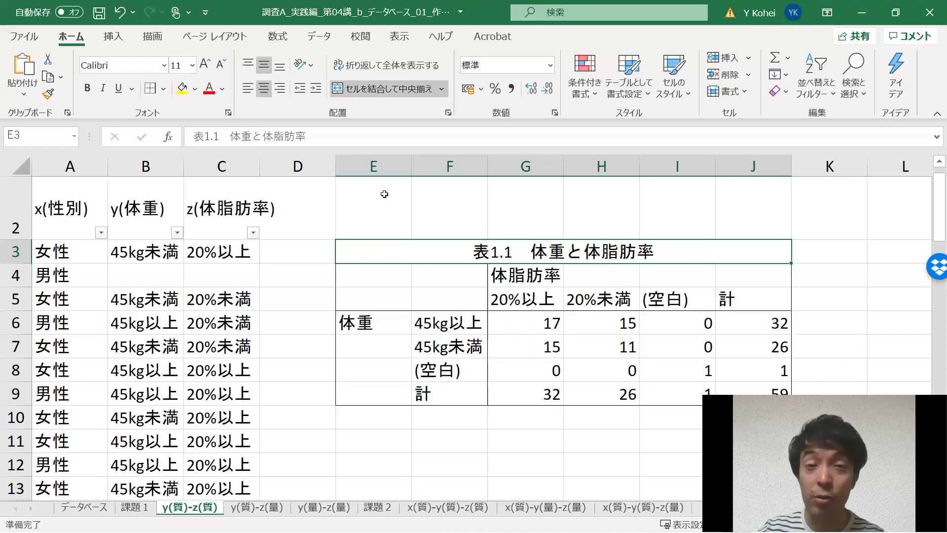